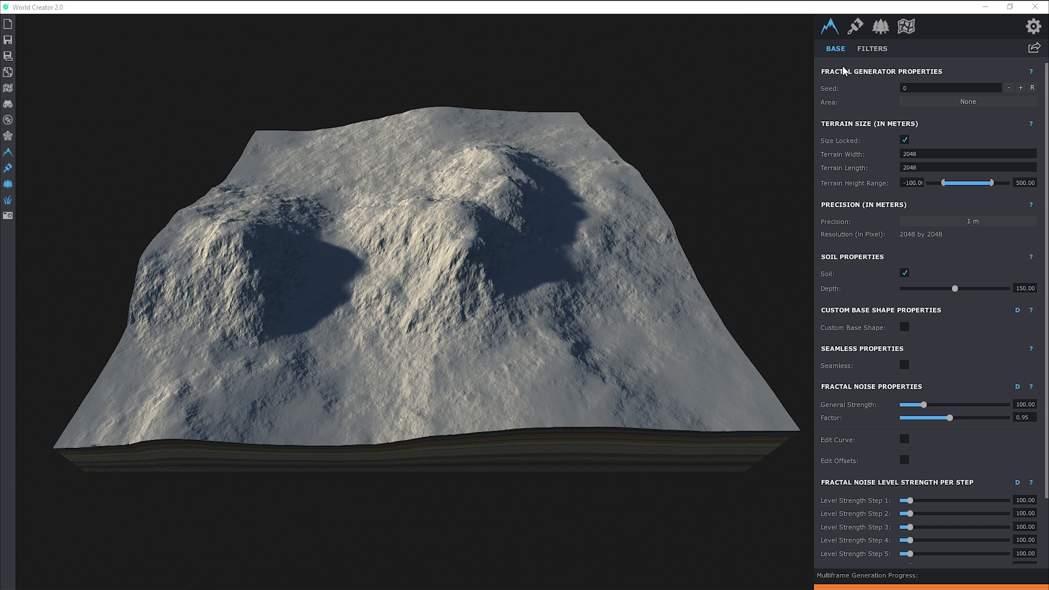
# Create a new filter layer containing the Path design filter and name the layer Path Test.
pyautogui.click(864, 49)
pyautogui.click(851, 89)
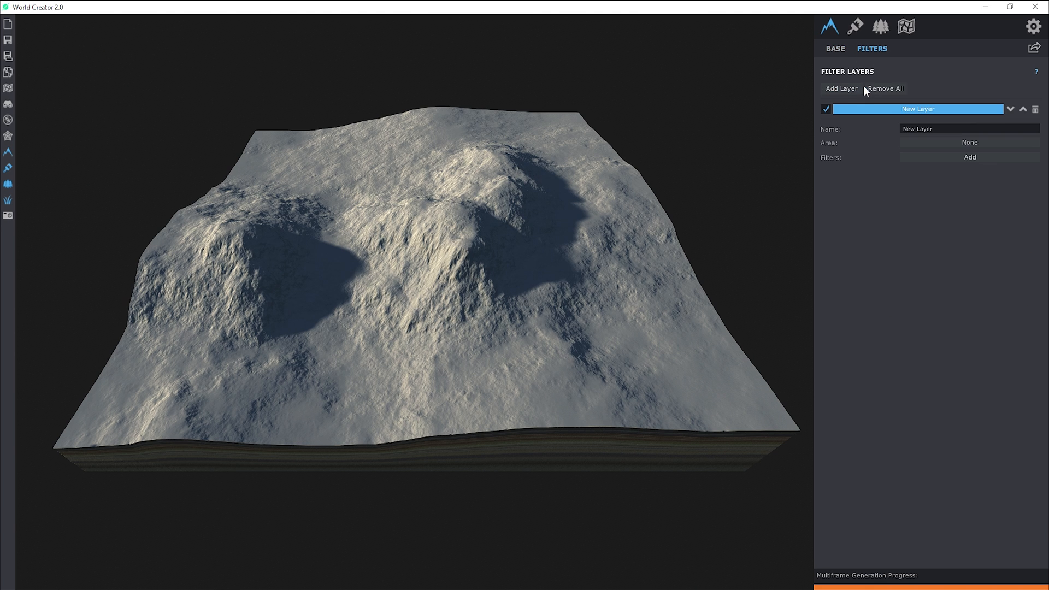
pyautogui.click(976, 158)
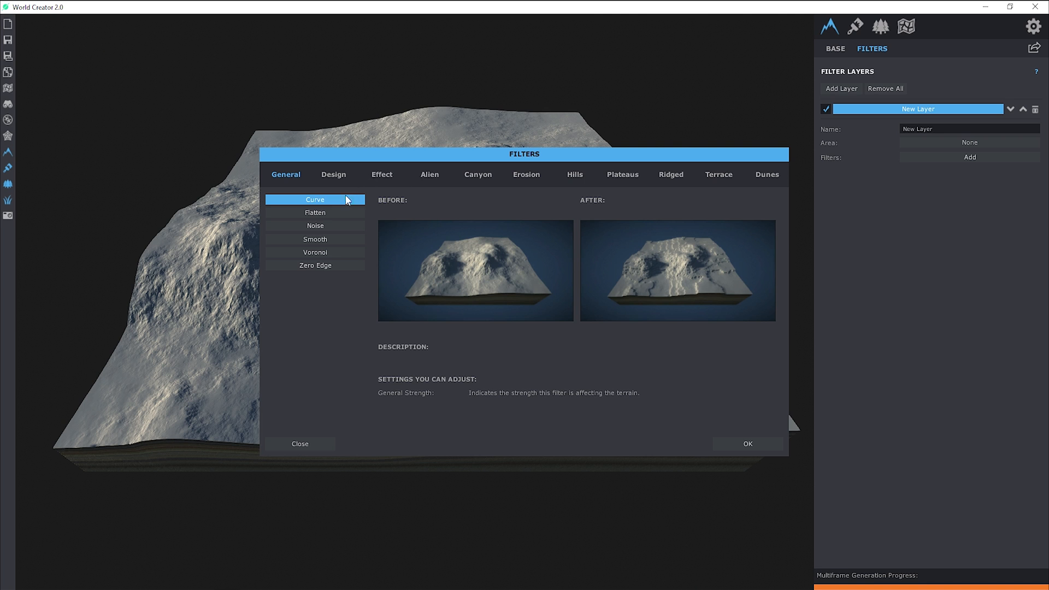
pyautogui.click(335, 175)
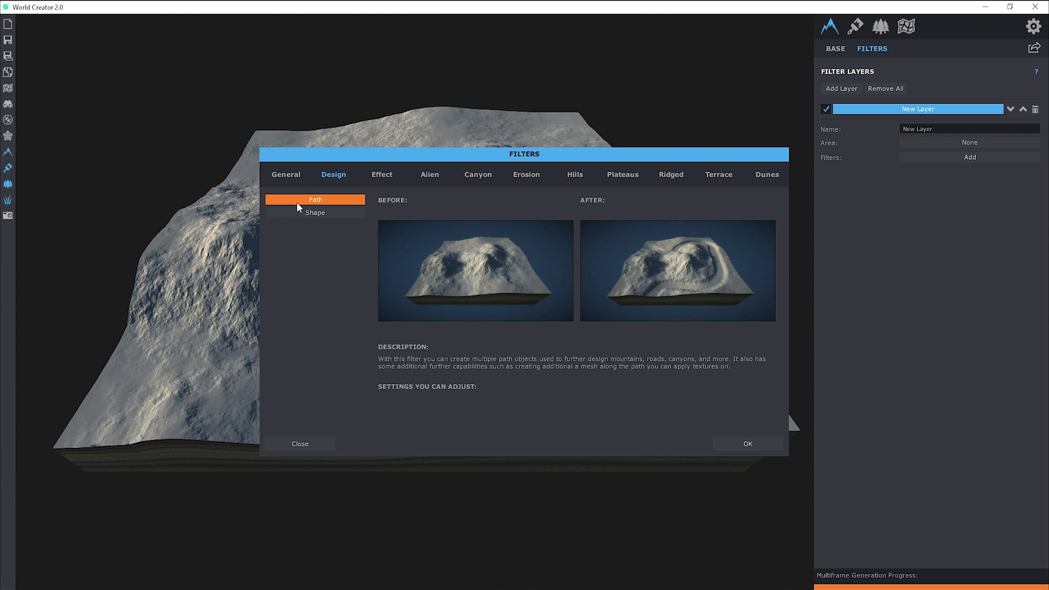
pyautogui.click(741, 442)
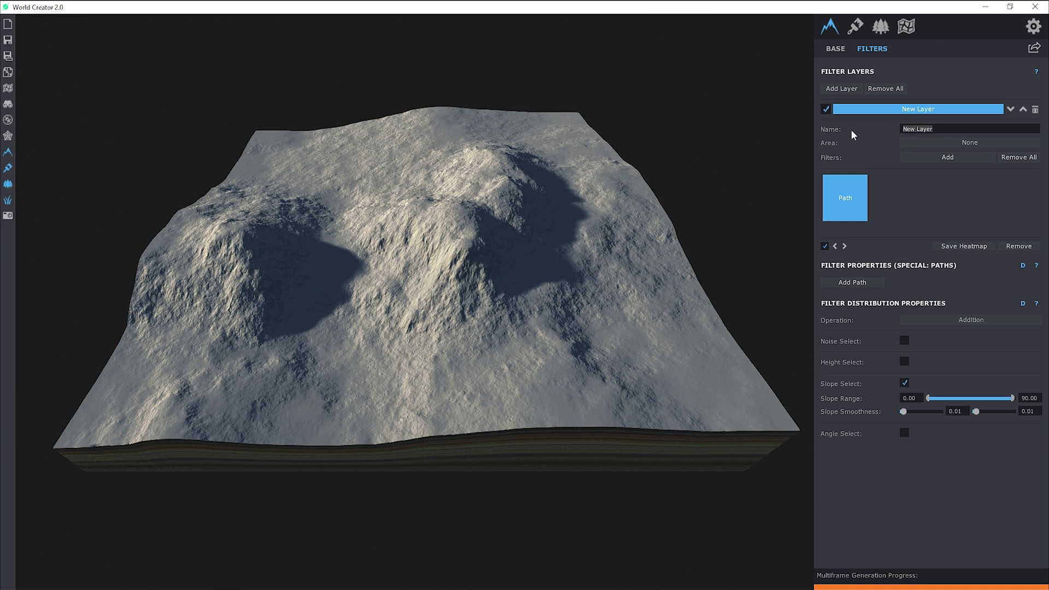
pyautogui.write('Path Test')
# Add a path to the filter and place its first two nodes on the slope below the mountains, about 140 m apart.
pyautogui.click(842, 284)
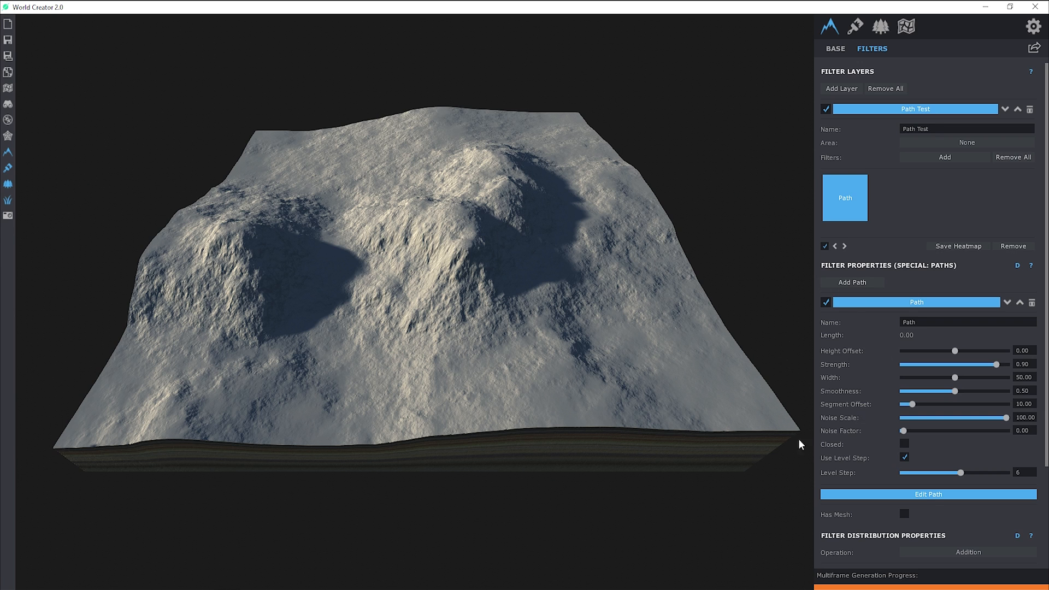
pyautogui.click(924, 495)
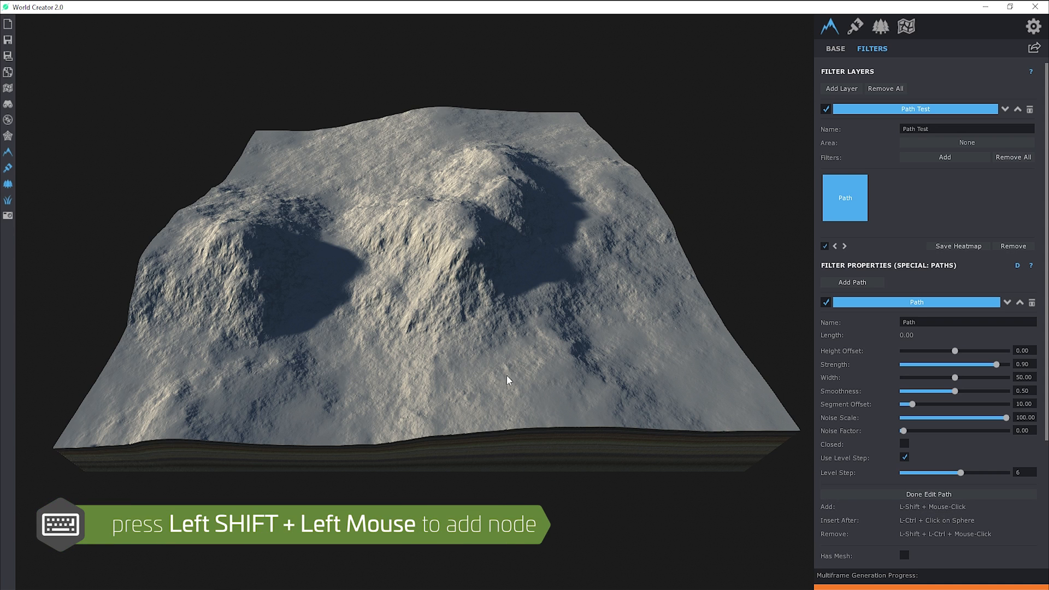
pyautogui.scroll(6, 324, 312)
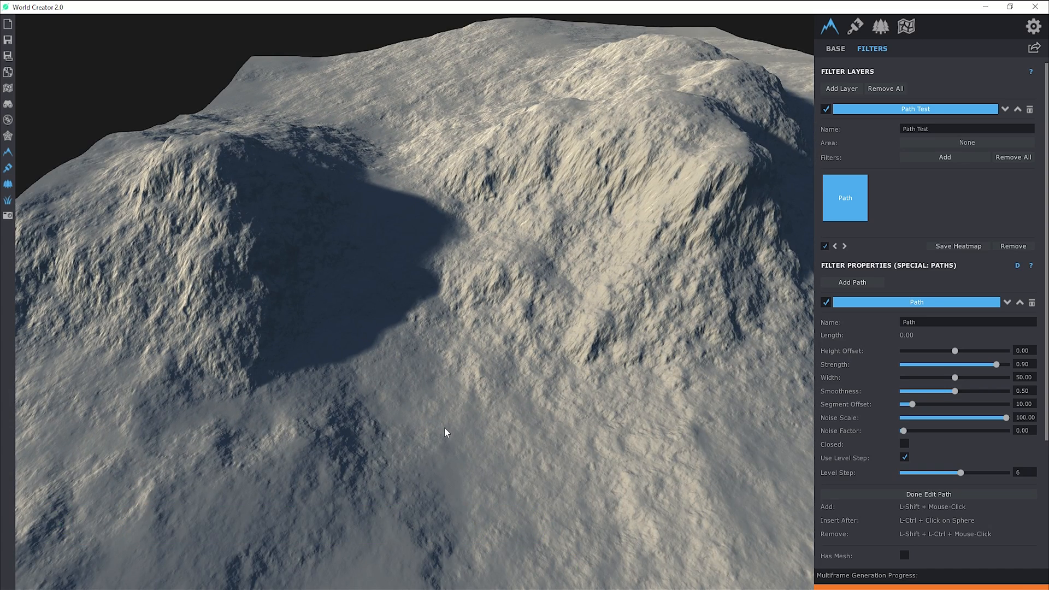
pyautogui.keyDown('shift'); pyautogui.click(445, 428); pyautogui.keyUp('shift')
pyautogui.scroll(-3, 447, 437)
pyautogui.moveTo(448, 436); pyautogui.dragTo(379, 365, button='middle')
pyautogui.scroll(4, 355, 342)
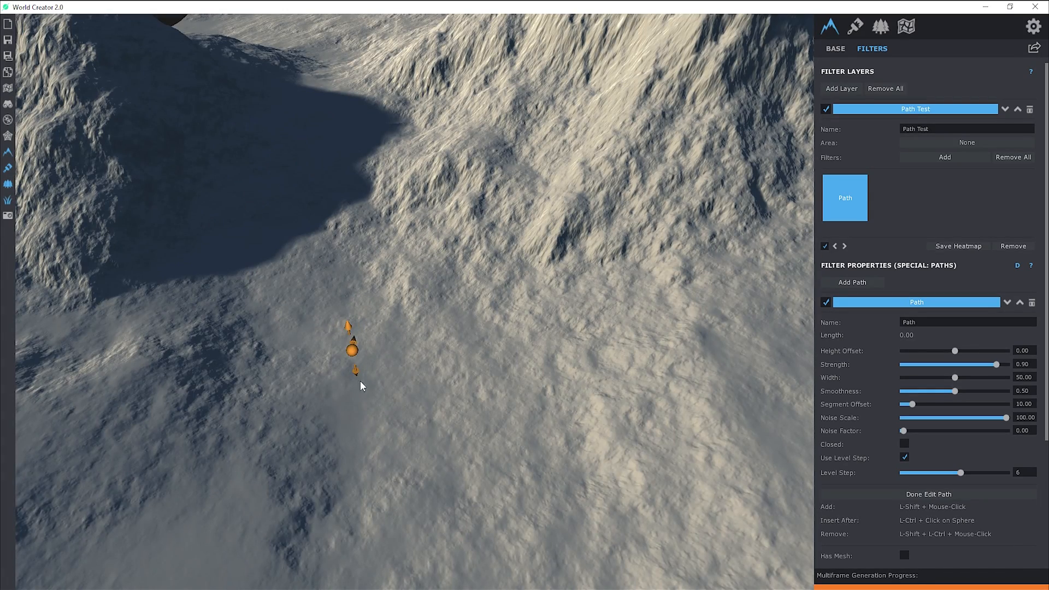
pyautogui.moveTo(360, 380); pyautogui.dragTo(408, 382, button='right')
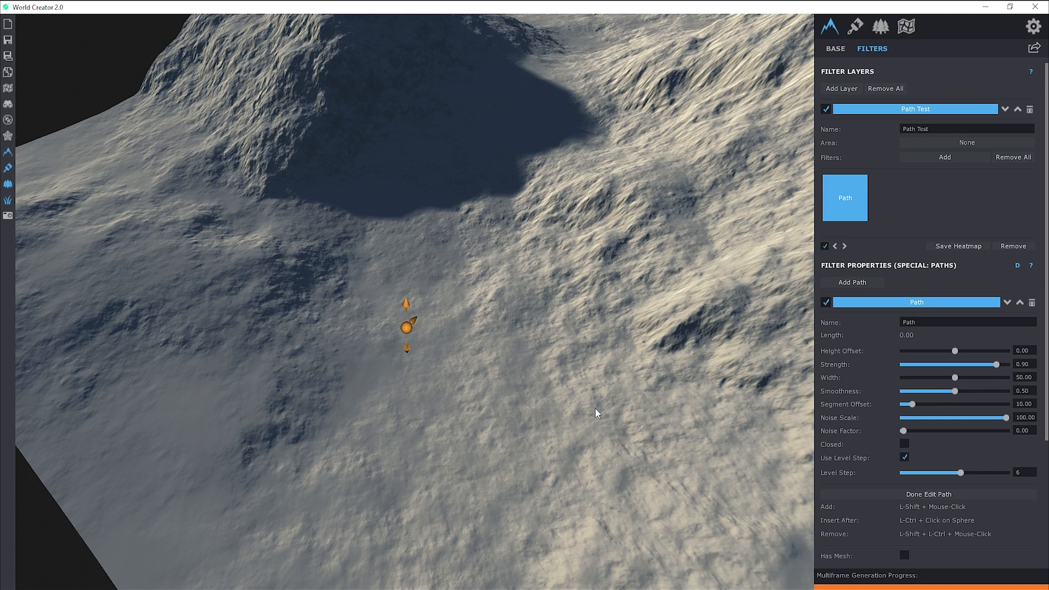
pyautogui.keyDown('shift'); pyautogui.click(530, 384); pyautogui.keyUp('shift')
pyautogui.scroll(4, 496, 365)
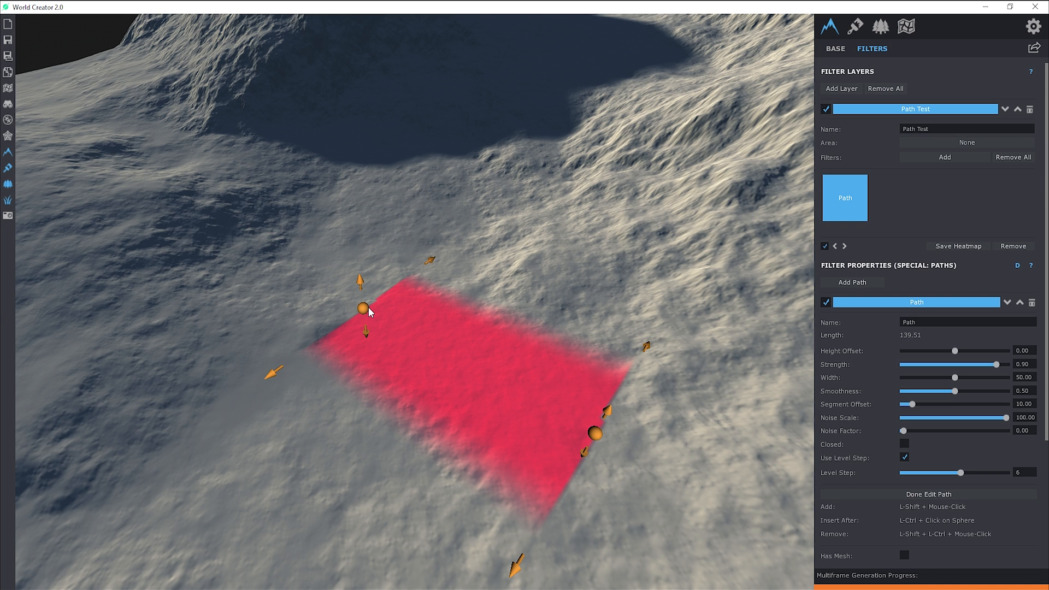
# Stretch the path to about 223 m by moving its end nodes, and raise the first node.
pyautogui.moveTo(362, 306); pyautogui.dragTo(242, 274)
pyautogui.moveTo(597, 433)
pyautogui.mouseDown()
pyautogui.moveTo(621, 414)
pyautogui.moveTo(657, 275)
pyautogui.moveTo(650, 235)
pyautogui.moveTo(646, 408)
pyautogui.moveTo(536, 497)
pyautogui.moveTo(586, 483)
pyautogui.moveTo(592, 444)
pyautogui.mouseUp()
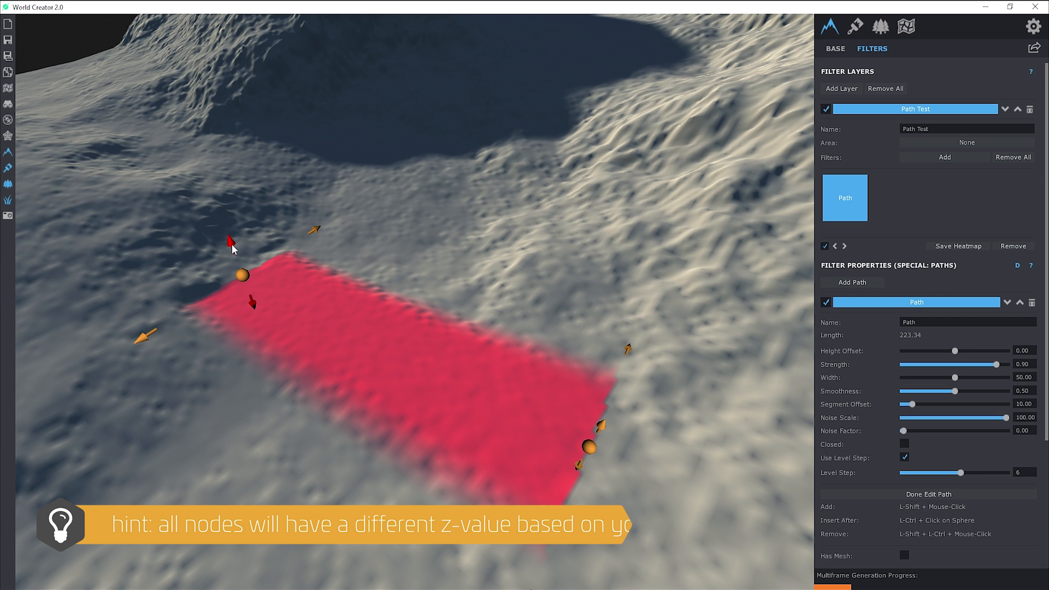
pyautogui.moveTo(227, 234)
pyautogui.mouseDown()
pyautogui.moveTo(207, 142)
pyautogui.moveTo(211, 225)
pyautogui.moveTo(230, 298)
pyautogui.moveTo(218, 231)
pyautogui.mouseUp()
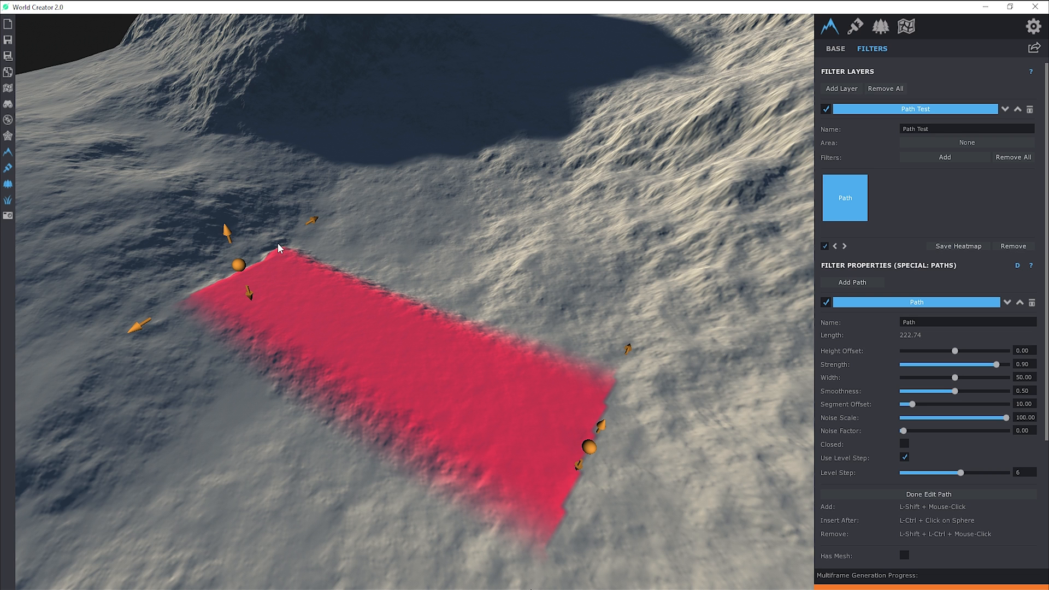
# Widen the path at both nodes and shift the second node closer to the mountain slope.
pyautogui.moveTo(310, 220); pyautogui.dragTo(376, 188)
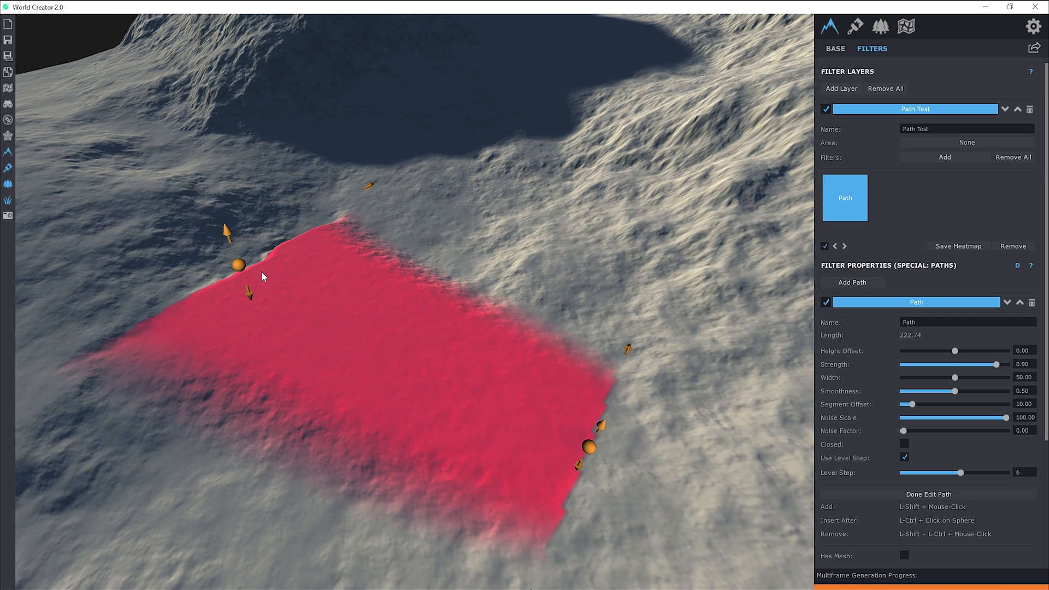
pyautogui.moveTo(588, 449); pyautogui.dragTo(626, 335)
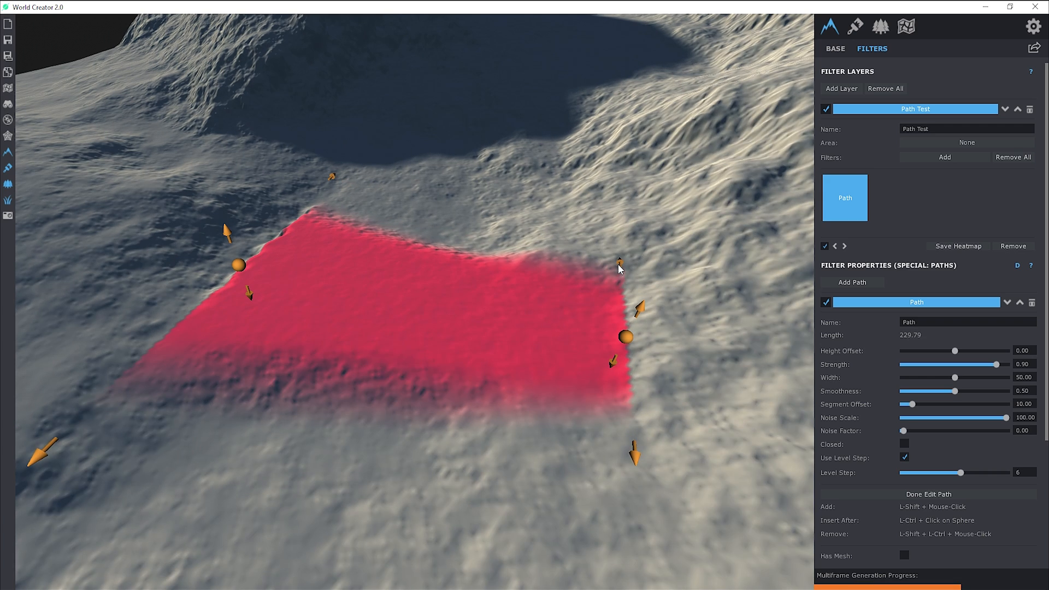
pyautogui.moveTo(617, 236); pyautogui.dragTo(613, 190)
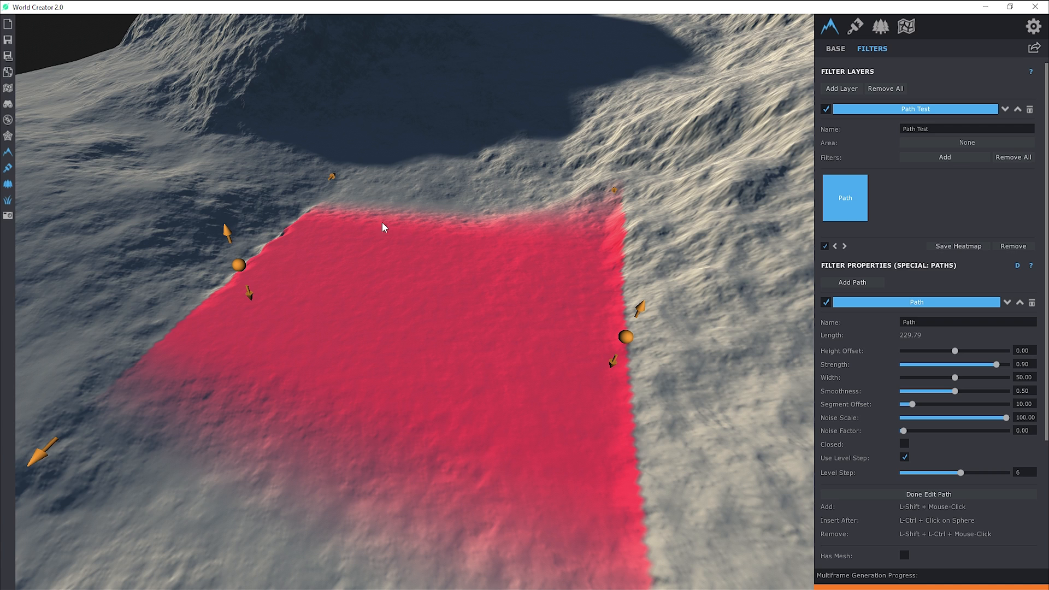
# Narrow the path's ends, move the second node closer so the path is about 186 m long, and finish editing the path.
pyautogui.moveTo(334, 177); pyautogui.dragTo(291, 215)
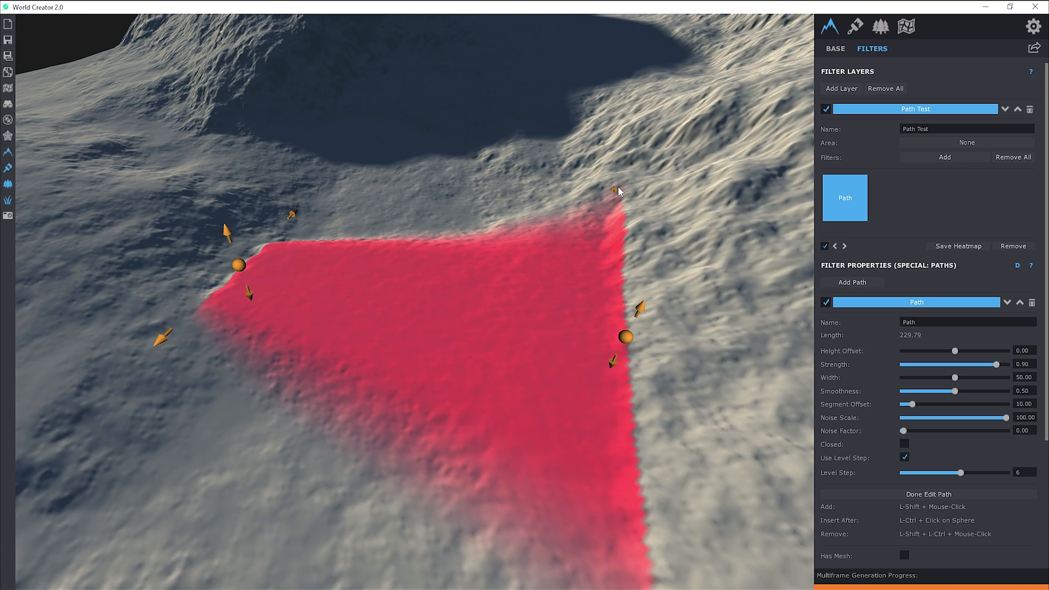
pyautogui.moveTo(617, 190); pyautogui.dragTo(499, 409)
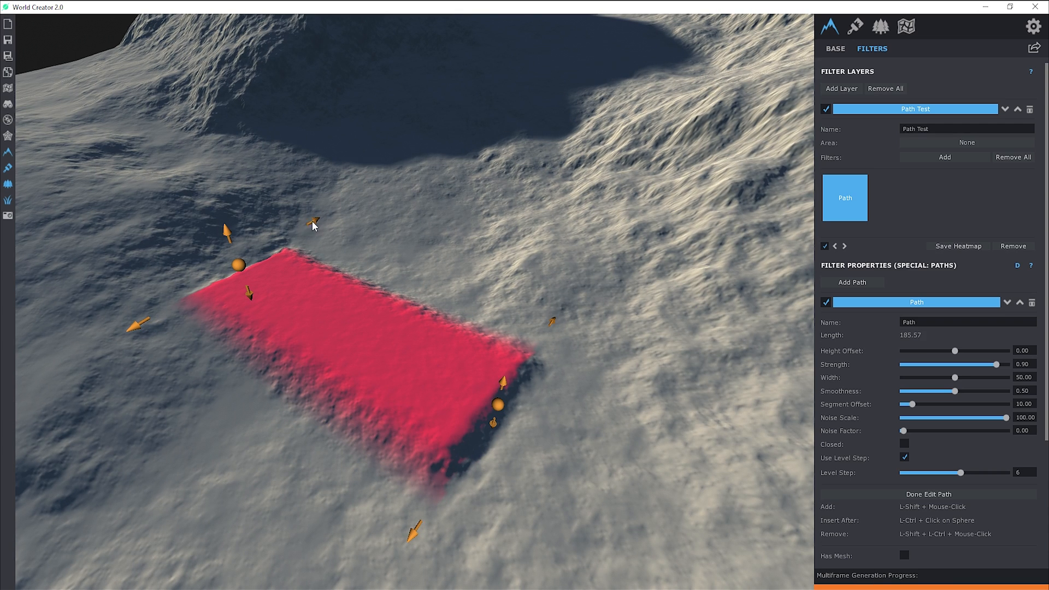
pyautogui.moveTo(313, 221); pyautogui.dragTo(261, 254)
pyautogui.click(861, 304)
pyautogui.moveTo(551, 325); pyautogui.dragTo(545, 347)
pyautogui.click(946, 494)
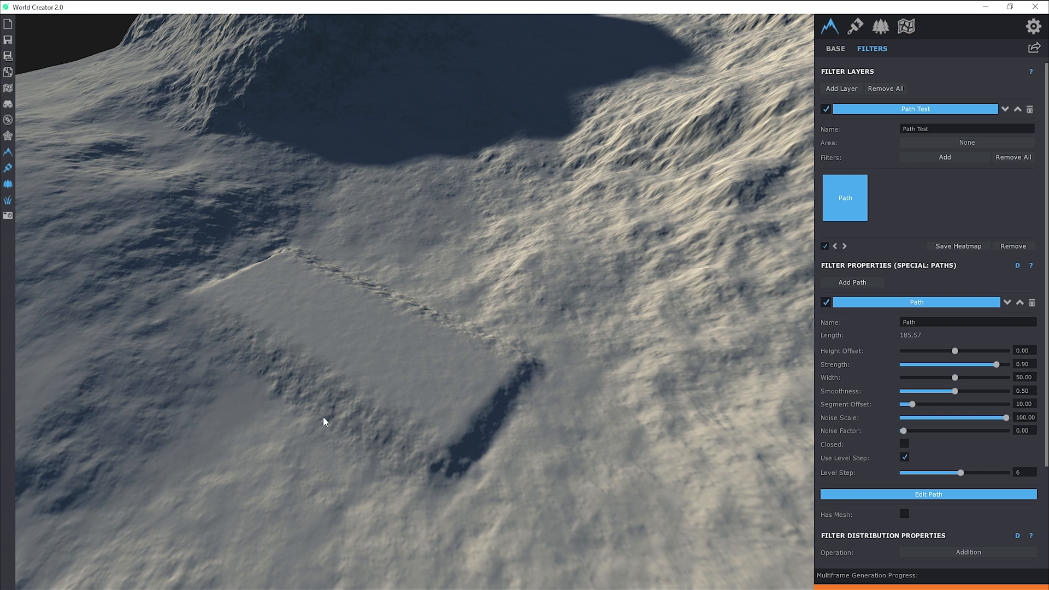
# Measure the width across the flattened path and a longer distance over the terrain beside it.
pyautogui.press('shift')
pyautogui.keyDown('shift'); pyautogui.click(441, 313); pyautogui.keyUp('shift')
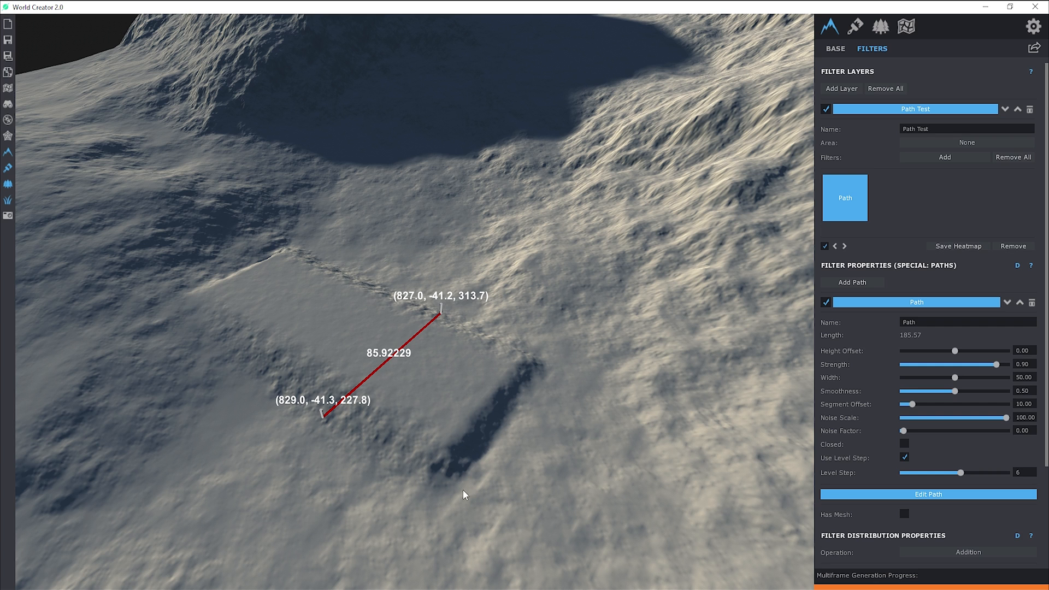
pyautogui.click(253, 184)
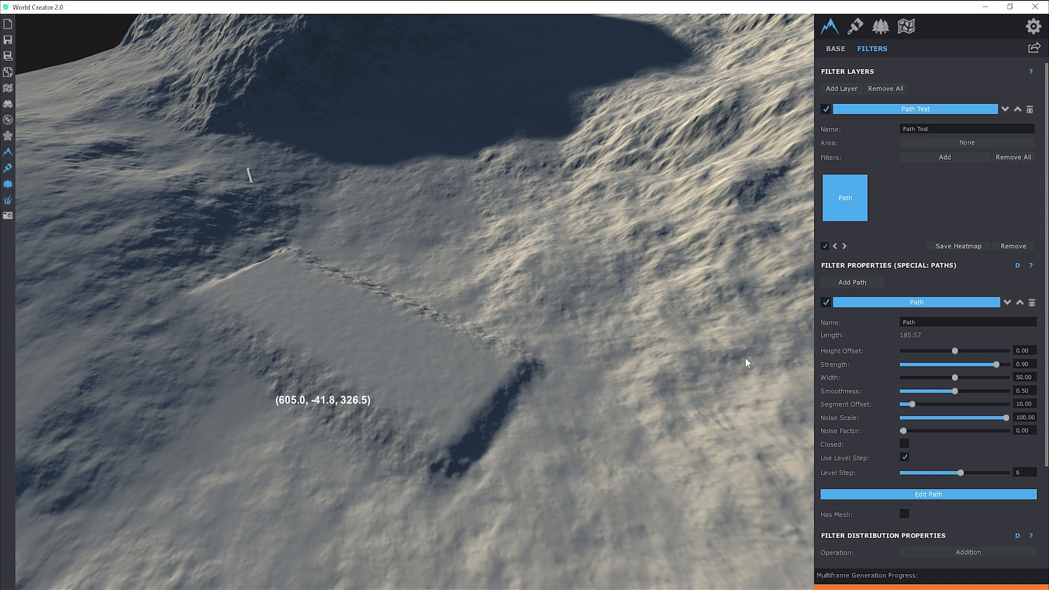
pyautogui.click(731, 352)
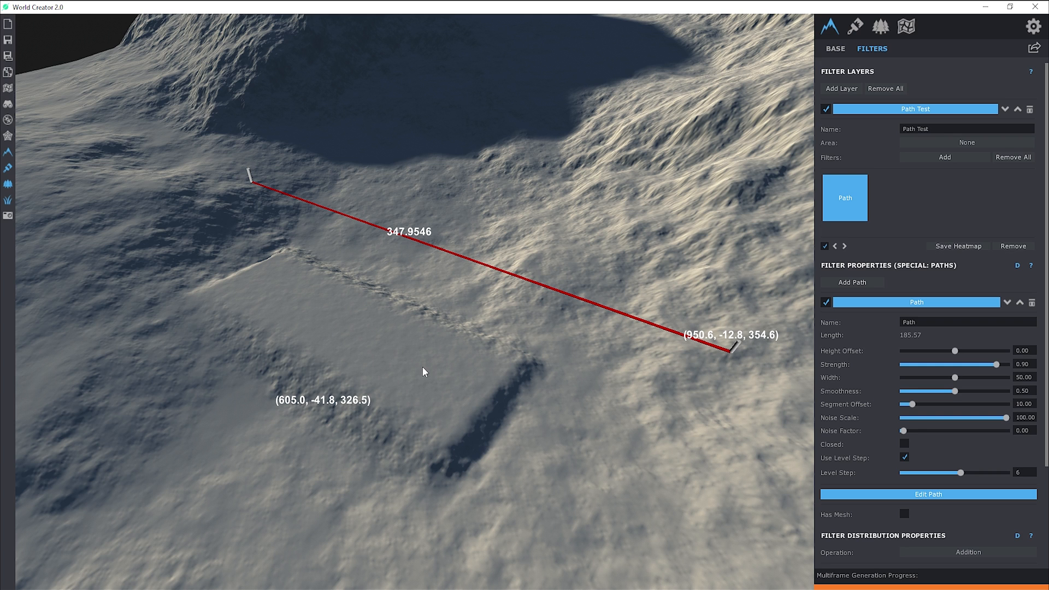
# Resume editing the path, append a third and fourth node, and reposition the third so the path is about 516 m long.
pyautogui.click(913, 495)
pyautogui.press('Escape')
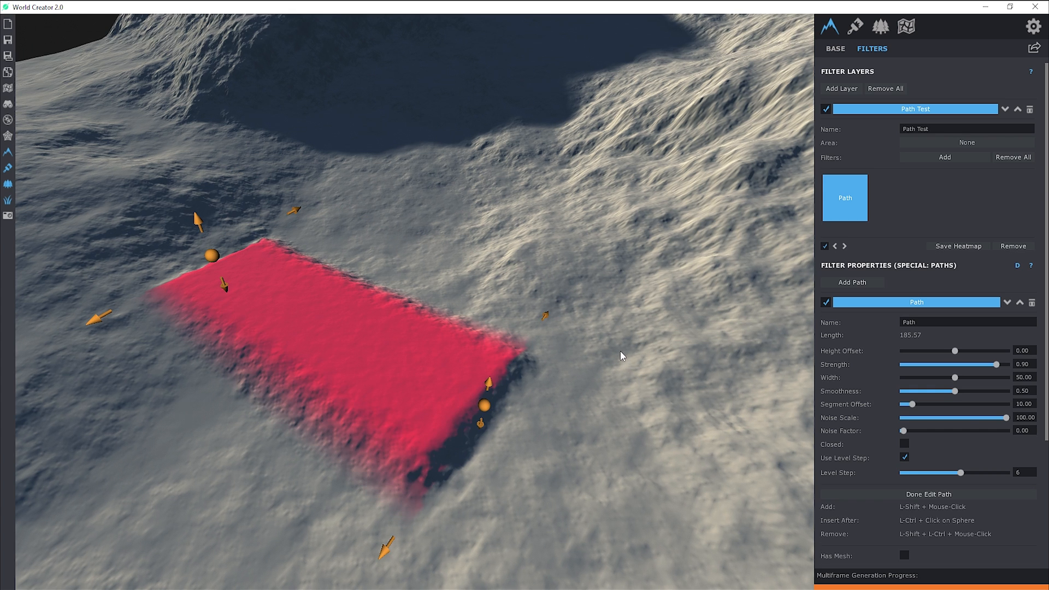
pyautogui.moveTo(617, 356); pyautogui.dragTo(533, 414, button='right')
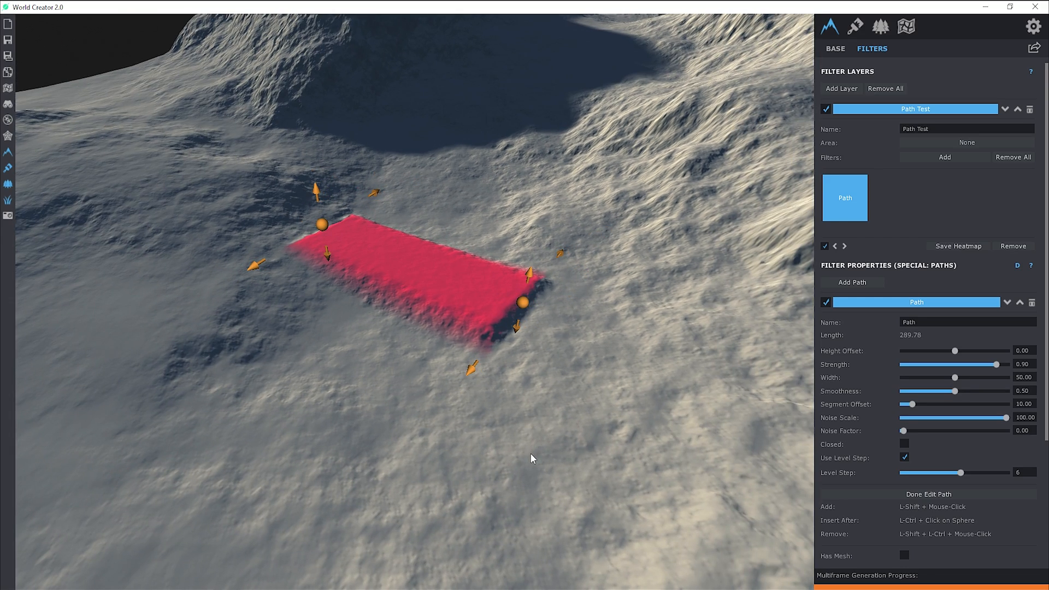
pyautogui.keyDown('shift'); pyautogui.click(522, 481); pyautogui.keyUp('shift')
pyautogui.moveTo(467, 380); pyautogui.dragTo(615, 424, button='right')
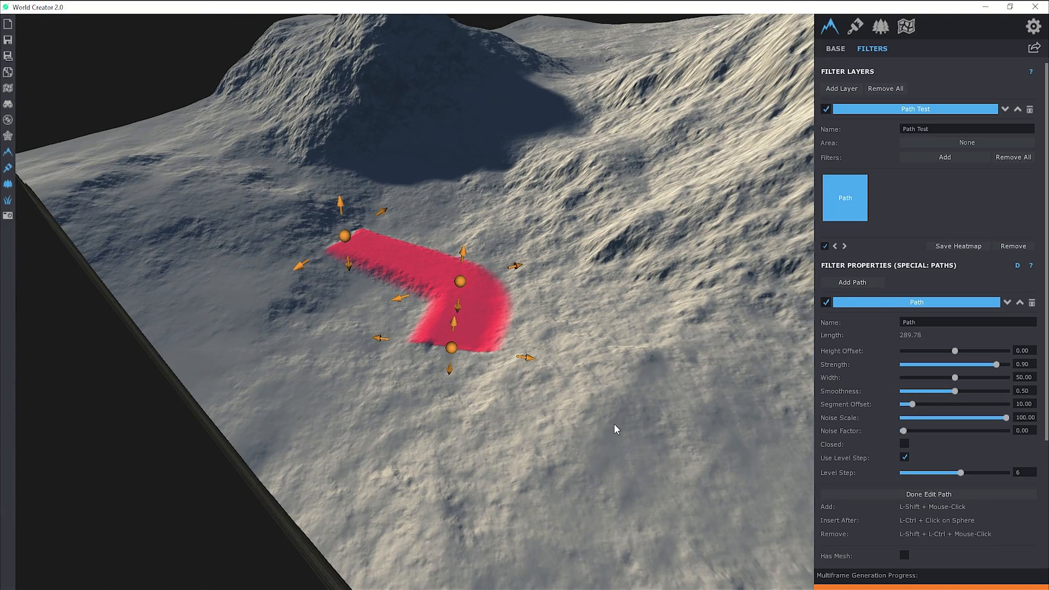
pyautogui.keyDown('shift'); pyautogui.click(769, 416); pyautogui.keyUp('shift')
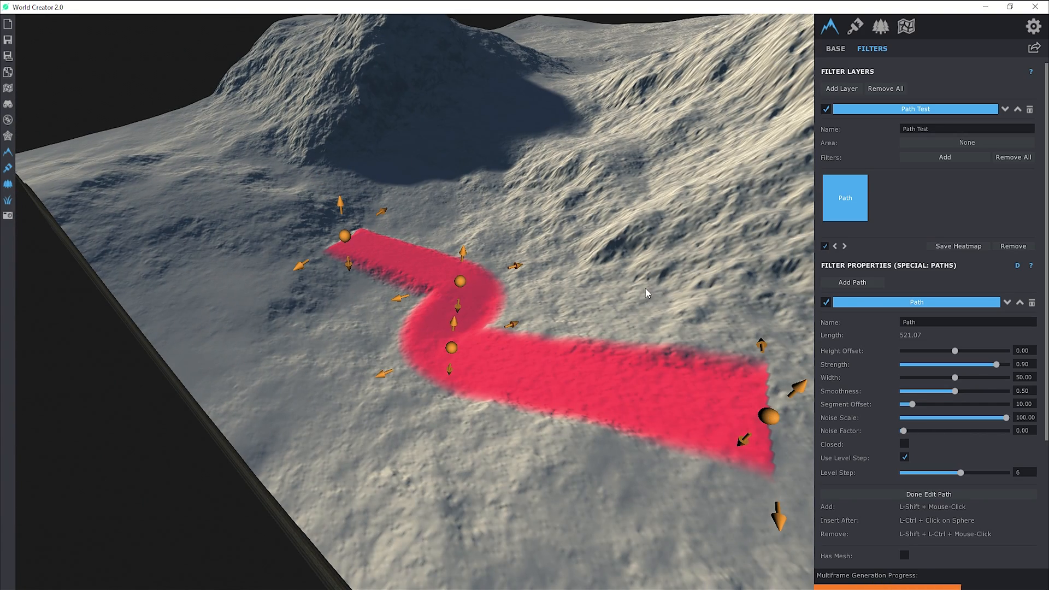
pyautogui.moveTo(452, 348); pyautogui.dragTo(511, 355)
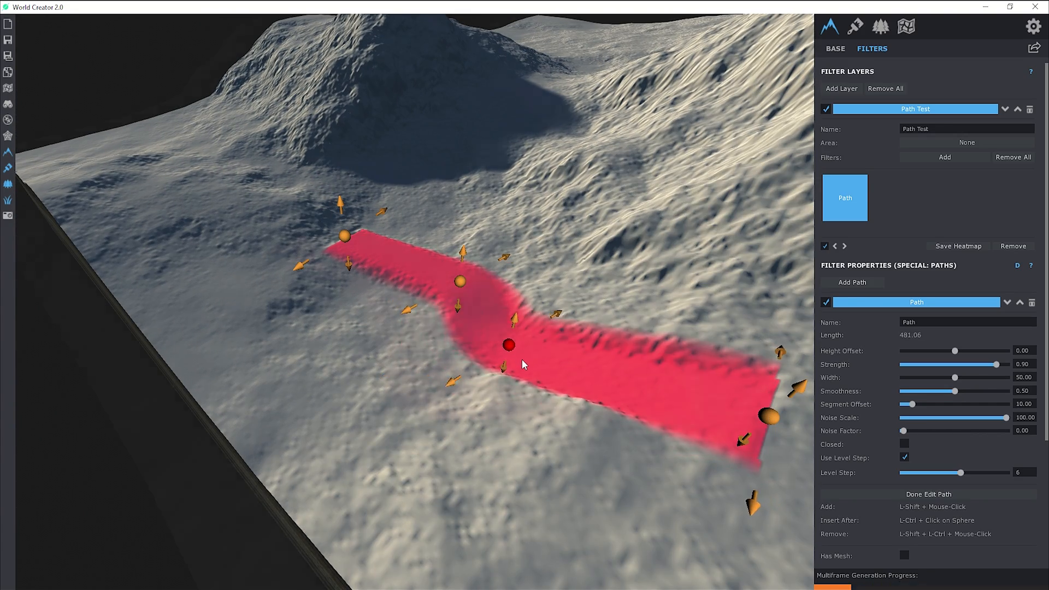
pyautogui.moveTo(511, 356); pyautogui.dragTo(556, 310, button='right')
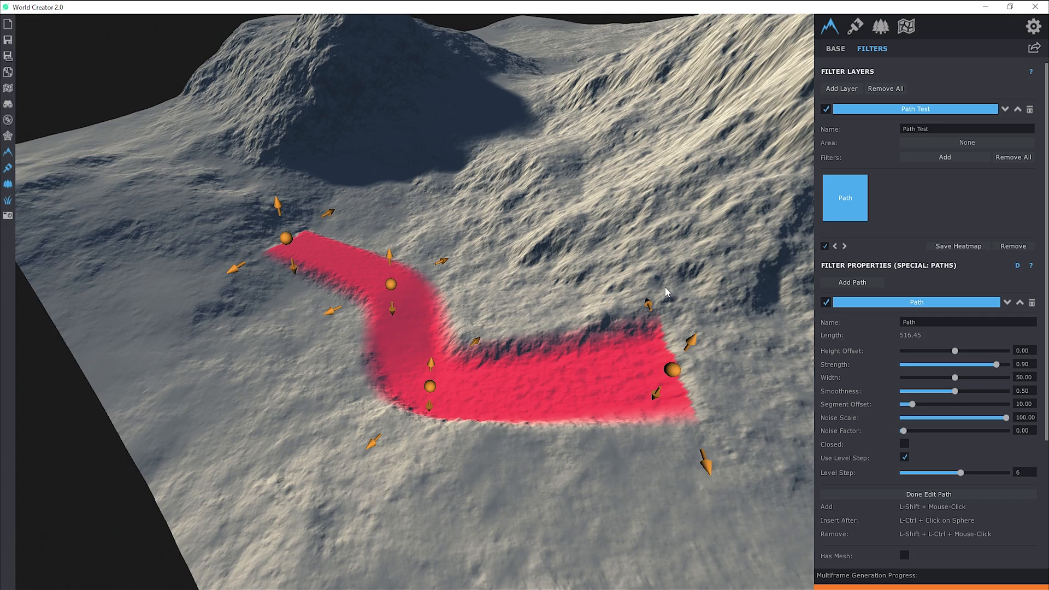
# Append a fifth node near the mountain top, shift it onto the shaded side, and adjust its height.
pyautogui.moveTo(665, 288); pyautogui.dragTo(580, 166, button='middle')
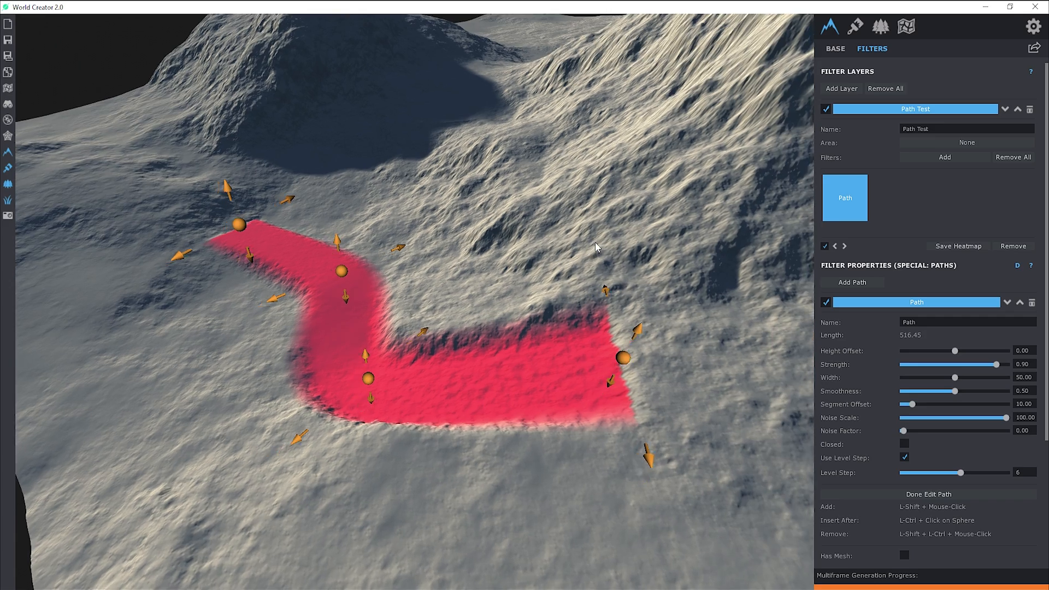
pyautogui.moveTo(661, 198); pyautogui.dragTo(596, 242, button='middle')
pyautogui.scroll(-2, 687, 192)
pyautogui.moveTo(687, 190); pyautogui.dragTo(726, 134, button='middle')
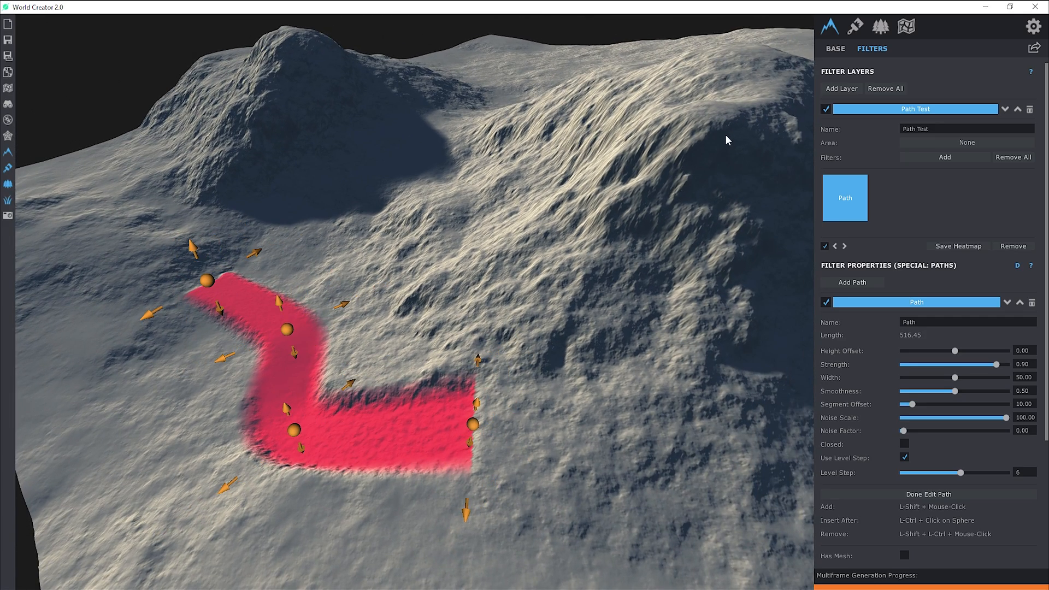
pyautogui.keyDown('shift'); pyautogui.click(713, 127); pyautogui.keyUp('shift')
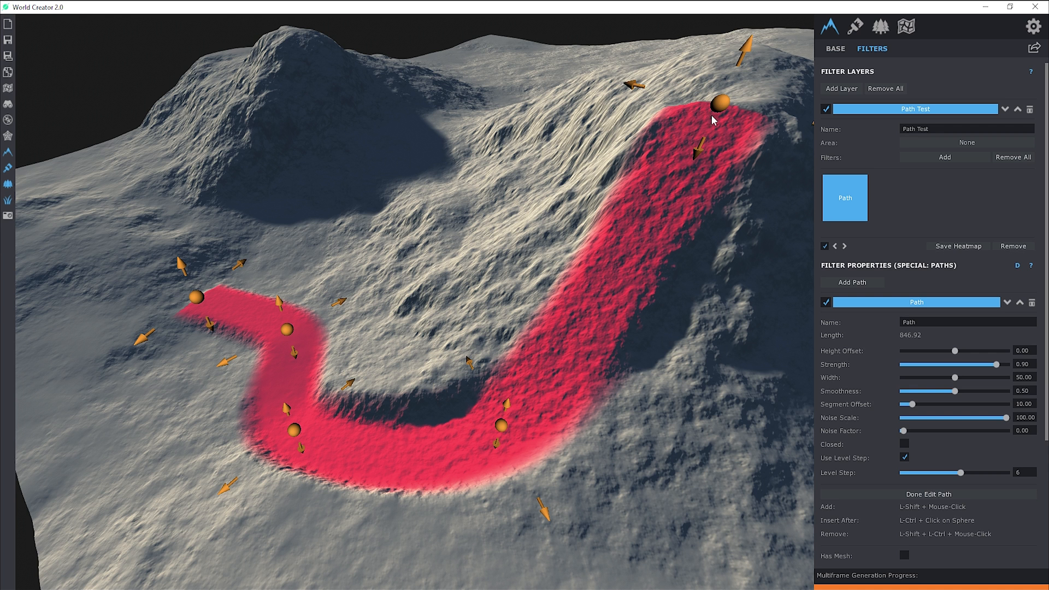
pyautogui.moveTo(722, 106); pyautogui.dragTo(765, 122)
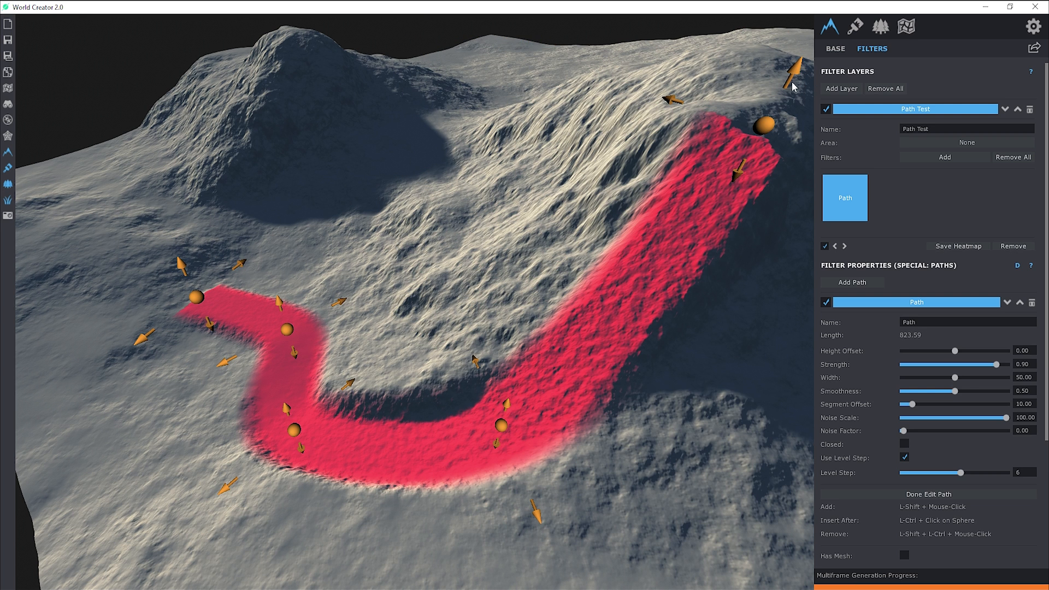
pyautogui.moveTo(794, 87); pyautogui.dragTo(760, 129)
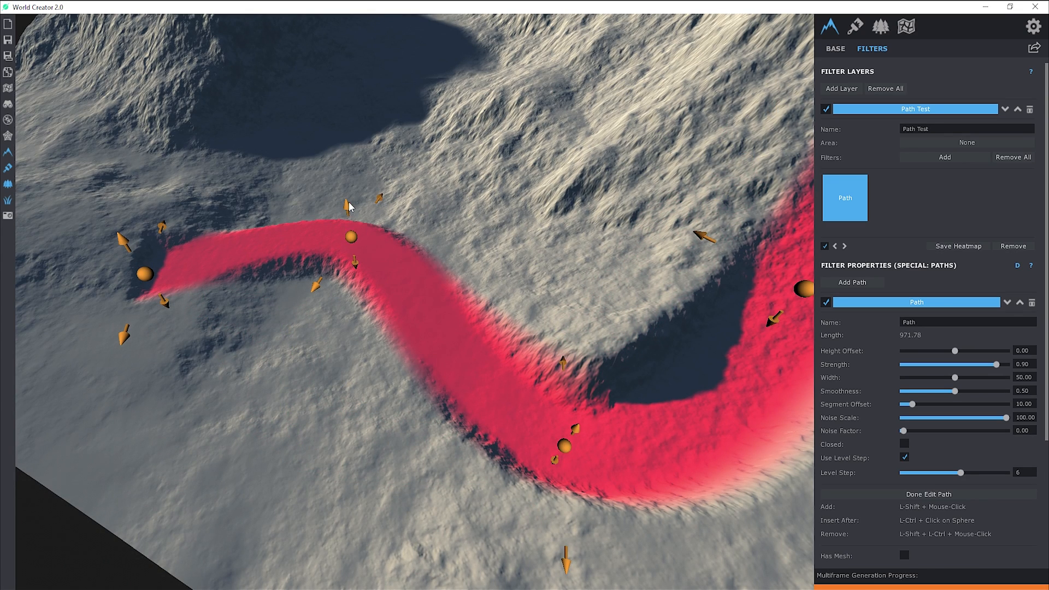
# Lower the path's second node and insert a new node after both the second and the first node.
pyautogui.moveTo(348, 205); pyautogui.dragTo(345, 254)
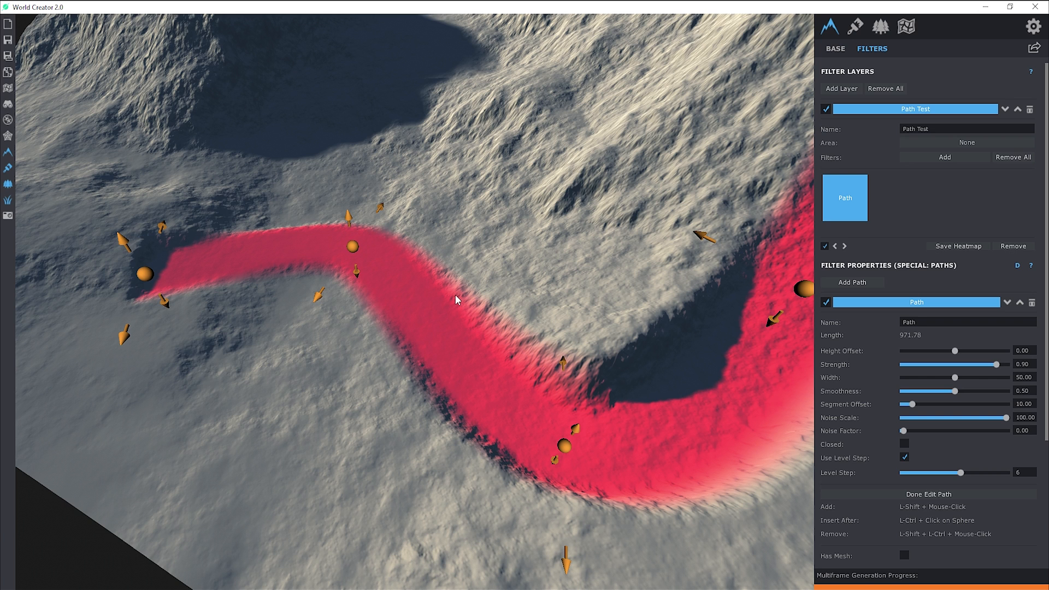
pyautogui.keyDown('ctrl'); pyautogui.click(353, 247); pyautogui.keyUp('ctrl')
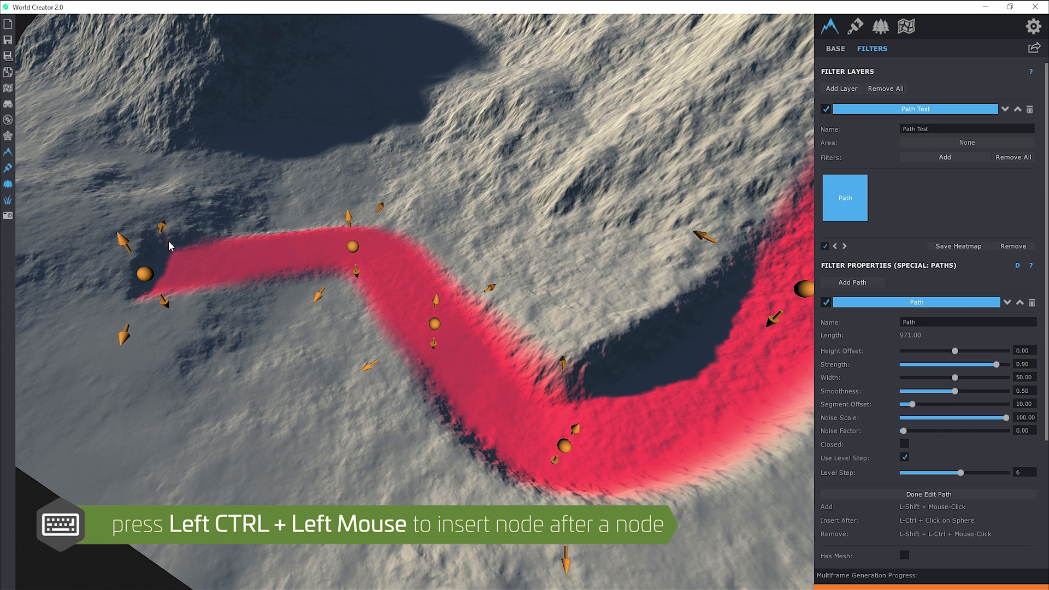
pyautogui.keyDown('ctrl'); pyautogui.click(144, 275); pyautogui.keyUp('ctrl')
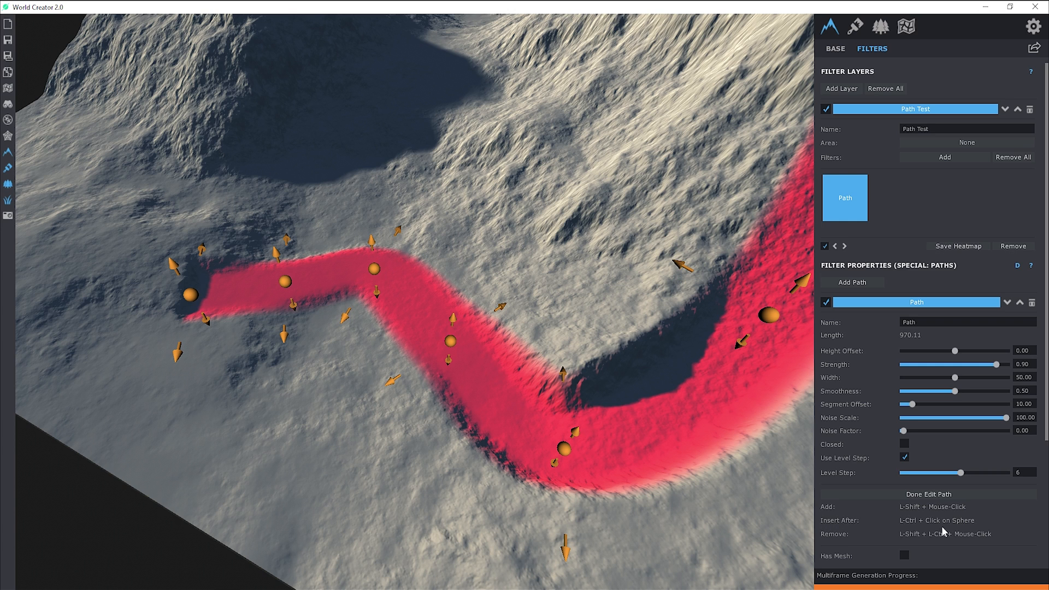
# Move the path's second and fourth nodes close to the third at the bend, leaving the second slightly farther from it.
pyautogui.scroll(-3, 585, 404)
pyautogui.moveTo(541, 359); pyautogui.dragTo(447, 399, button='middle')
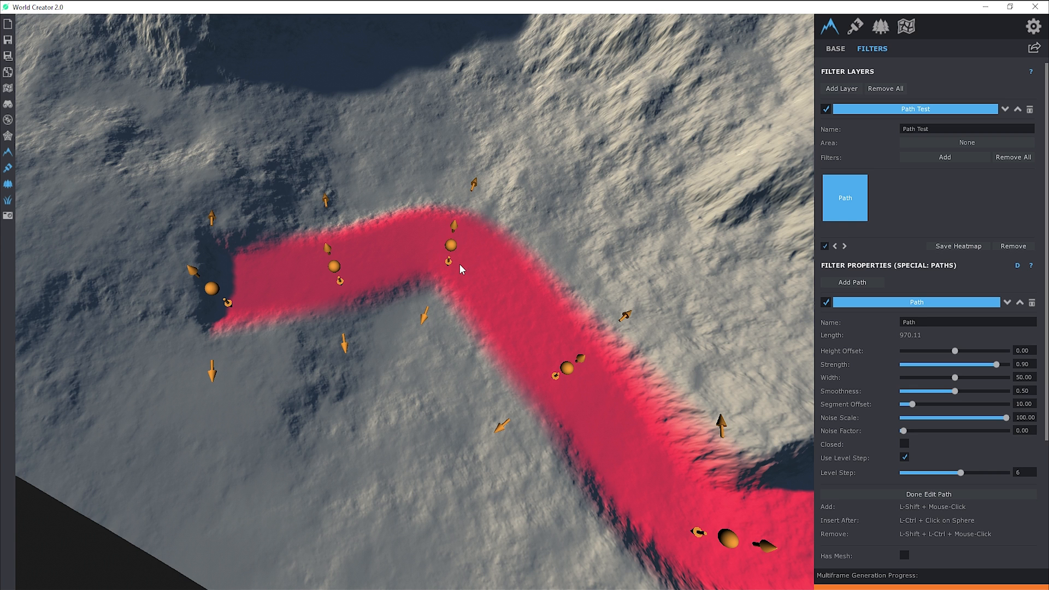
pyautogui.click(335, 267)
pyautogui.moveTo(336, 267); pyautogui.dragTo(409, 246)
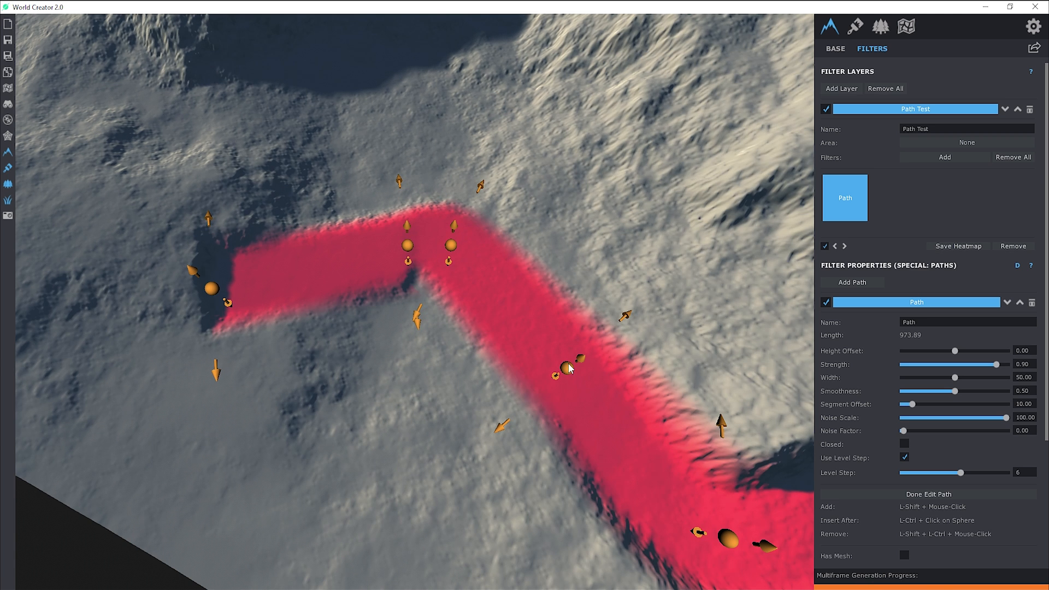
pyautogui.moveTo(566, 366); pyautogui.dragTo(486, 293)
pyautogui.scroll(3, 429, 287)
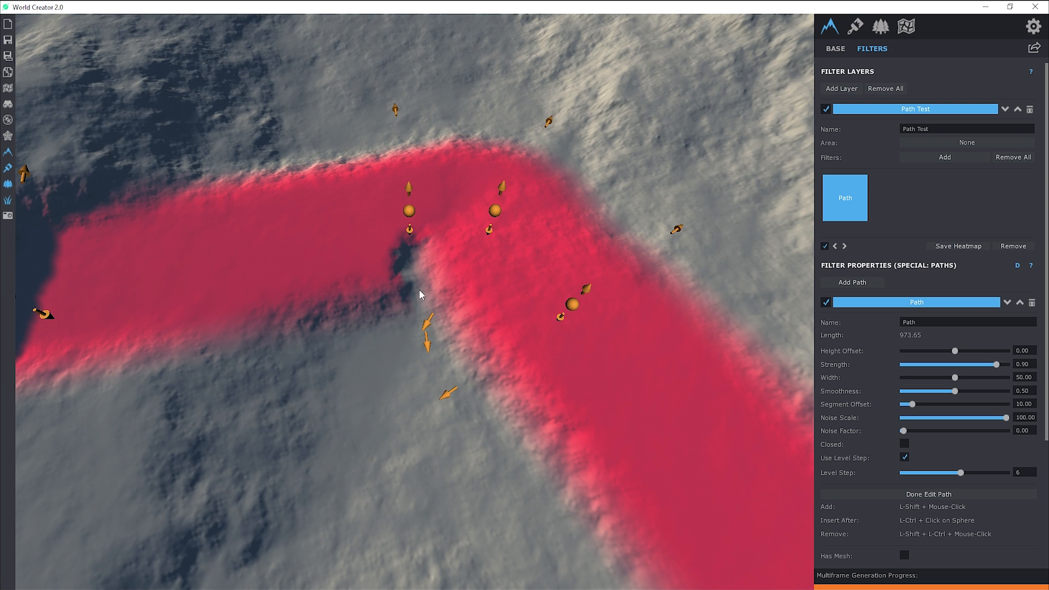
pyautogui.scroll(-2, 459, 304)
pyautogui.moveTo(474, 308); pyautogui.dragTo(573, 352, button='middle')
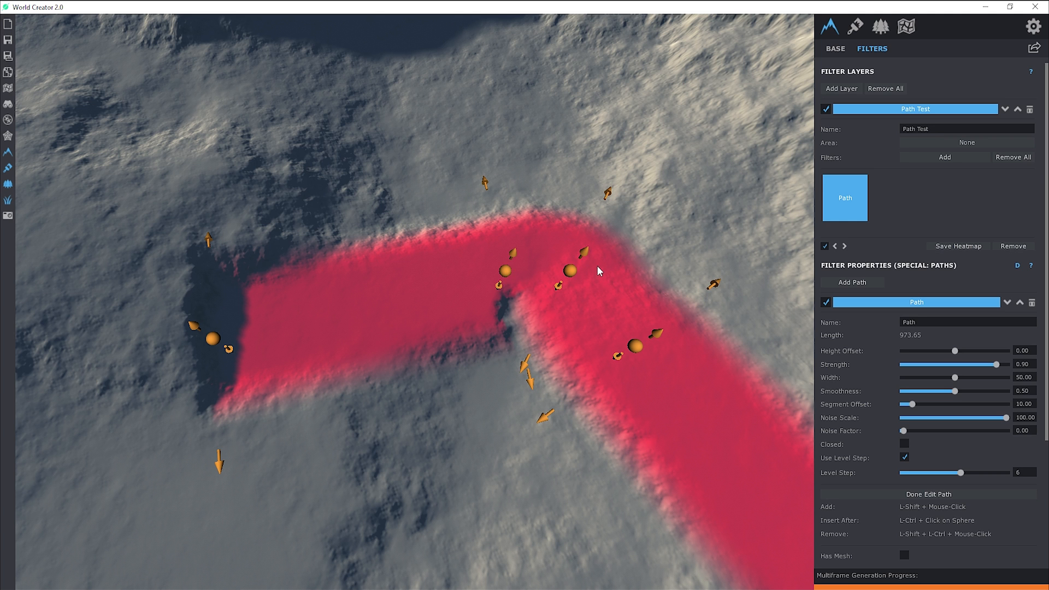
pyautogui.moveTo(498, 277); pyautogui.dragTo(473, 279)
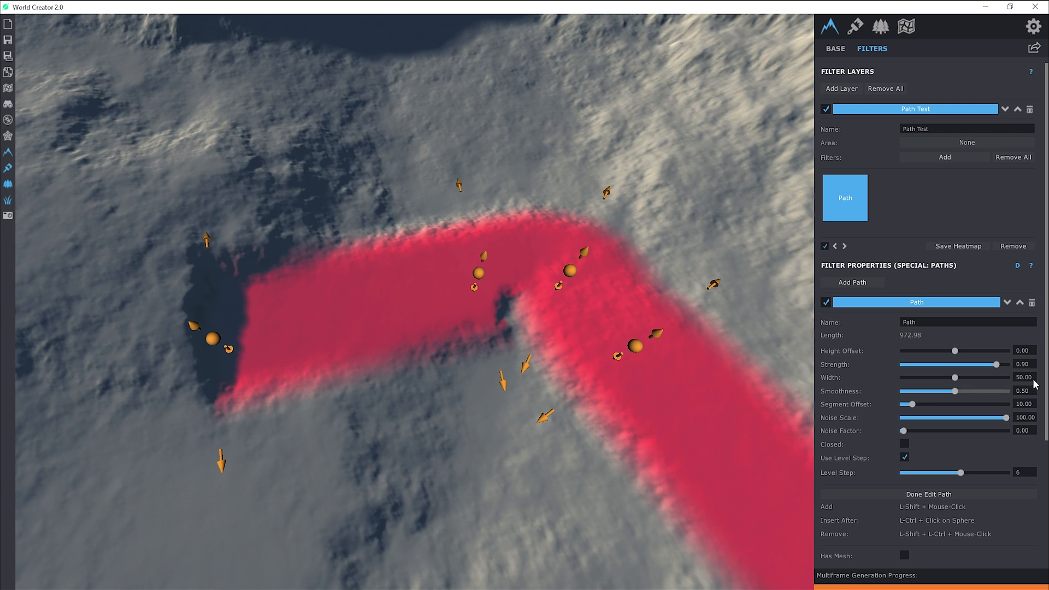
# Set the path width to 15 and widen the path individually at its first, third and fourth nodes.
pyautogui.write('15')
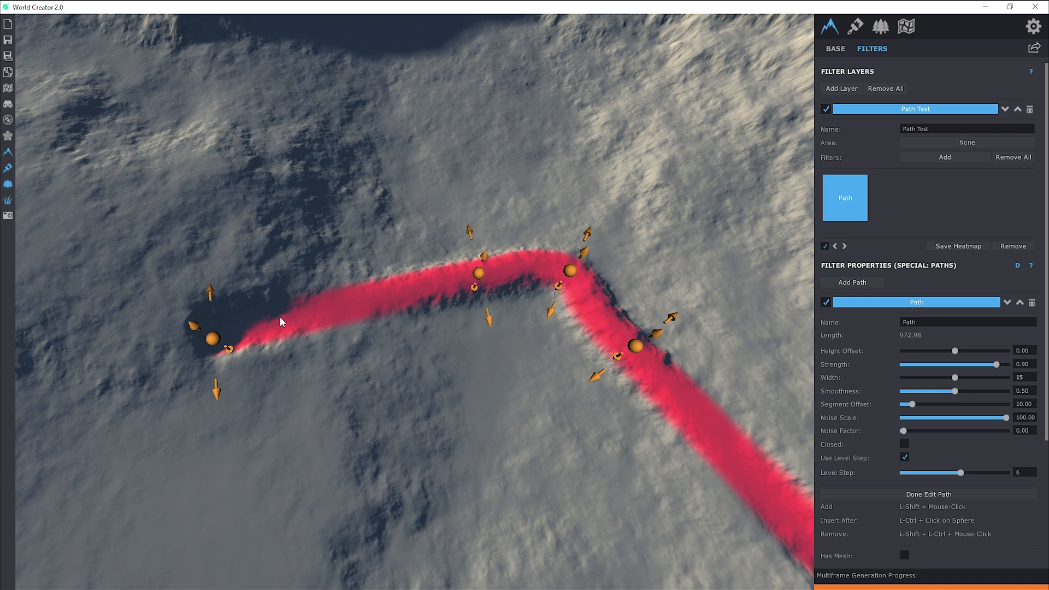
pyautogui.moveTo(210, 295); pyautogui.dragTo(209, 262)
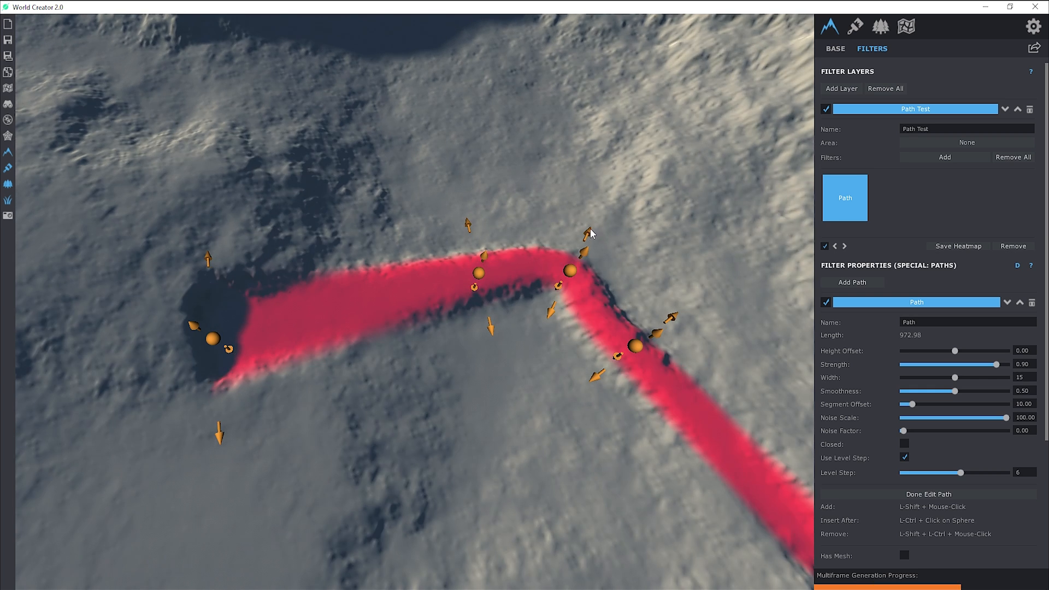
pyautogui.moveTo(587, 235); pyautogui.dragTo(591, 231)
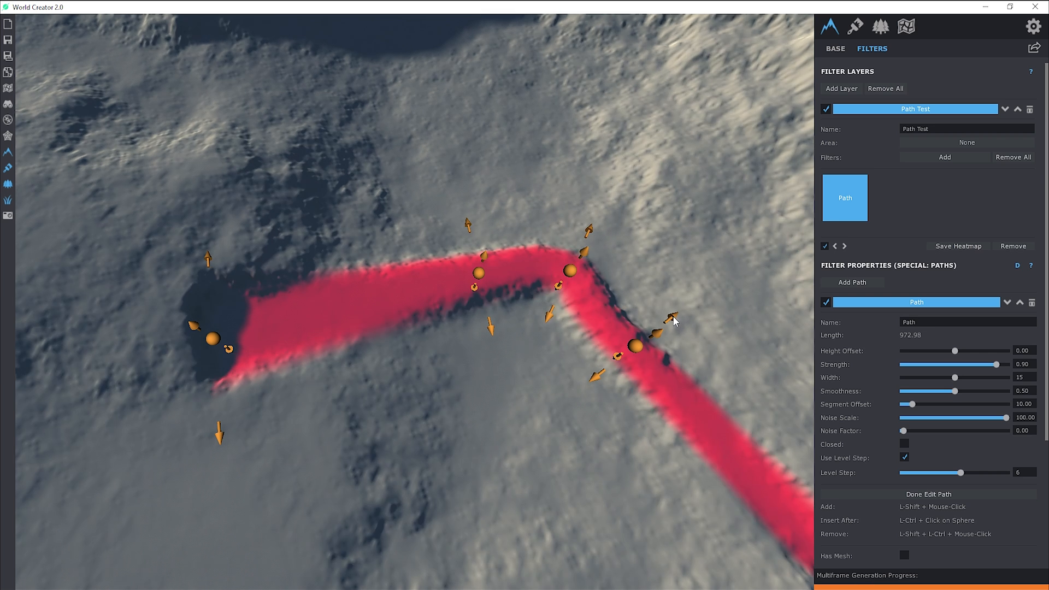
pyautogui.moveTo(671, 318); pyautogui.dragTo(682, 311)
pyautogui.moveTo(550, 318); pyautogui.dragTo(546, 327)
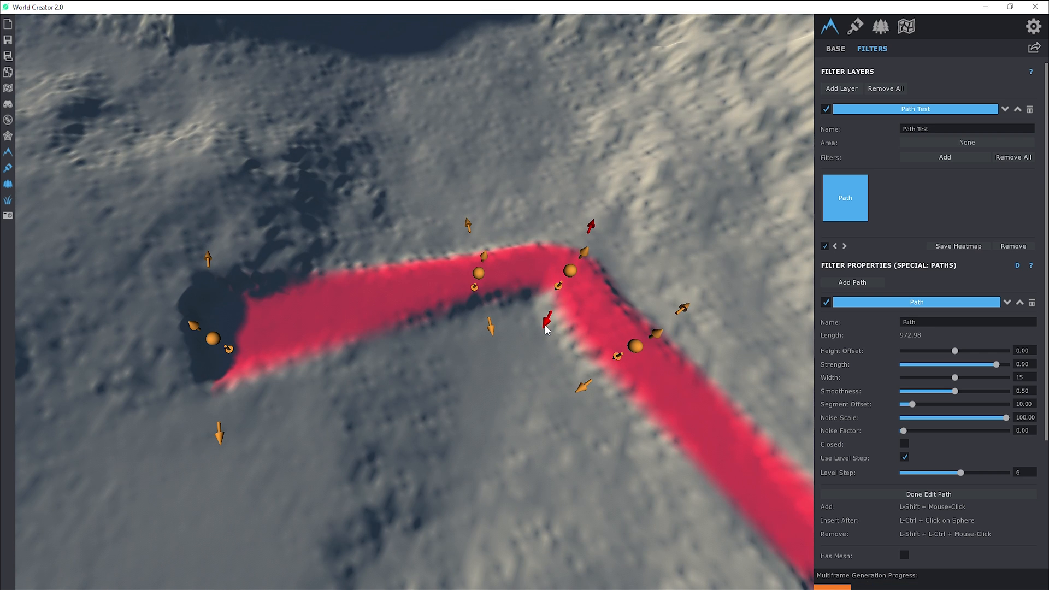
# Pull the second and fourth nodes closer to the bend, and narrow and reposition the path's first node.
pyautogui.moveTo(631, 348); pyautogui.dragTo(618, 322)
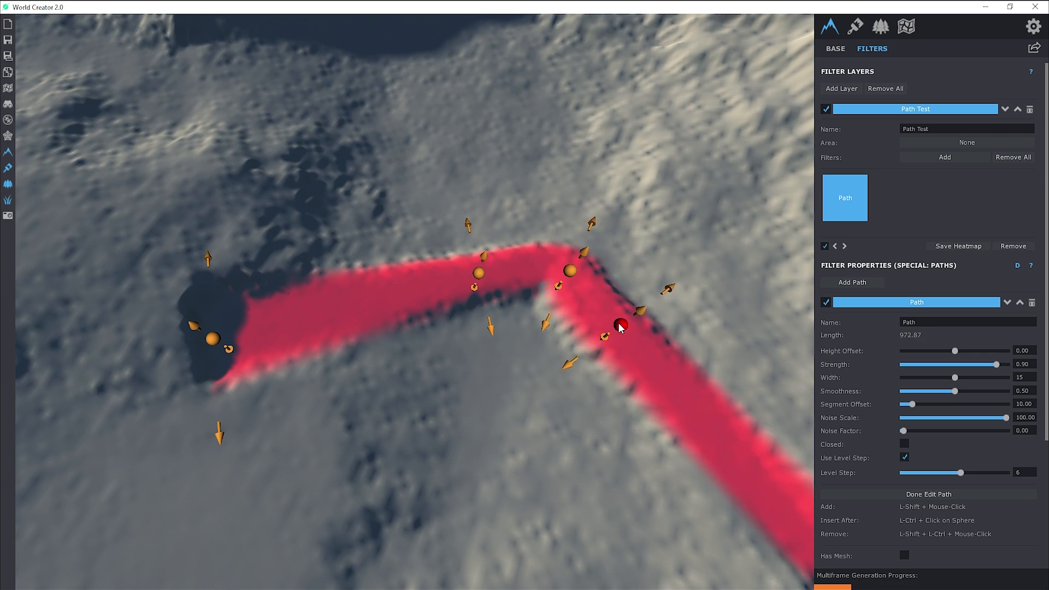
pyautogui.moveTo(482, 274); pyautogui.dragTo(498, 285)
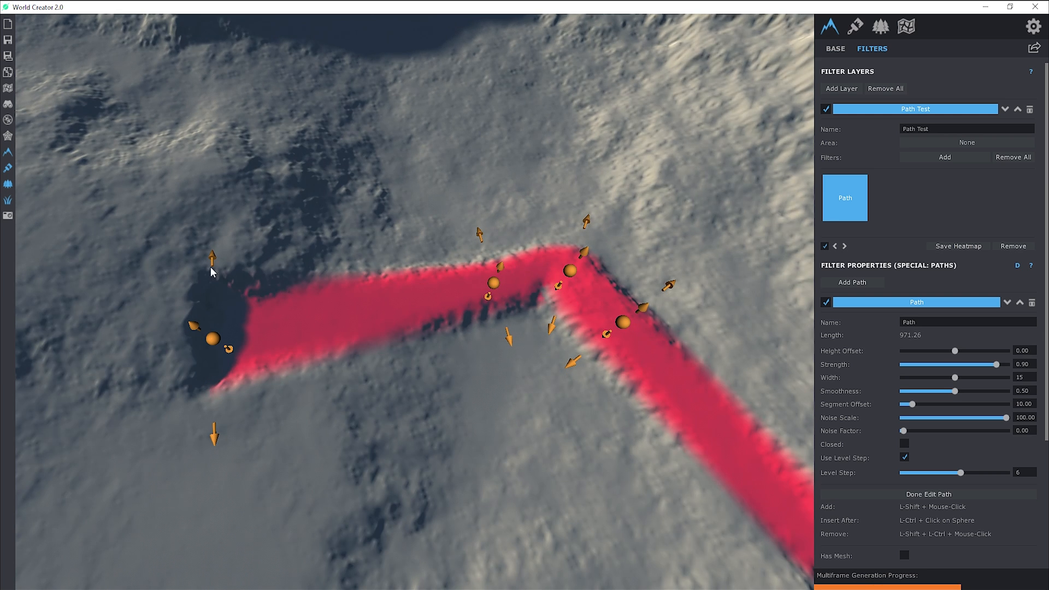
pyautogui.moveTo(212, 264); pyautogui.dragTo(218, 285)
pyautogui.moveTo(218, 338); pyautogui.dragTo(235, 384)
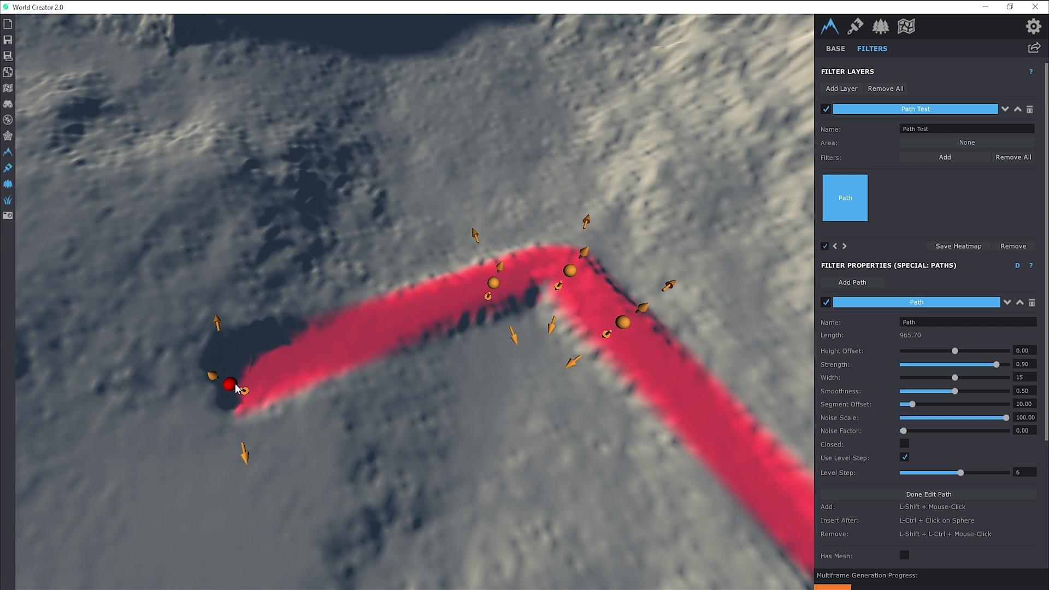
pyautogui.moveTo(445, 299); pyautogui.dragTo(441, 299, button='middle')
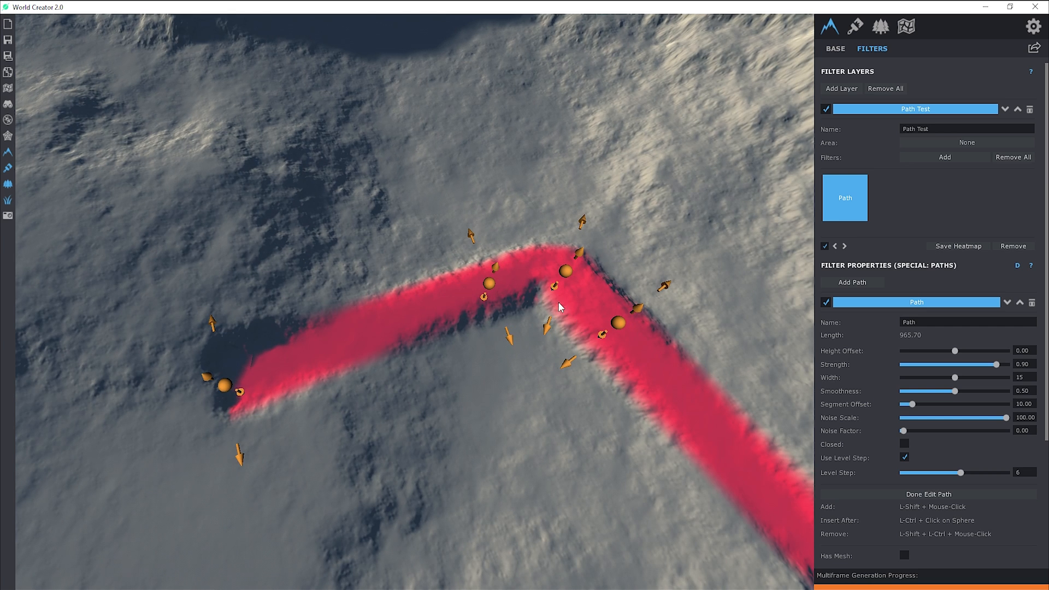
# Insert a node after the first node and another after the last bend node, moving the latter closer to the bend.
pyautogui.scroll(-3, 558, 304)
pyautogui.moveTo(478, 345); pyautogui.dragTo(405, 307, button='middle')
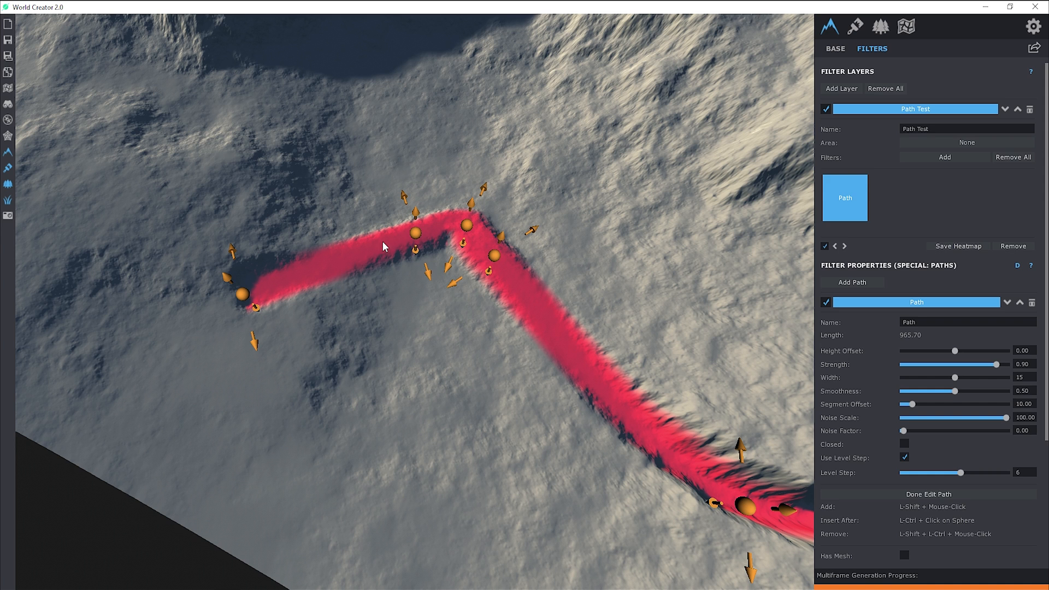
pyautogui.keyDown('ctrl'); pyautogui.click(243, 296); pyautogui.keyUp('ctrl')
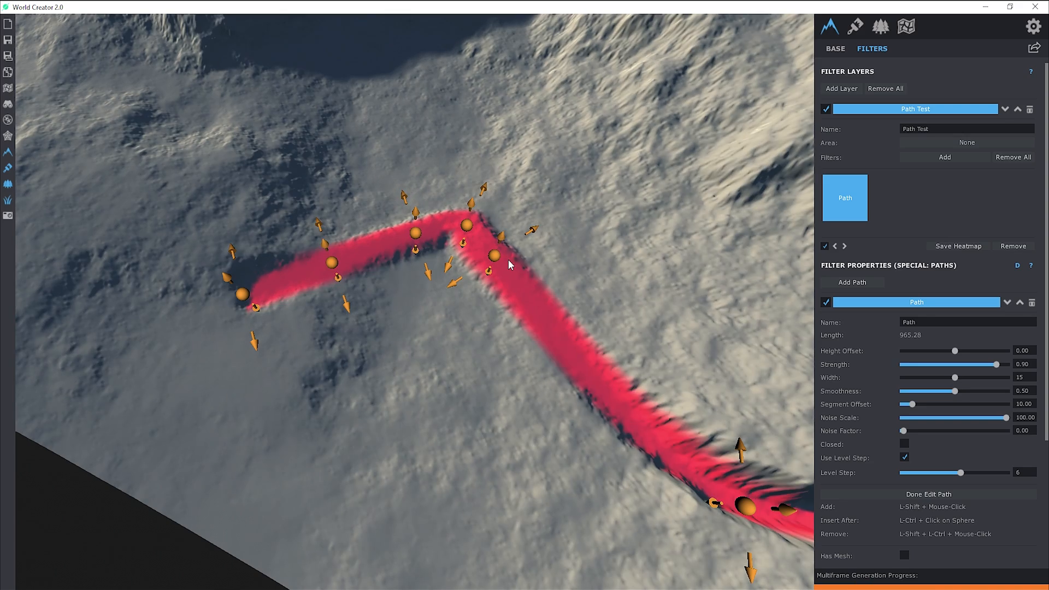
pyautogui.keyDown('ctrl'); pyautogui.click(495, 255); pyautogui.keyUp('ctrl')
pyautogui.moveTo(603, 365); pyautogui.dragTo(543, 327)
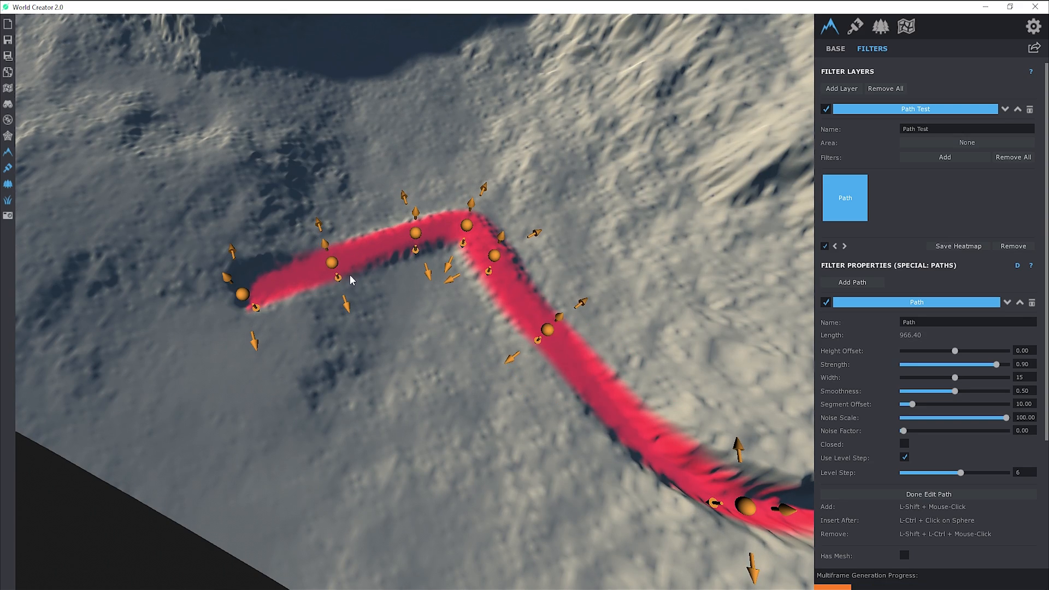
# Shift the second node toward the bend, extend the first node outward, and move the seventh node to flatten the long curve.
pyautogui.moveTo(335, 265); pyautogui.dragTo(364, 259)
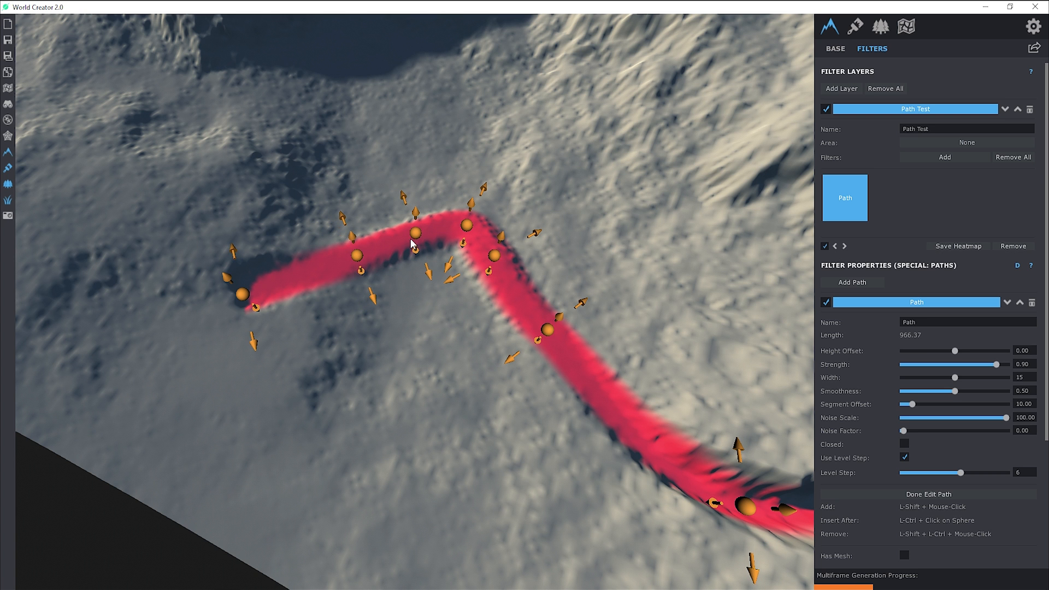
pyautogui.moveTo(242, 298); pyautogui.dragTo(225, 330)
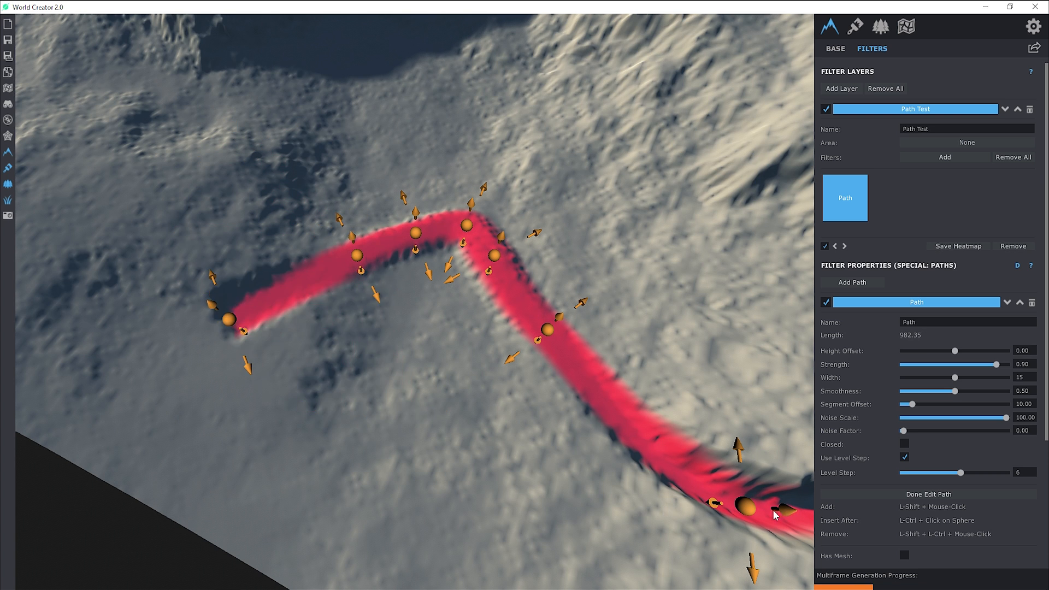
pyautogui.moveTo(744, 507); pyautogui.dragTo(743, 452)
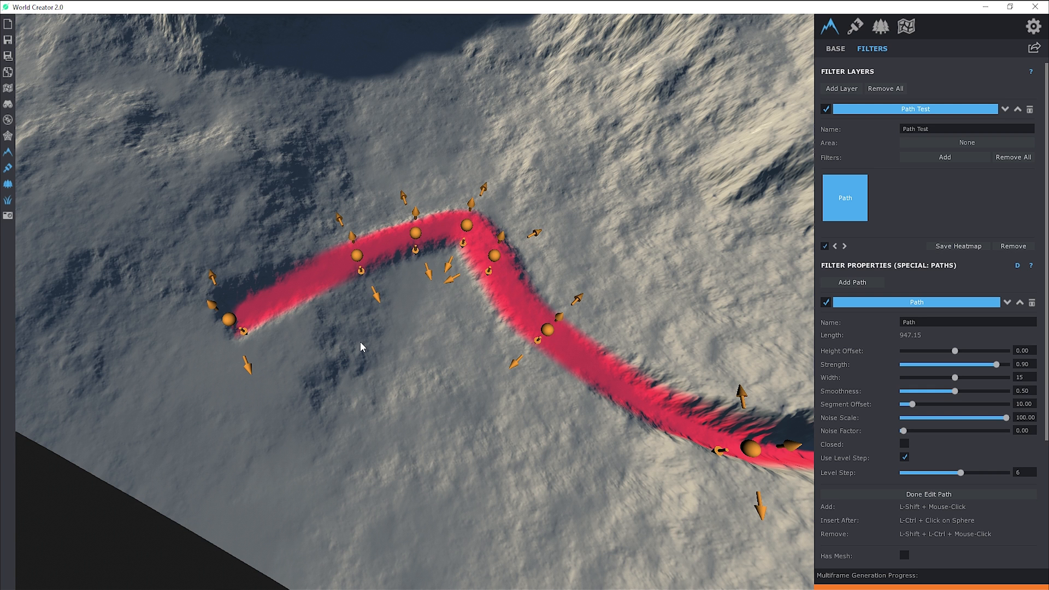
pyautogui.moveTo(585, 378); pyautogui.dragTo(581, 376)
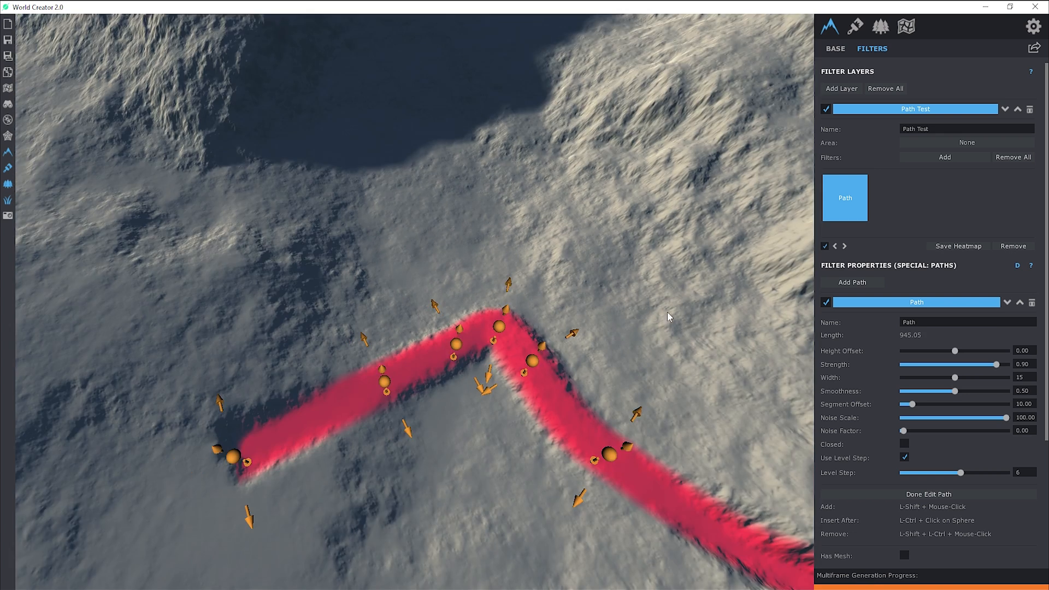
pyautogui.moveTo(667, 312); pyautogui.dragTo(667, 351, button='right')
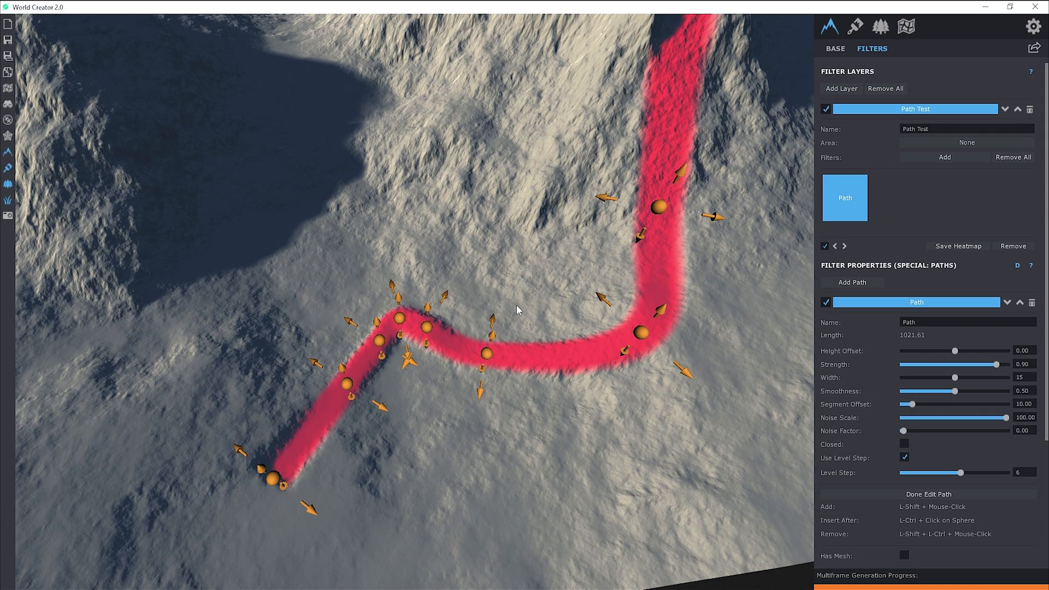
# Try a height offset of 11.17 and a strength of 0.01, restoring them to 0 and 0.90.
pyautogui.moveTo(955, 351); pyautogui.dragTo(1016, 358)
pyautogui.click(1030, 353)
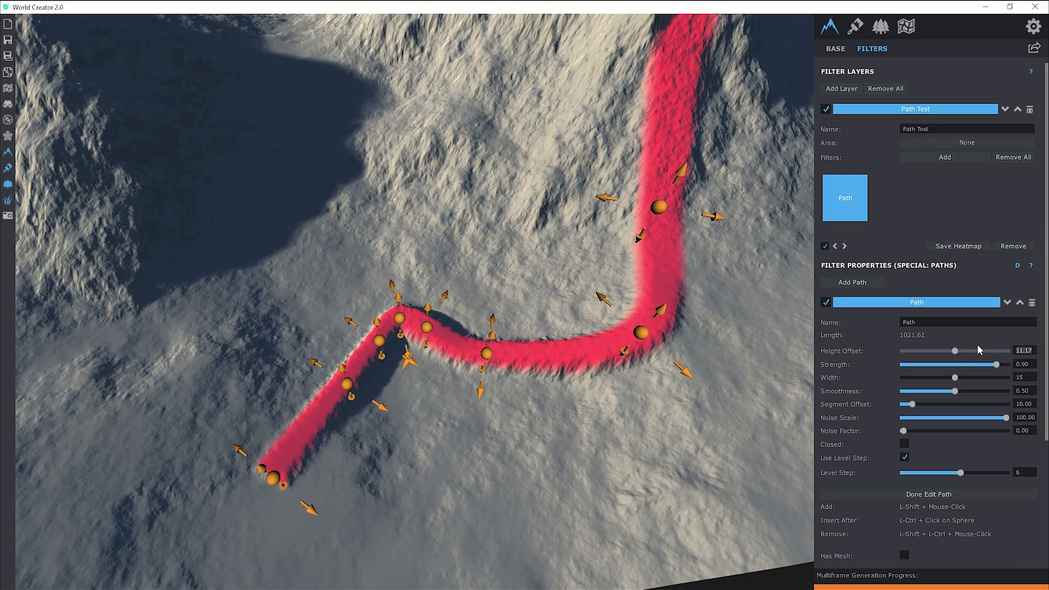
pyautogui.write('0')
pyautogui.press('Return')
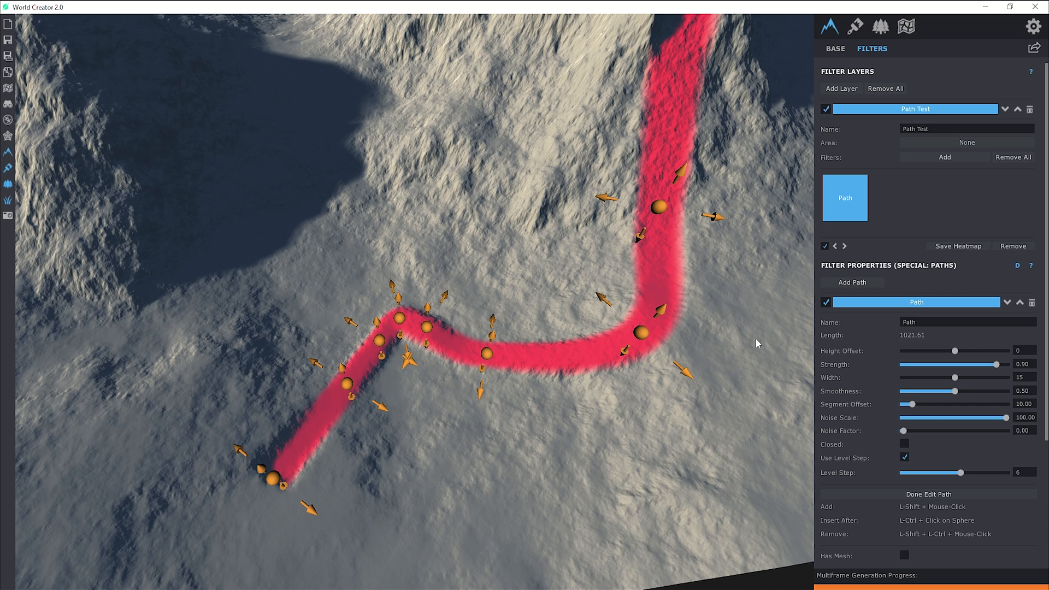
pyautogui.moveTo(997, 364); pyautogui.dragTo(976, 377)
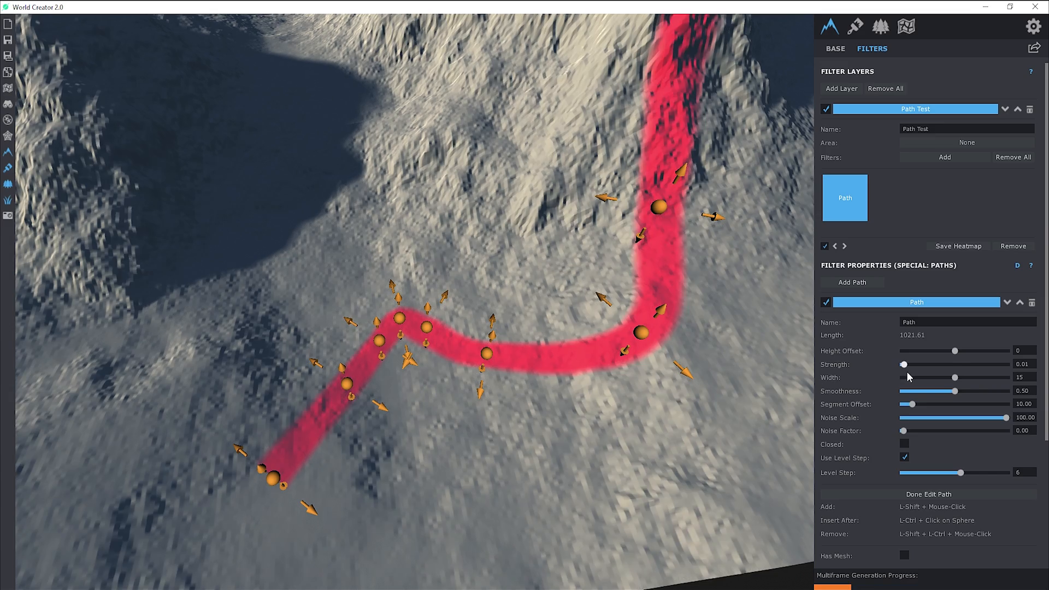
pyautogui.moveTo(999, 374); pyautogui.dragTo(996, 374)
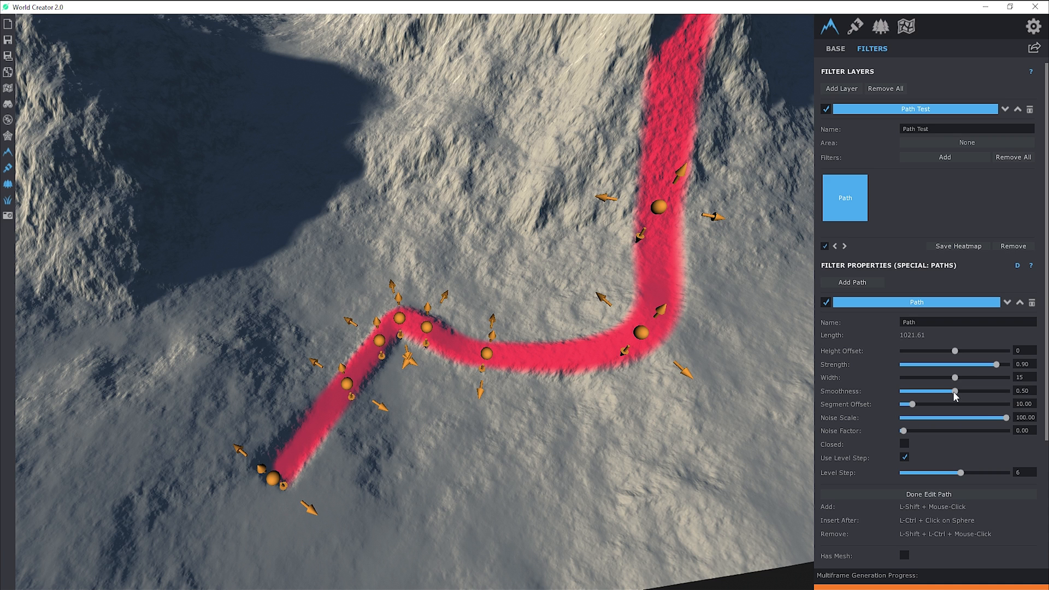
# Try the path's smoothness at 0.00 and 1.00, and leave it at about 0.48.
pyautogui.moveTo(955, 391); pyautogui.dragTo(893, 393)
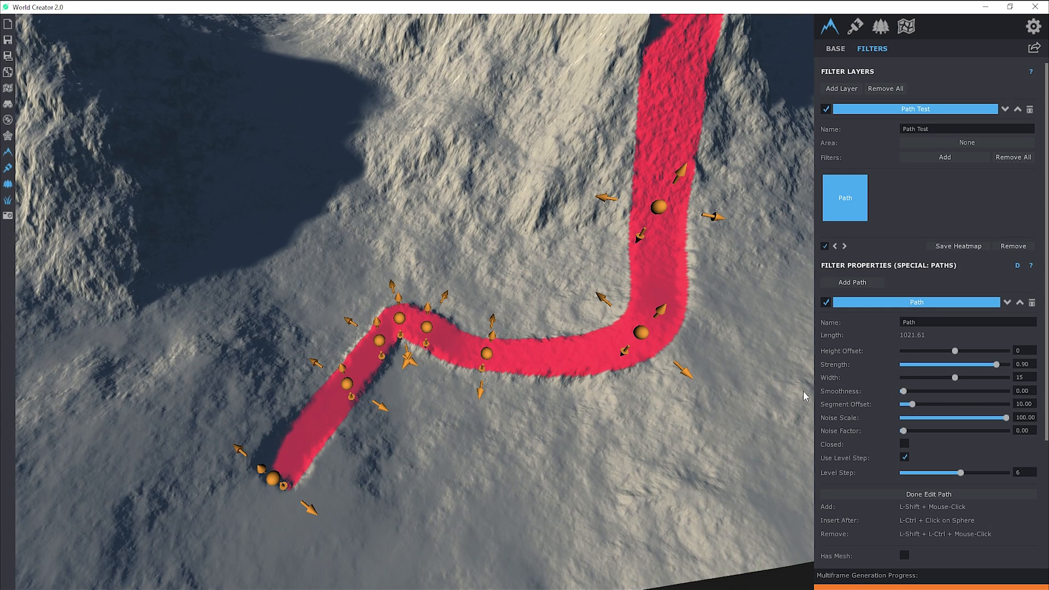
pyautogui.scroll(2, 604, 374)
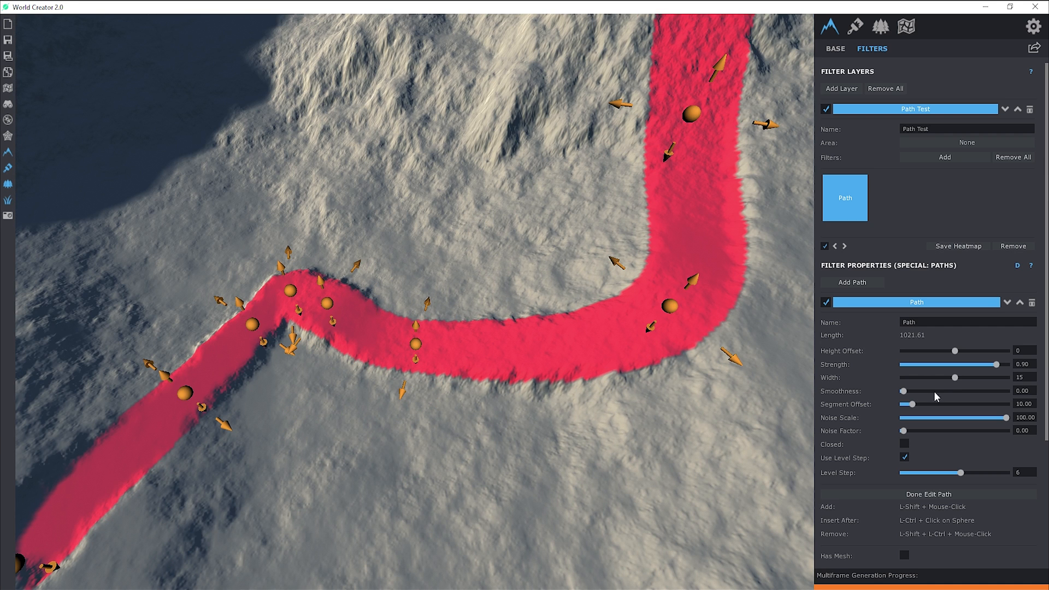
pyautogui.moveTo(904, 392); pyautogui.dragTo(1011, 403)
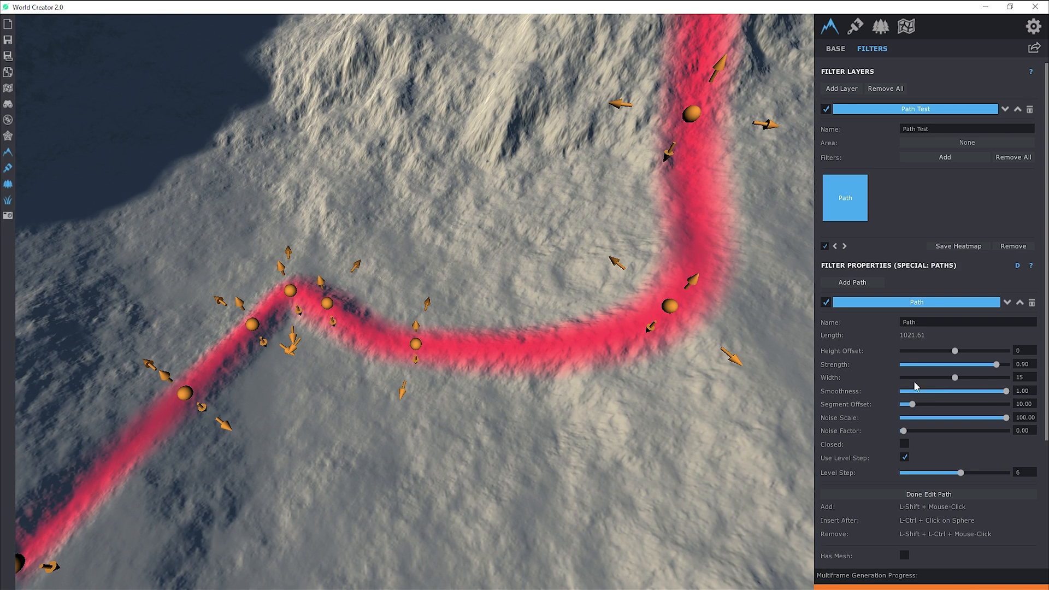
pyautogui.moveTo(1011, 398); pyautogui.dragTo(953, 398)
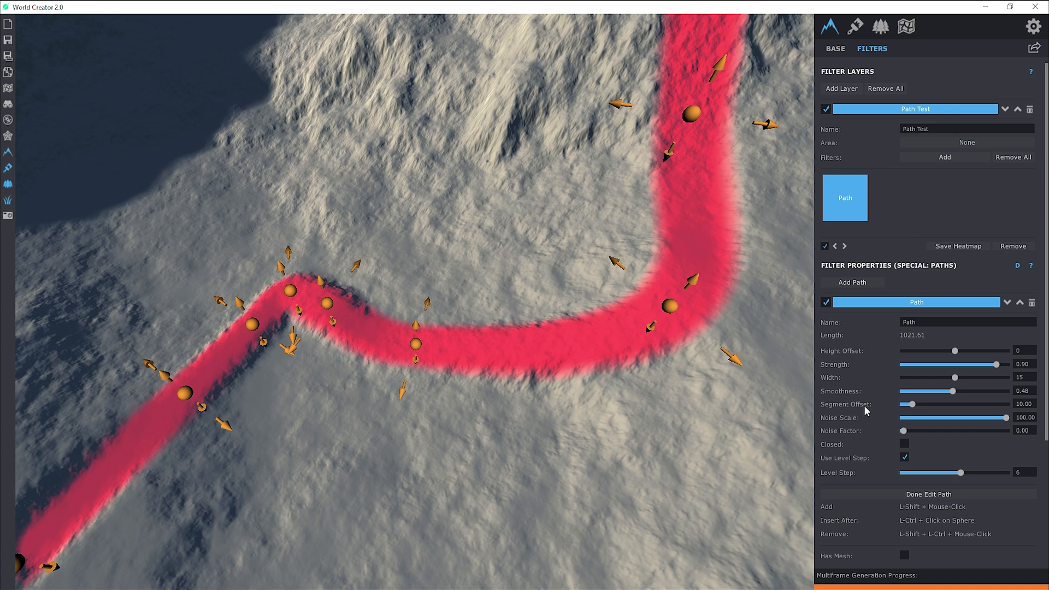
# Try the path's segment offset at its 100.00 maximum, and leave it at 1.00 for smooth curves.
pyautogui.moveTo(912, 403); pyautogui.dragTo(898, 403)
pyautogui.moveTo(904, 404); pyautogui.dragTo(1011, 409)
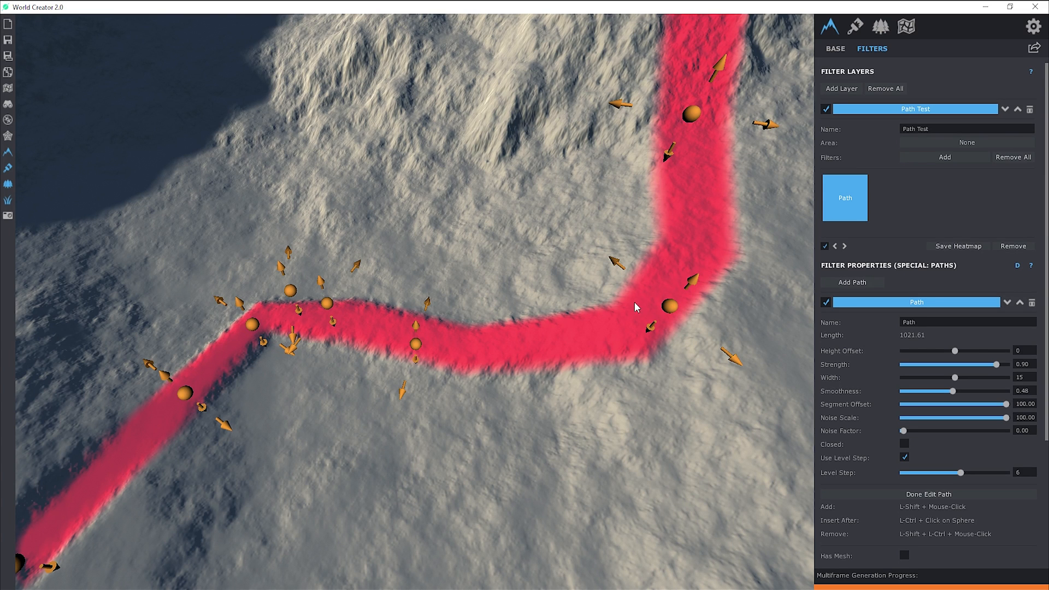
pyautogui.moveTo(674, 268); pyautogui.dragTo(693, 253, button='middle')
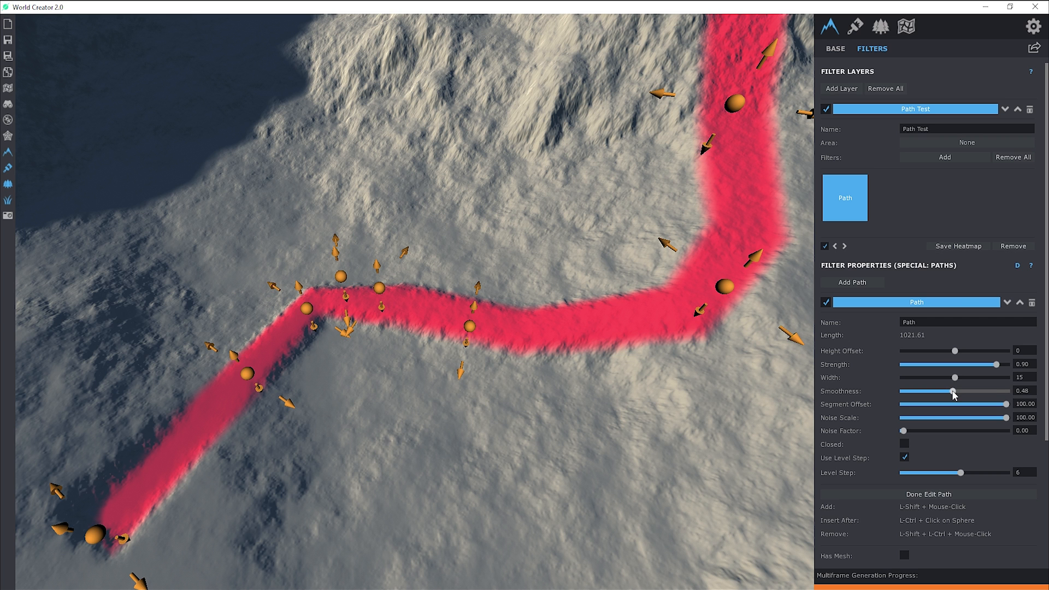
pyautogui.moveTo(1006, 405); pyautogui.dragTo(874, 415)
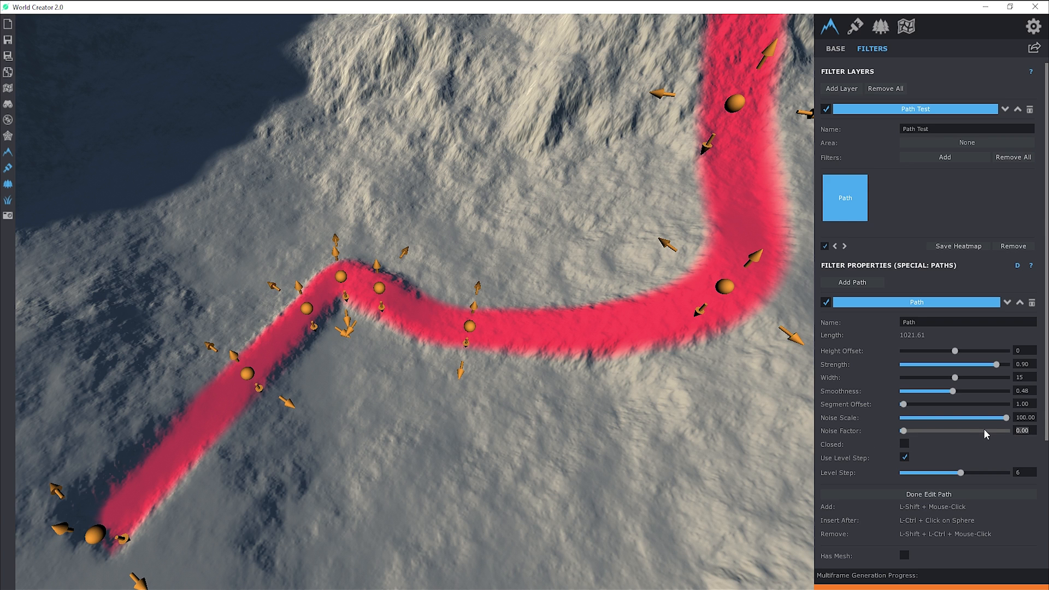
# Set the path's noise factor to 0.5, try about 0.88, and bring it back to about 0.53.
pyautogui.write('0.5')
pyautogui.press('Return')
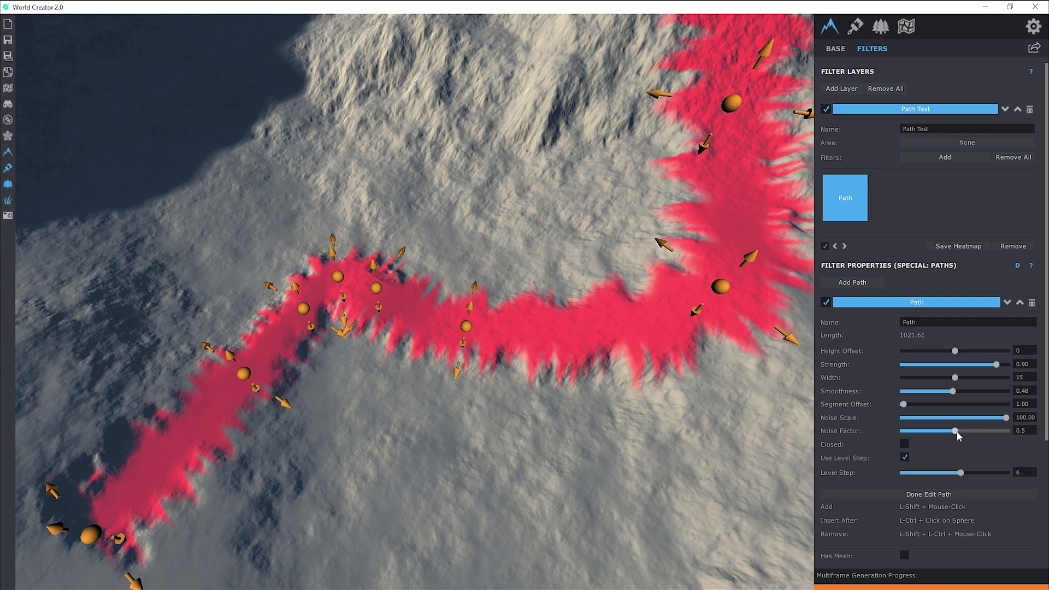
pyautogui.moveTo(956, 431); pyautogui.dragTo(998, 440)
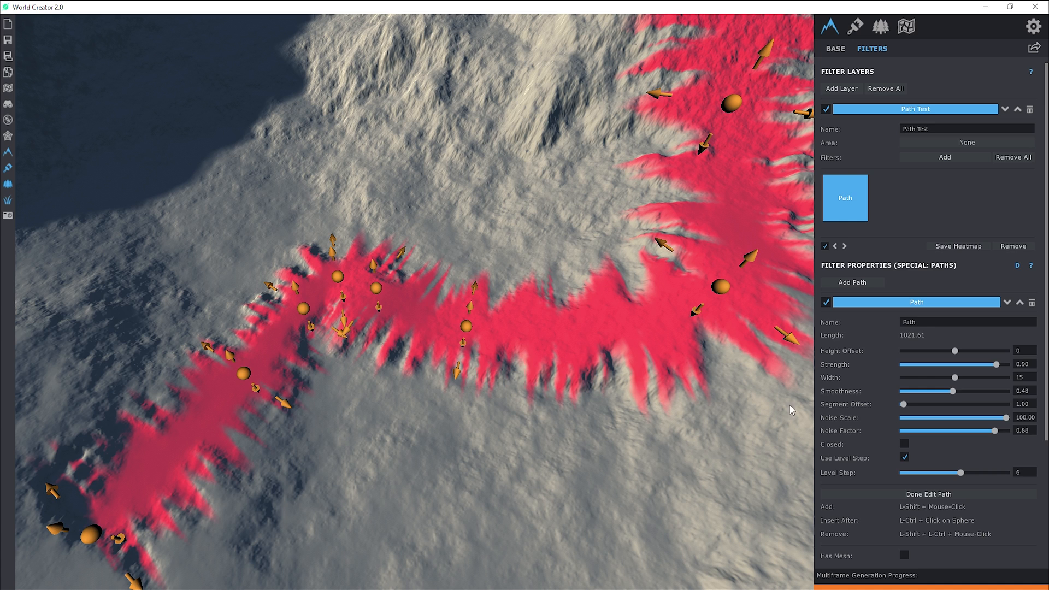
pyautogui.moveTo(995, 432); pyautogui.dragTo(955, 432)
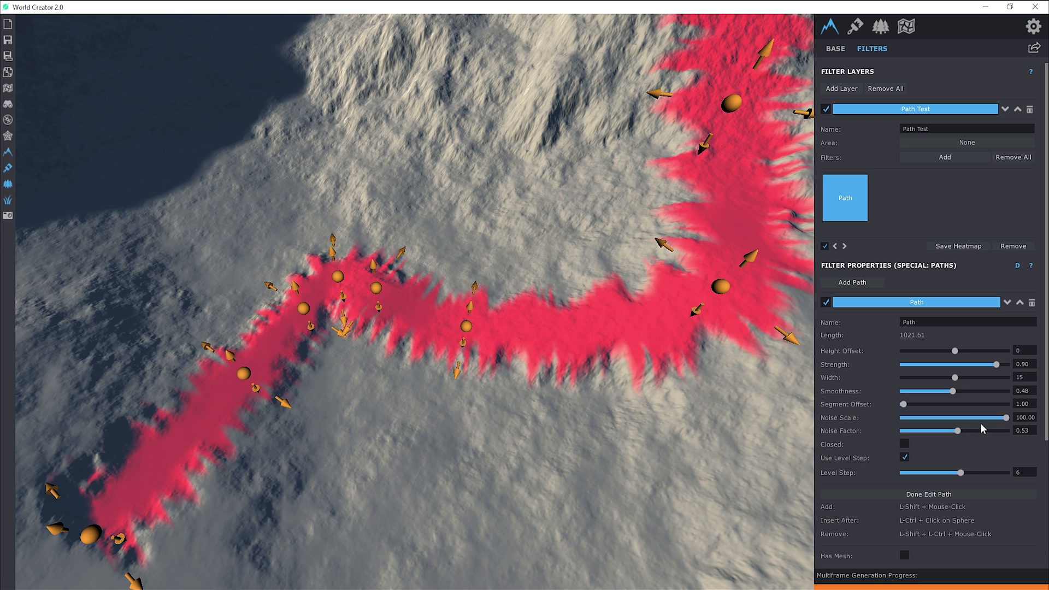
# Try the path's noise scale at 37.85 and 0.00, restore it to 100.00, and set the noise factor to 0.00.
pyautogui.moveTo(1009, 420); pyautogui.dragTo(943, 419)
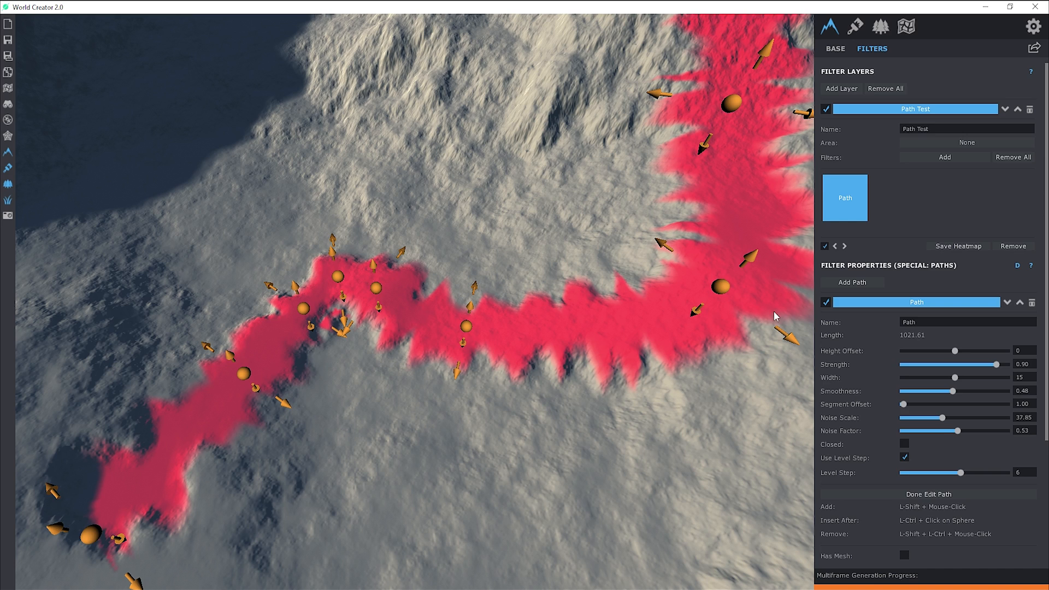
pyautogui.moveTo(941, 419); pyautogui.dragTo(879, 426)
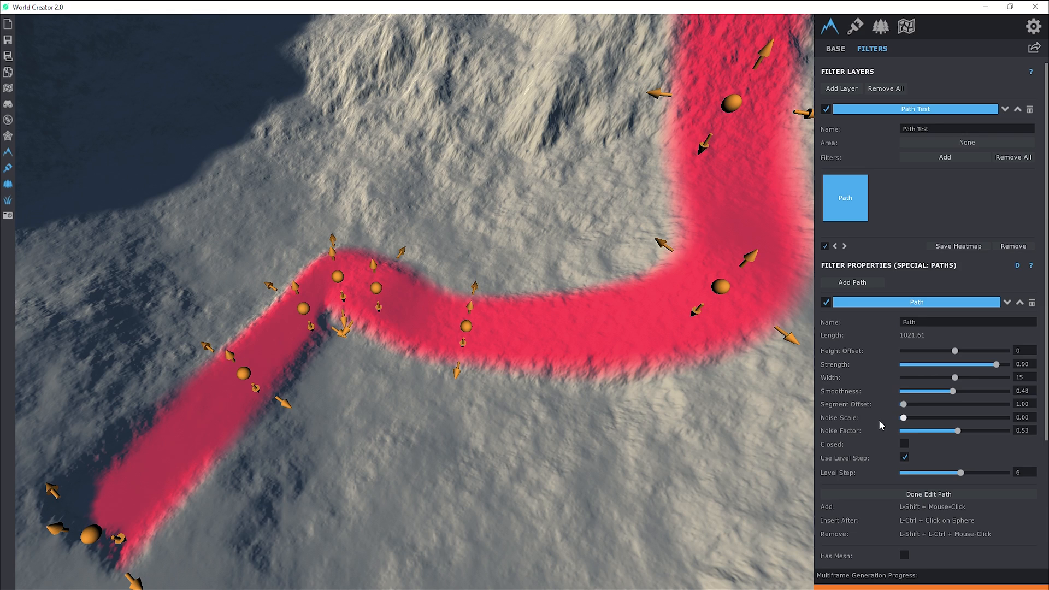
pyautogui.click(909, 421)
pyautogui.moveTo(910, 422); pyautogui.dragTo(1010, 432)
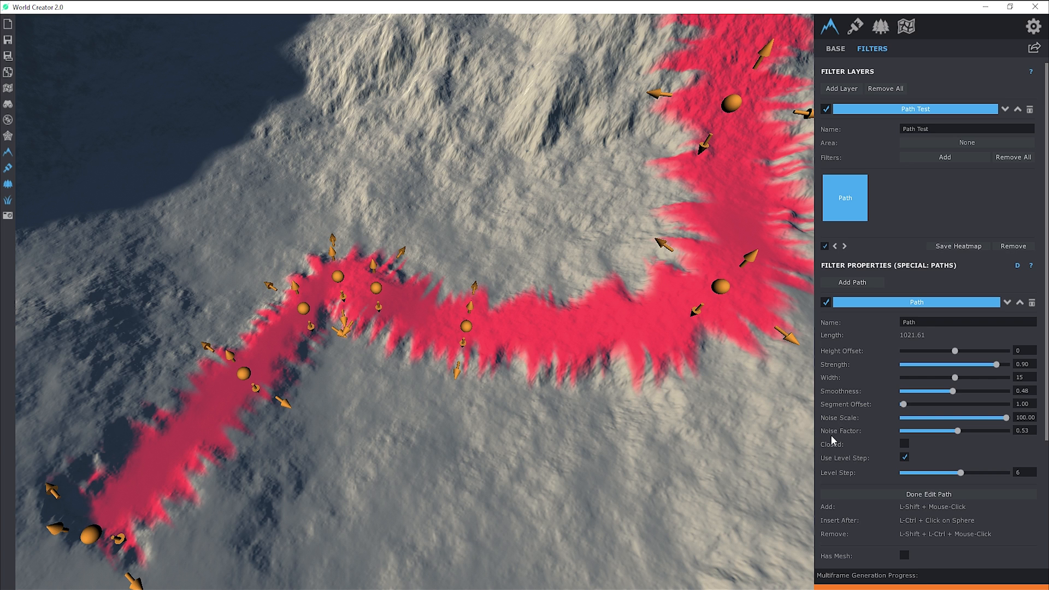
pyautogui.moveTo(958, 432); pyautogui.dragTo(835, 427)
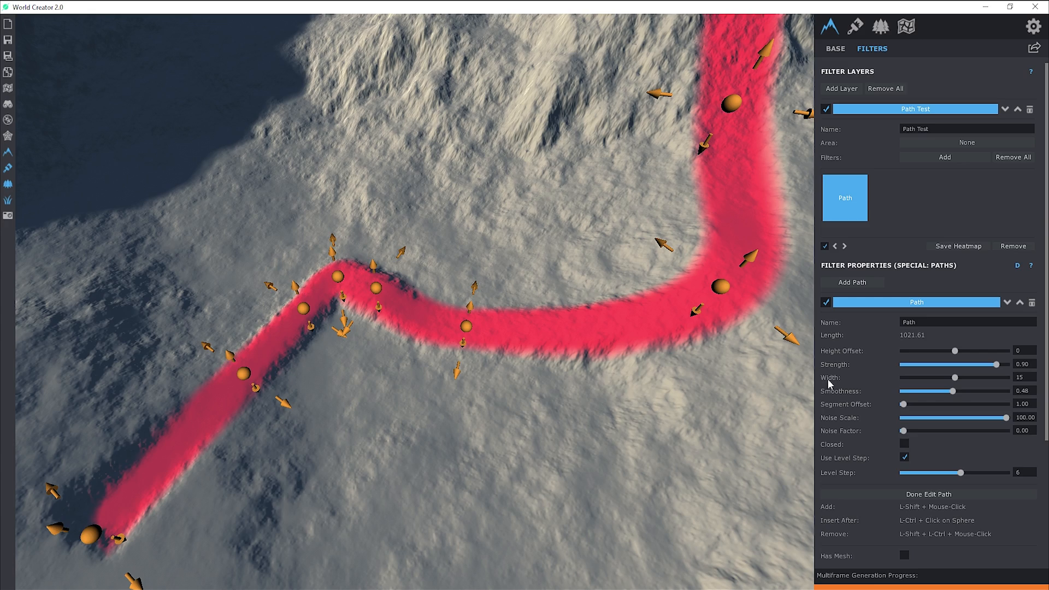
# Try closing the path into a loop and moving its summit node across to the opposite ridge.
pyautogui.click(906, 442)
pyautogui.scroll(-6, 731, 377)
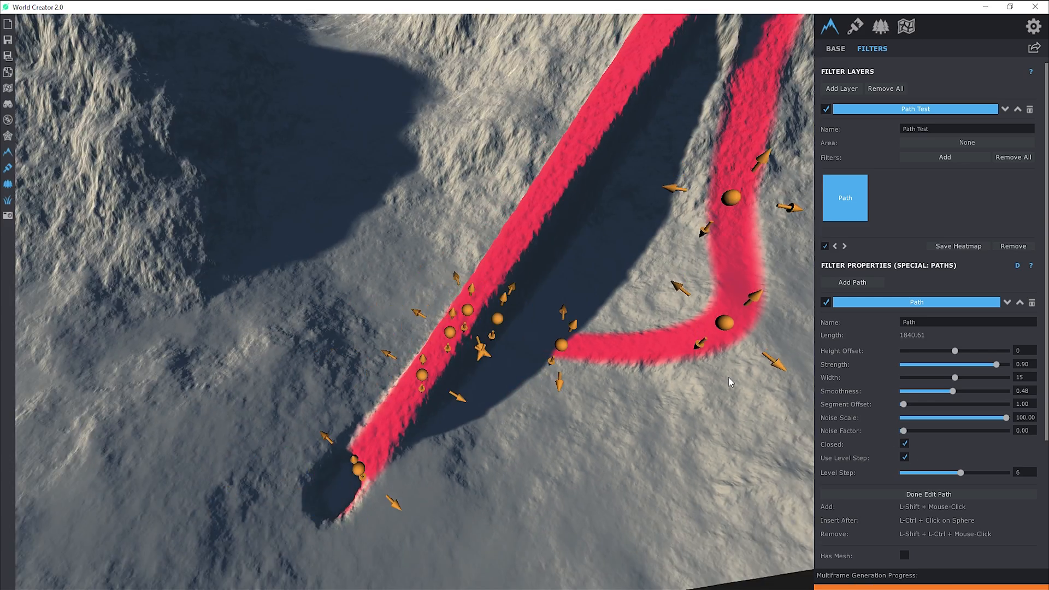
pyautogui.moveTo(730, 377); pyautogui.dragTo(378, 493, button='right')
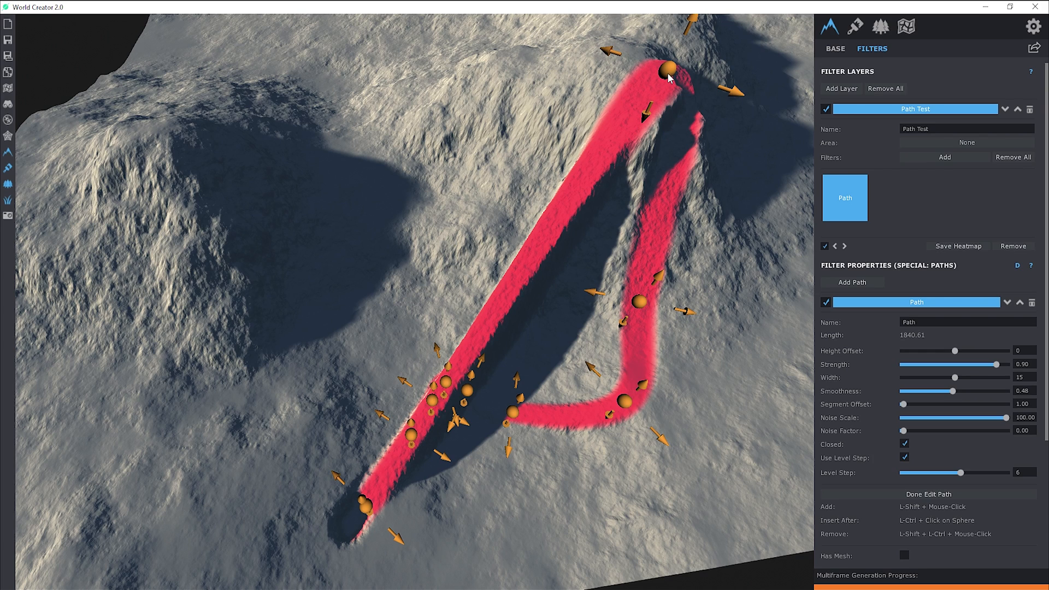
pyautogui.moveTo(667, 76); pyautogui.dragTo(227, 111)
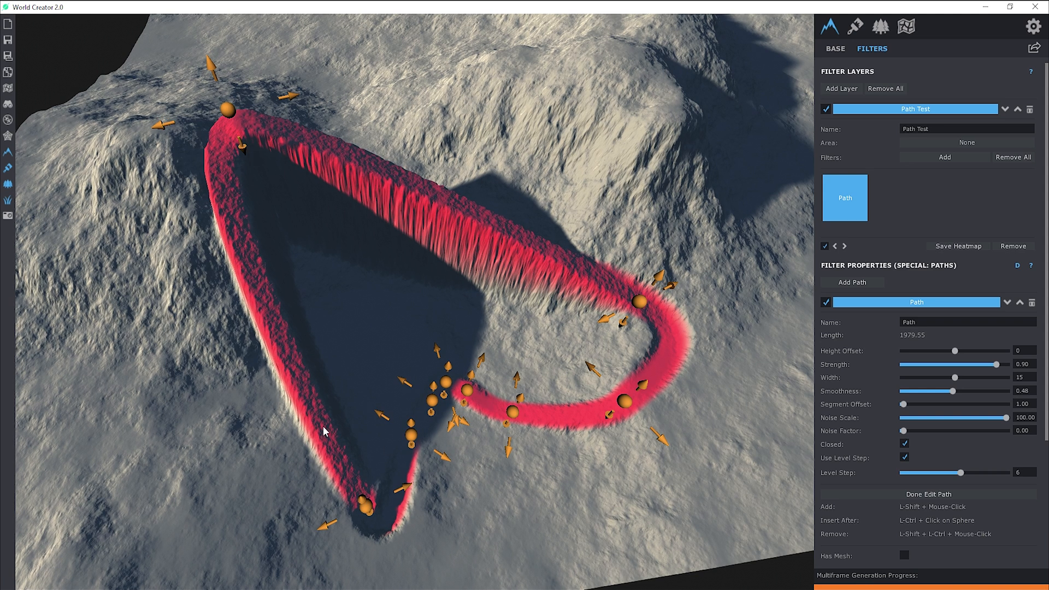
pyautogui.moveTo(228, 109); pyautogui.dragTo(255, 147)
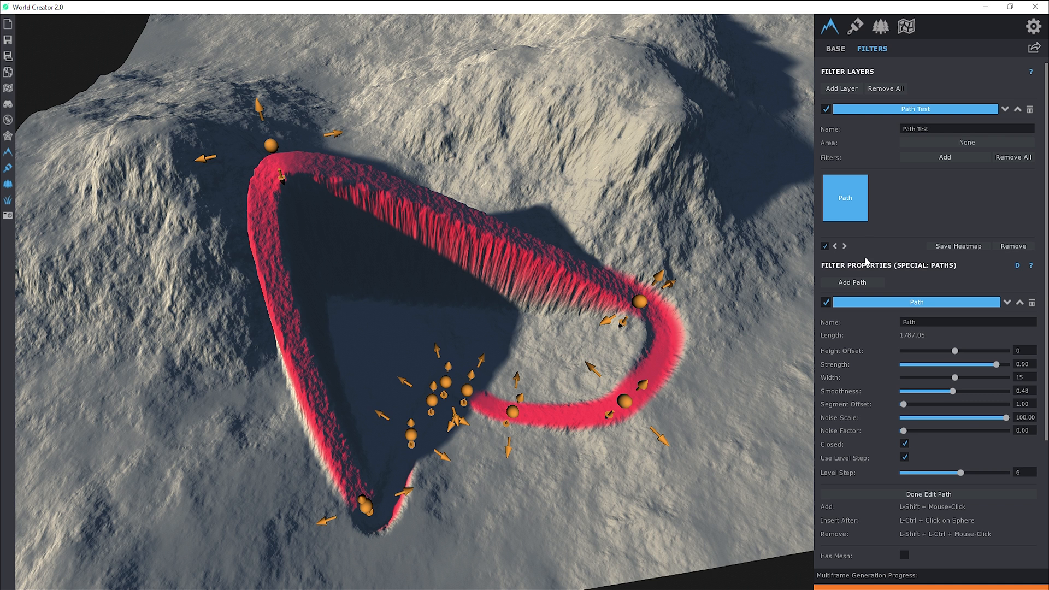
# Turn off the path's Closed option and move its end node back to the main mountain's summit.
pyautogui.click(905, 444)
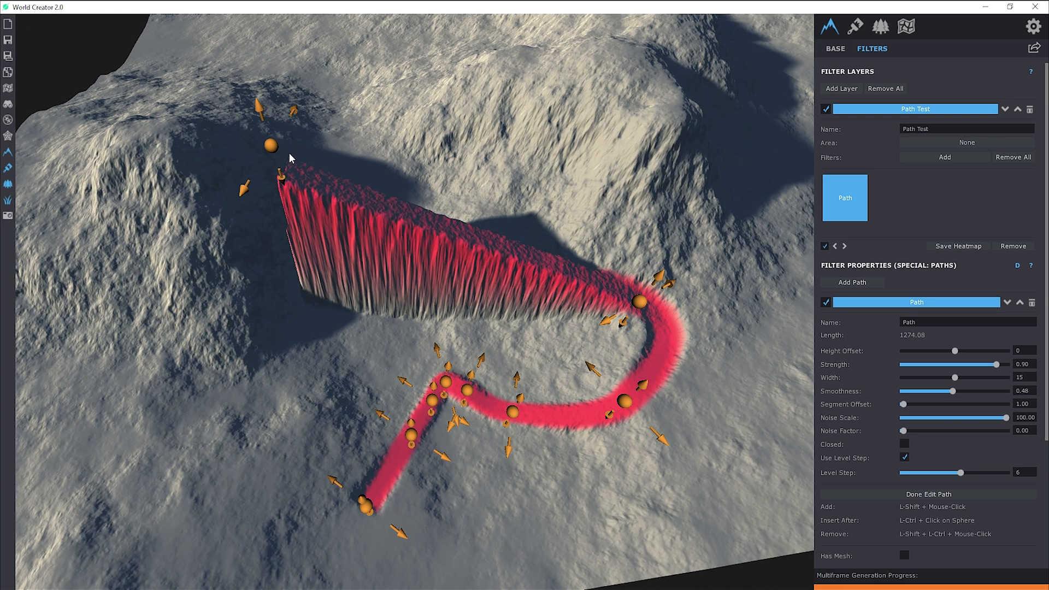
pyautogui.moveTo(273, 149); pyautogui.dragTo(632, 62)
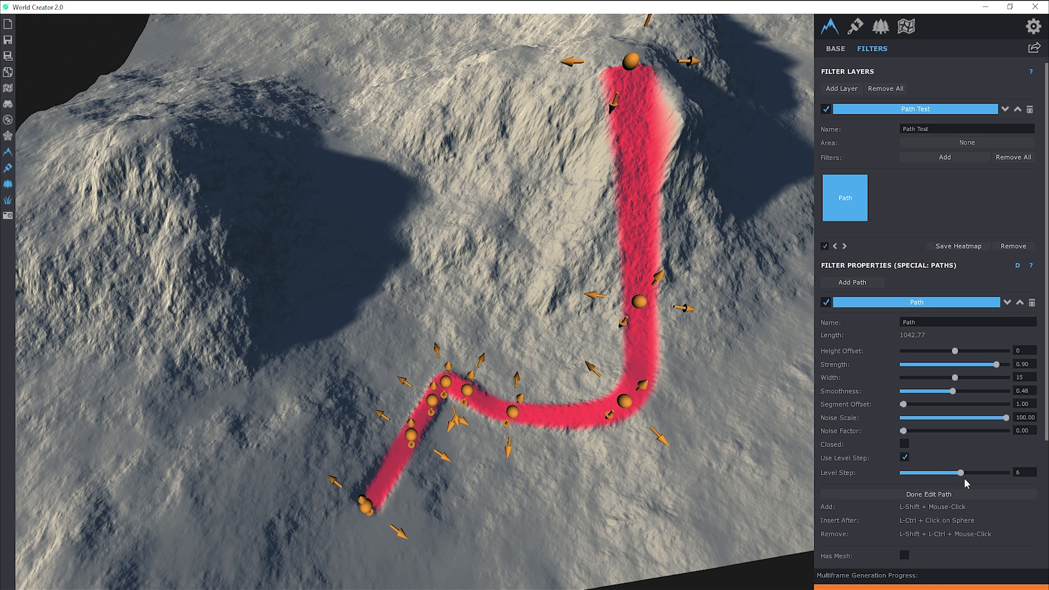
# Compare the path with and without Use Level Step, try level step 10, restore 6, and disable Use Level Step.
pyautogui.click(907, 459)
pyautogui.scroll(-5, 908, 464)
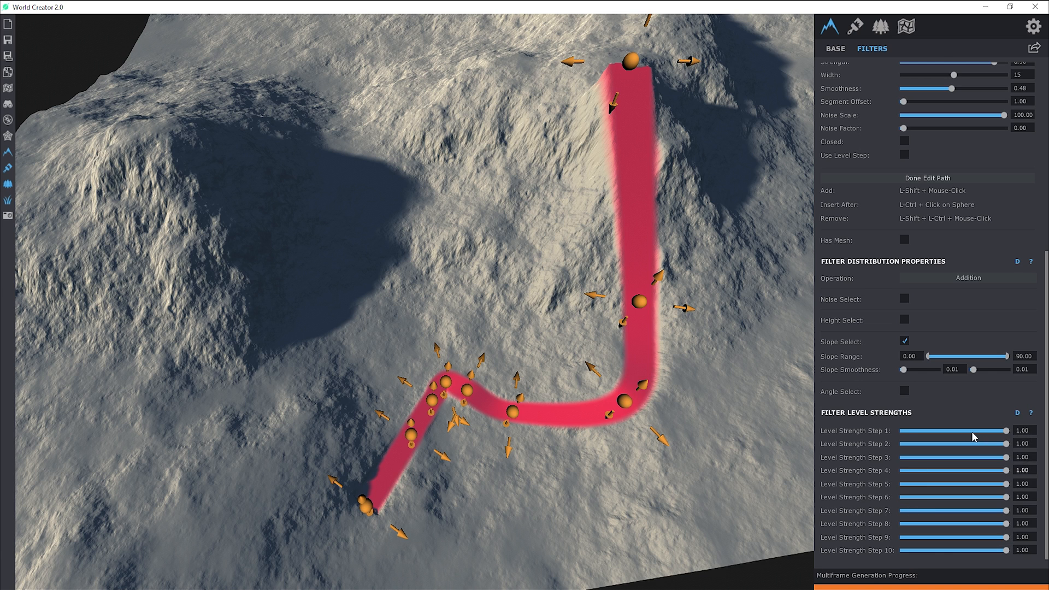
pyautogui.click(904, 155)
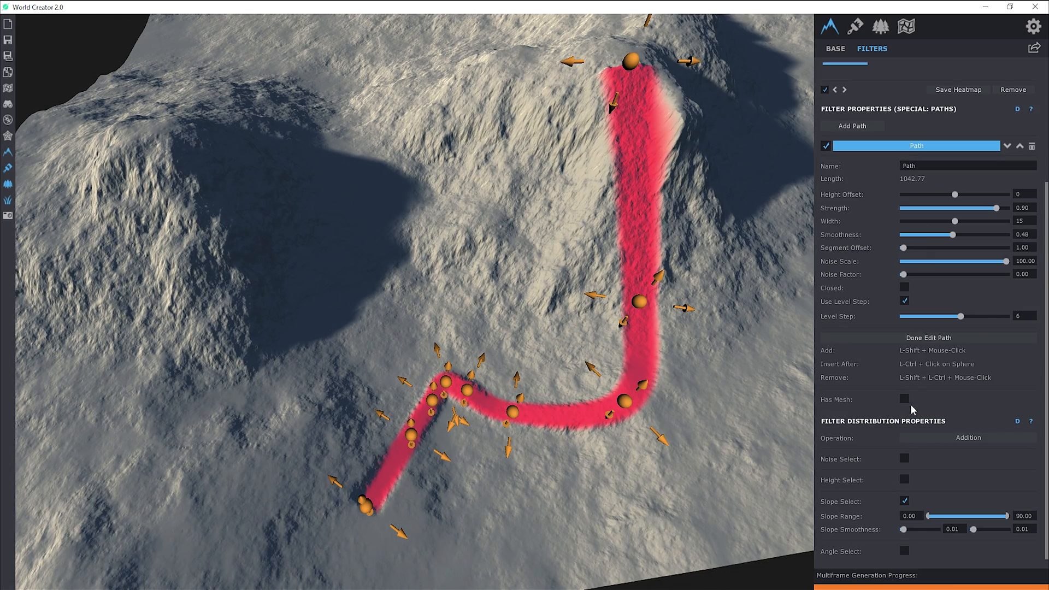
pyautogui.moveTo(962, 317); pyautogui.dragTo(1042, 322)
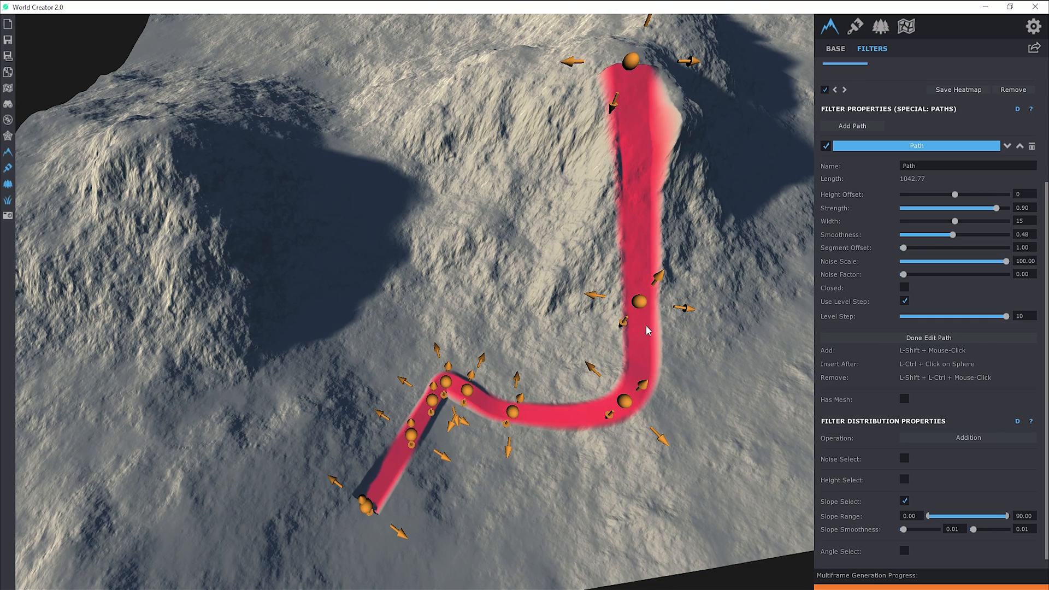
pyautogui.moveTo(1005, 316); pyautogui.dragTo(962, 316)
pyautogui.click(905, 301)
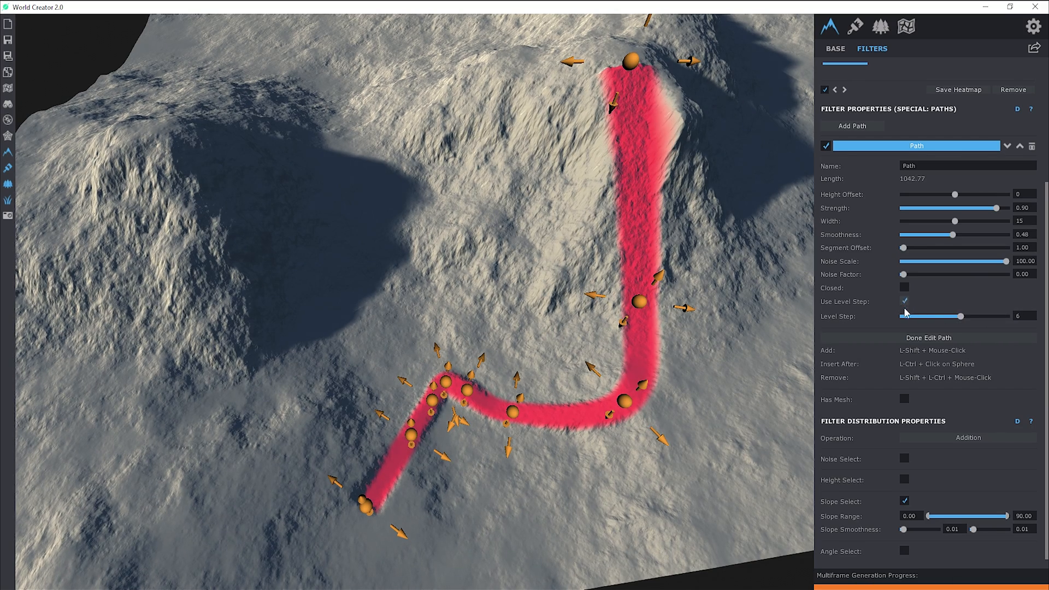
# Try filter level strengths of 0.00 for steps 7 to 10, comparing the path with Use Level Step on and off.
pyautogui.scroll(-3, 879, 443)
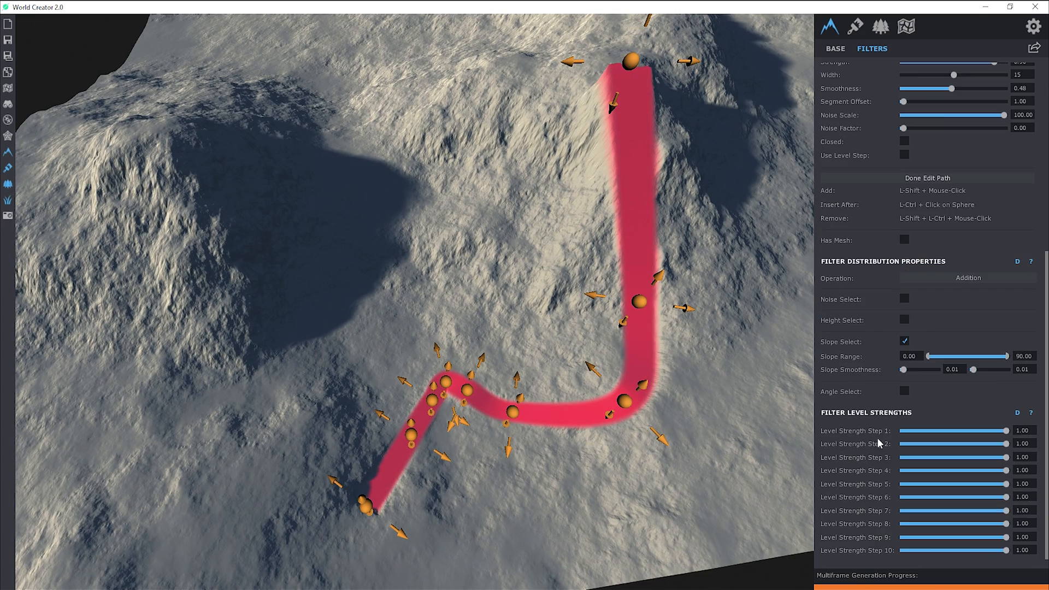
pyautogui.moveTo(995, 551); pyautogui.dragTo(903, 550)
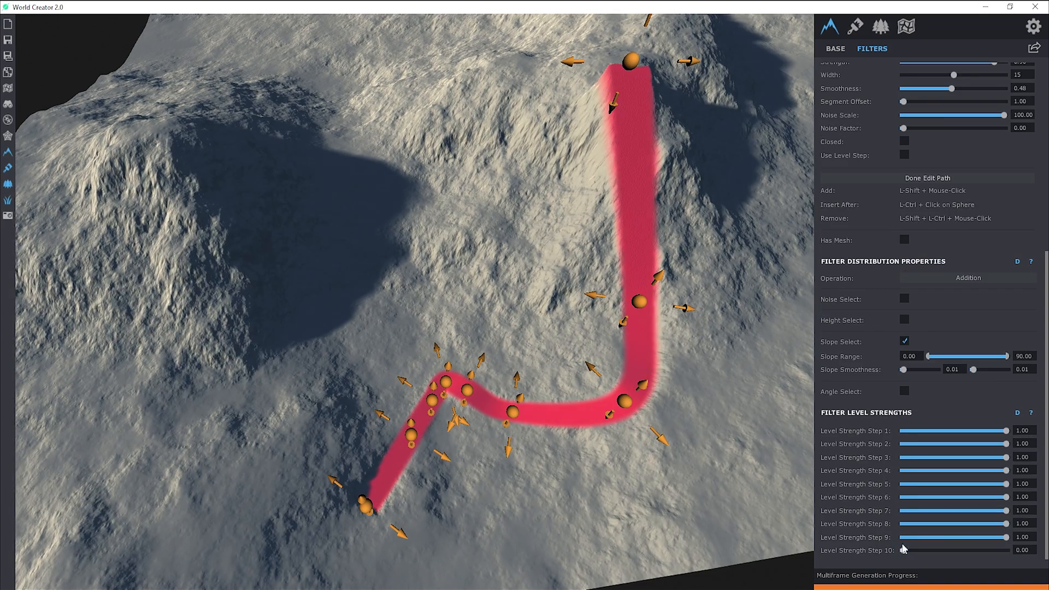
pyautogui.click(902, 537)
pyautogui.click(904, 524)
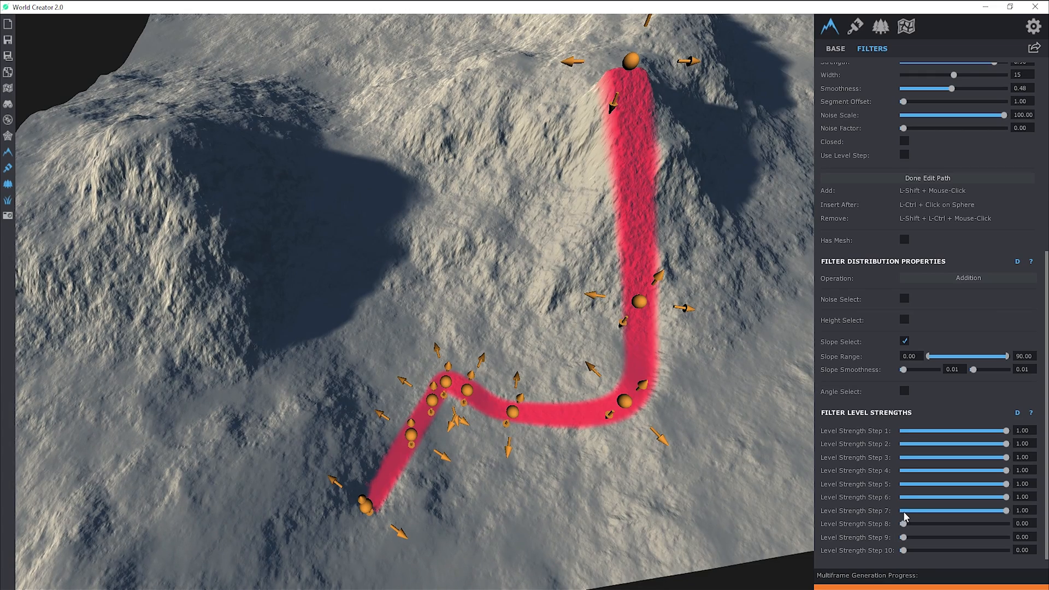
pyautogui.click(904, 512)
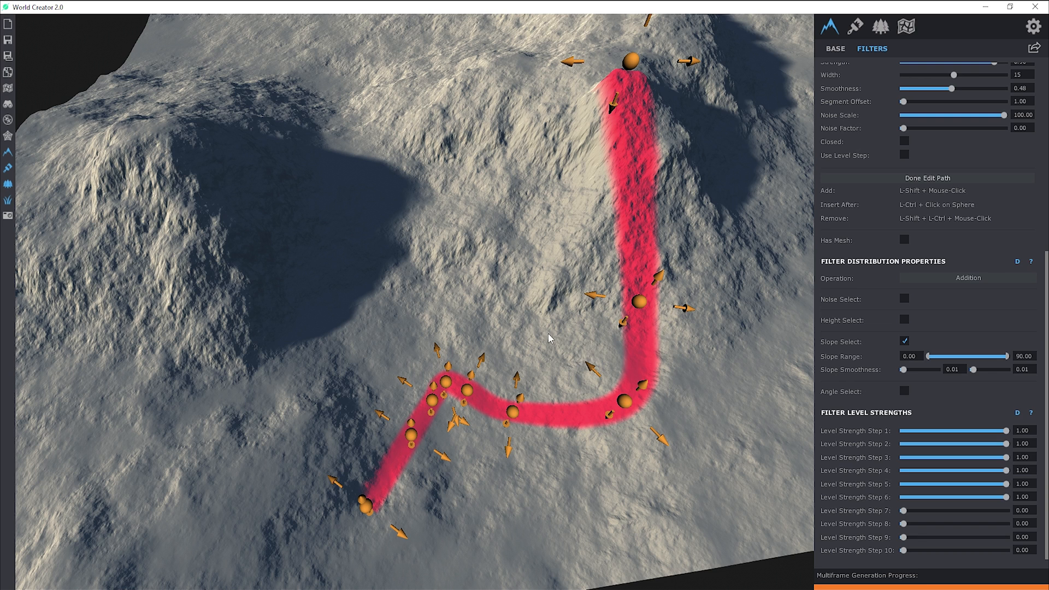
pyautogui.click(905, 156)
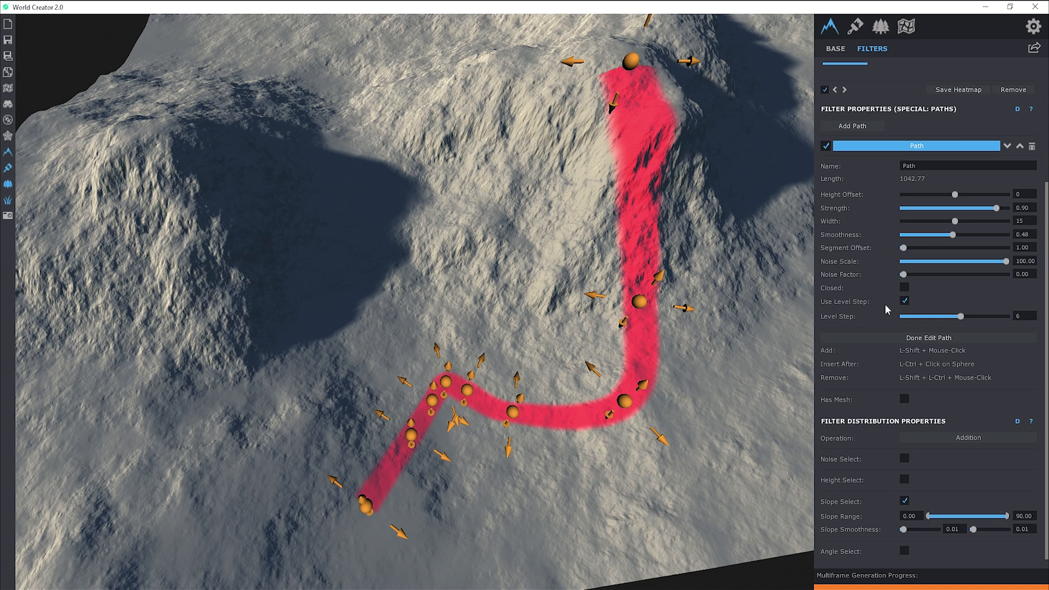
pyautogui.click(904, 302)
# Taper the filter level strengths for steps 5 to 10 to 0.98, 0.94, 0.86, 0.76, 0.71 and 0.72.
pyautogui.scroll(-3, 861, 375)
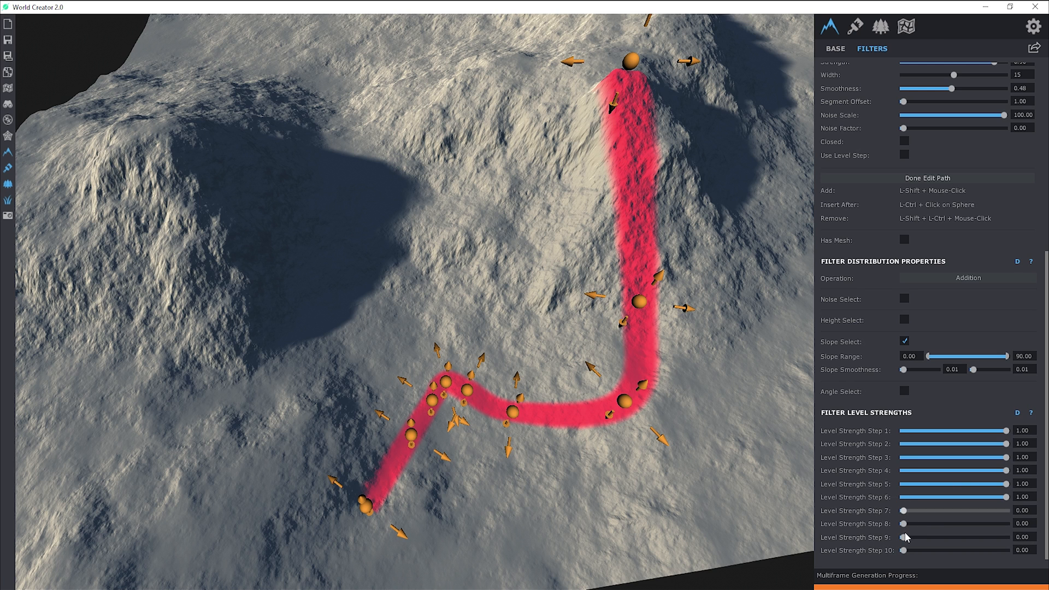
pyautogui.moveTo(1006, 497); pyautogui.dragTo(1002, 498)
pyautogui.moveTo(903, 511)
pyautogui.mouseDown()
pyautogui.moveTo(992, 511)
pyautogui.moveTo(982, 524)
pyautogui.mouseUp()
pyautogui.click(972, 550)
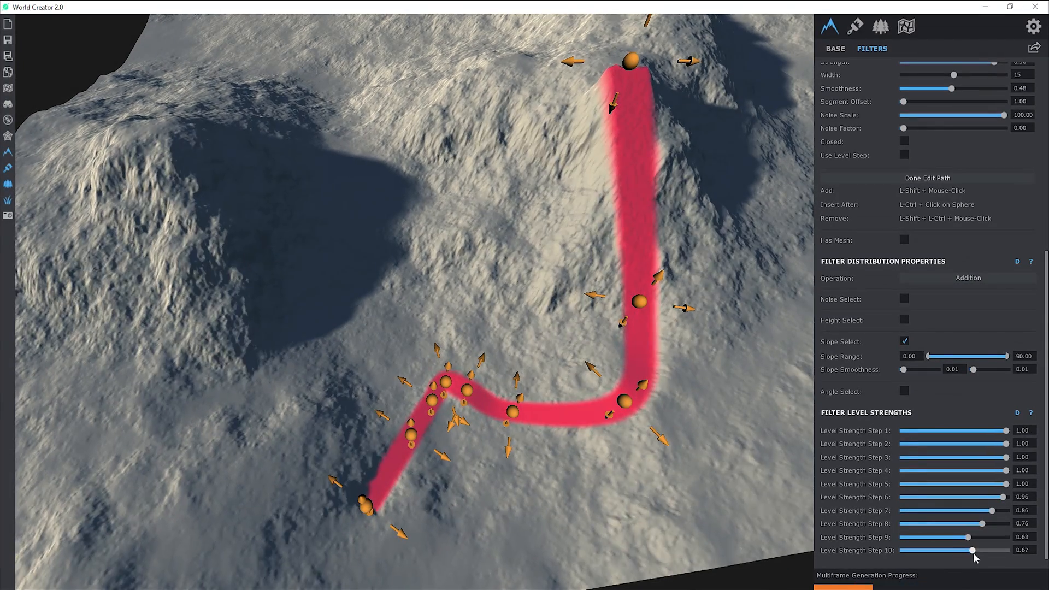
pyautogui.click(976, 538)
pyautogui.click(979, 550)
pyautogui.click(977, 551)
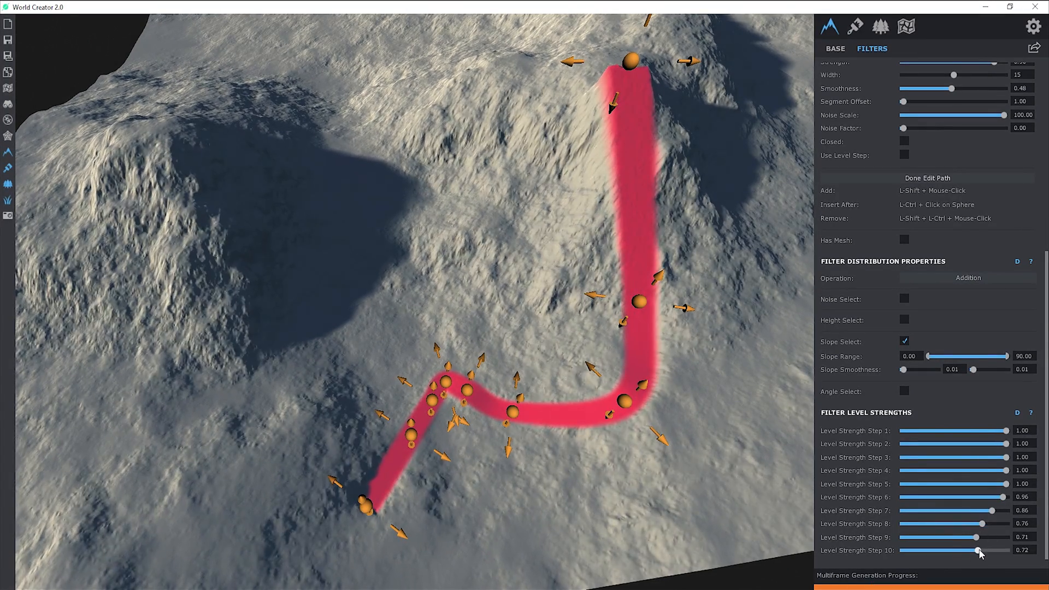
pyautogui.click(1001, 484)
pyautogui.click(1000, 498)
pyautogui.click(1004, 484)
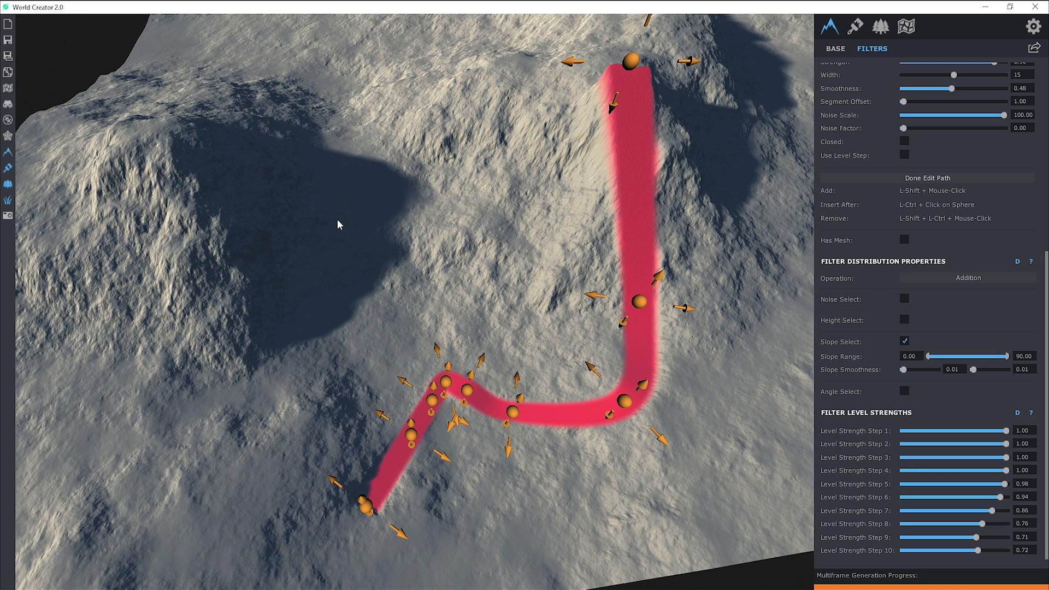
# Try the path's Has Mesh option, turn it off again, and finish editing the path.
pyautogui.scroll(4, 890, 446)
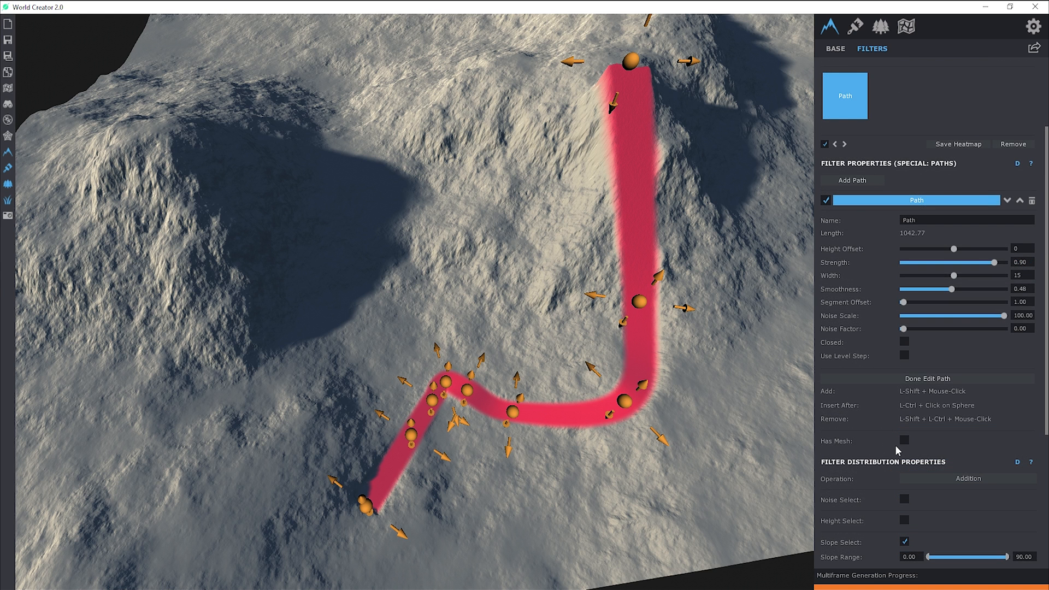
pyautogui.click(904, 440)
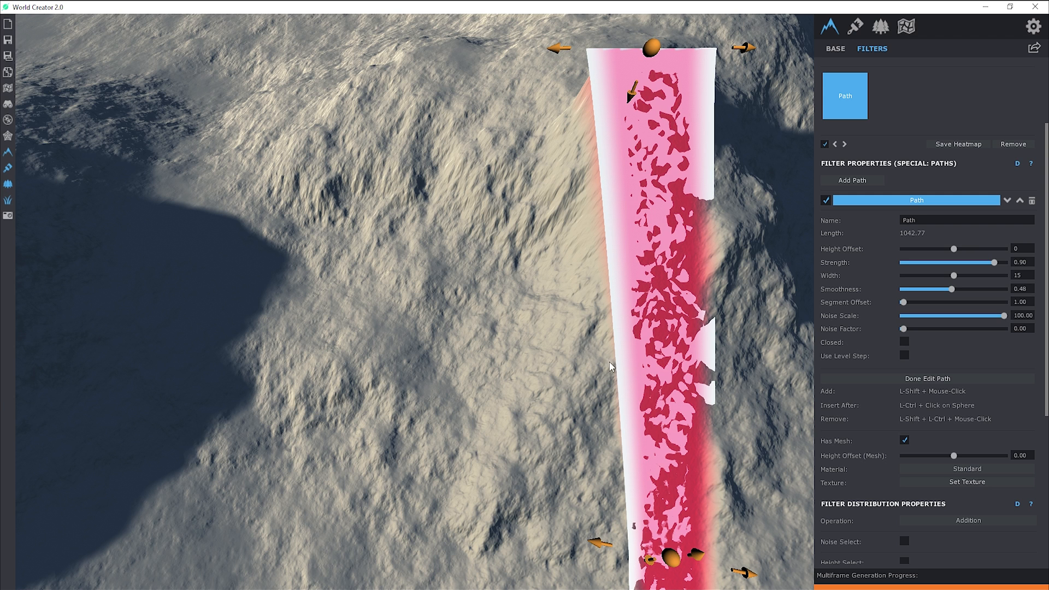
pyautogui.click(904, 441)
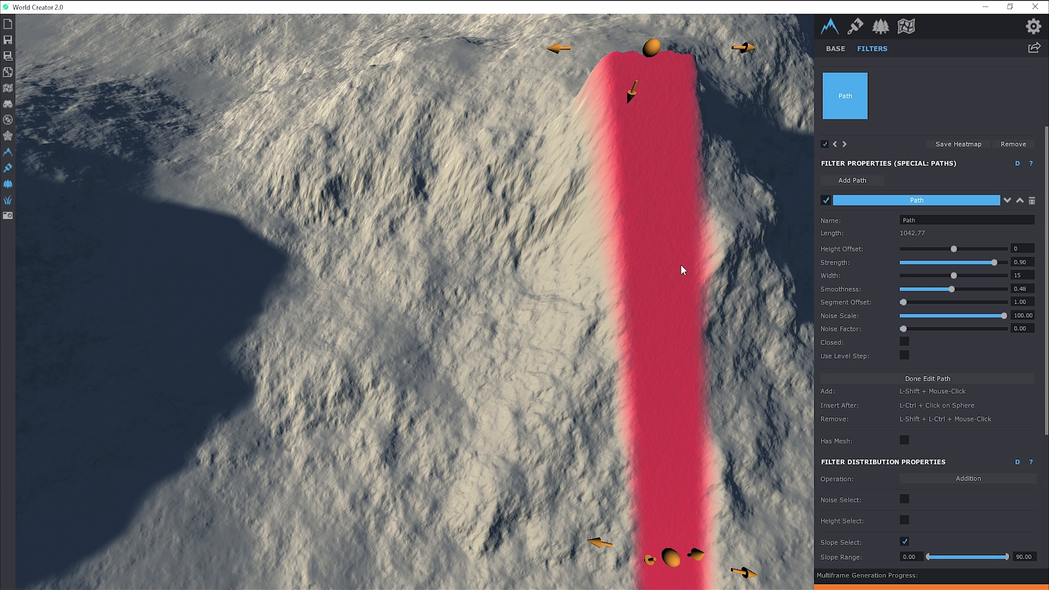
pyautogui.click(952, 381)
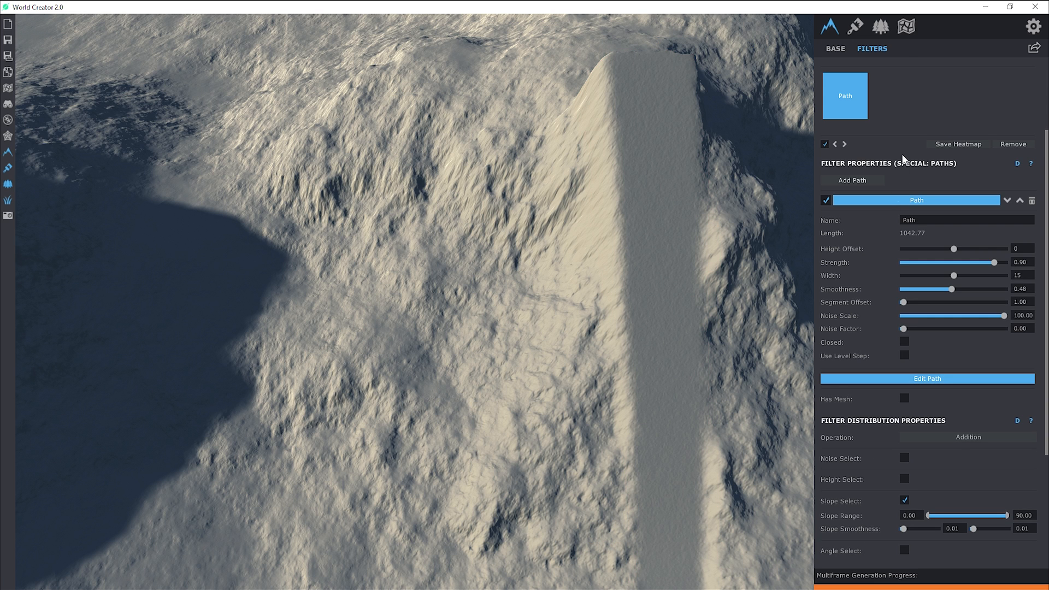
# Add a new area layer and fit it to the terrain size.
pyautogui.click(905, 28)
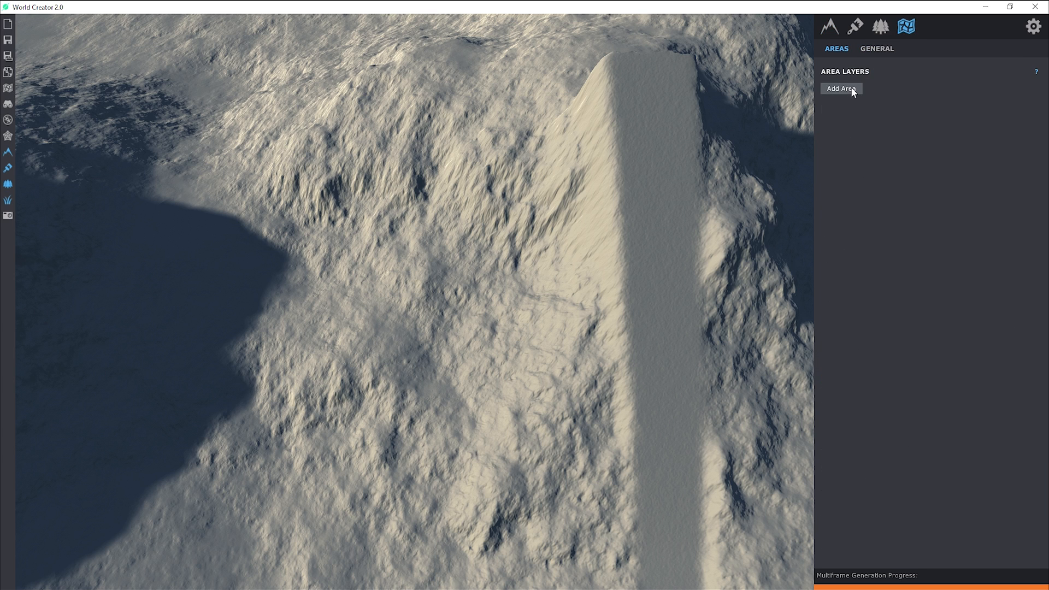
pyautogui.click(851, 88)
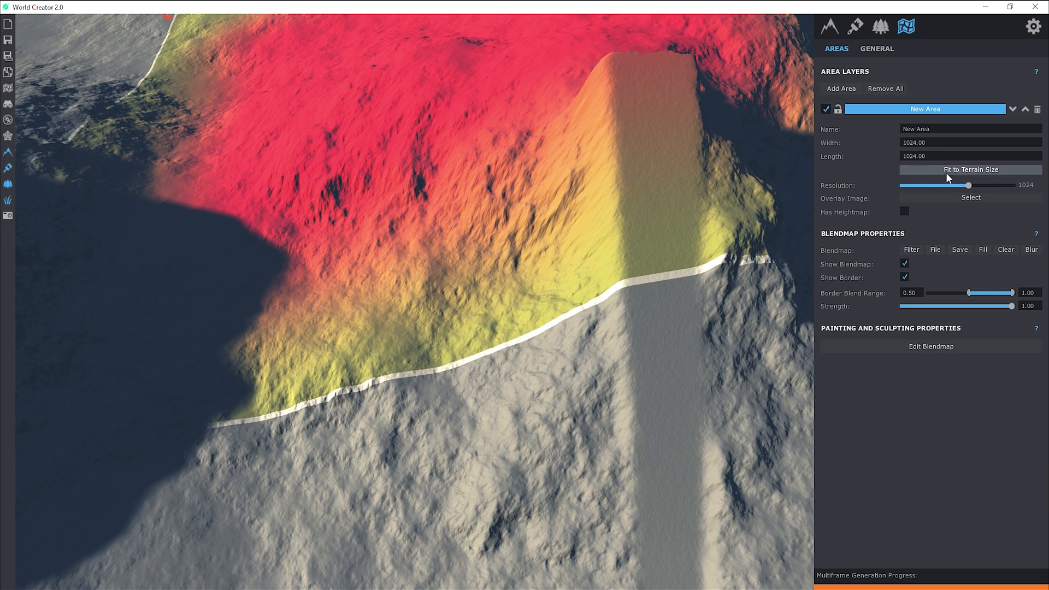
pyautogui.click(939, 170)
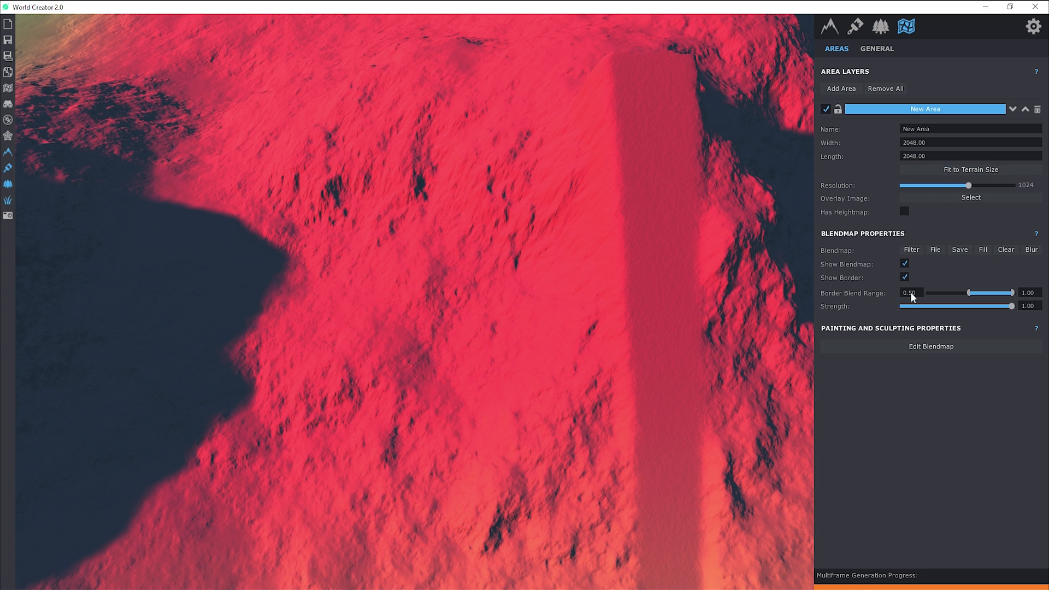
# Generate the area's blendmap from the Path filter and set the start of the border blend range to 1.00.
pyautogui.click(912, 250)
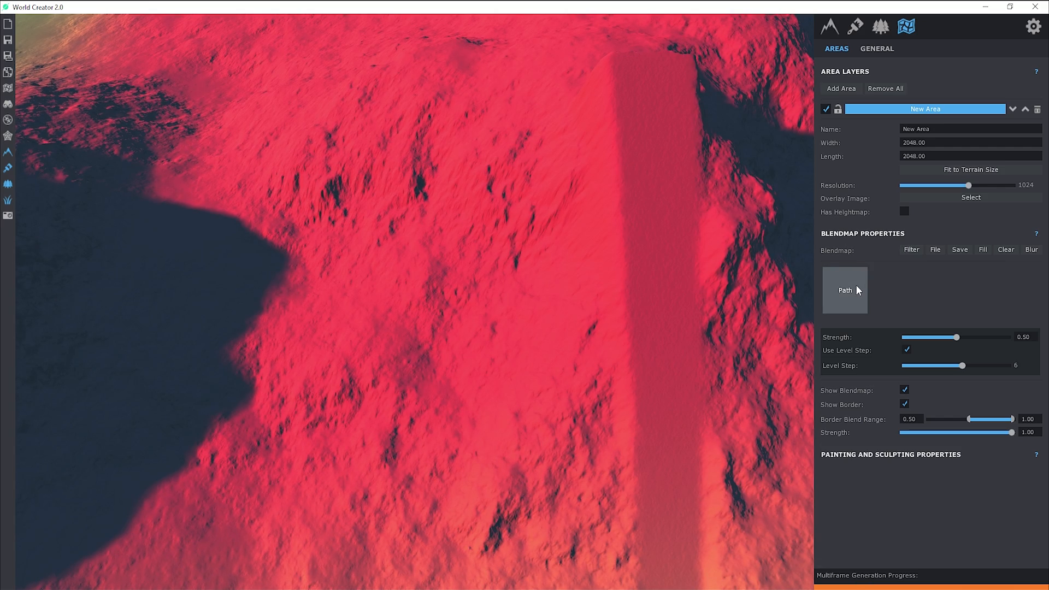
pyautogui.click(856, 284)
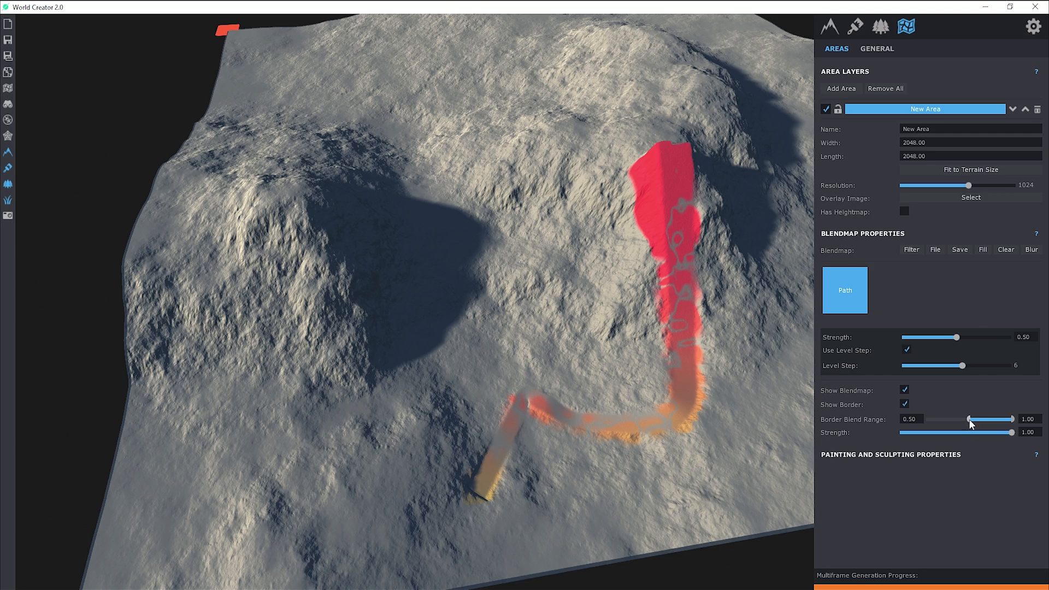
pyautogui.moveTo(969, 420); pyautogui.dragTo(1011, 419)
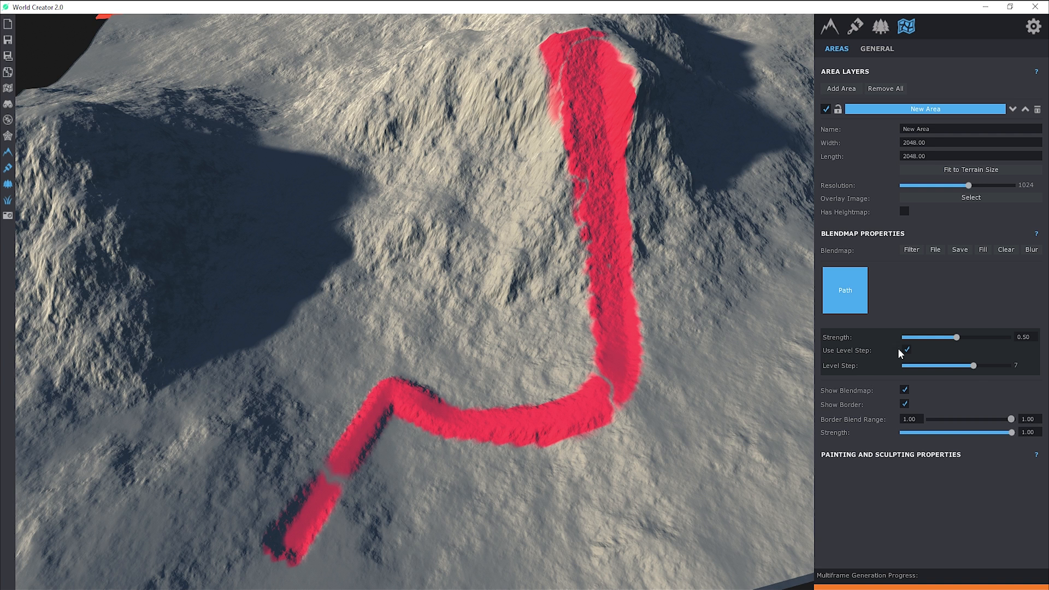
# Return to the terrain's Path filter settings at the path editing and level step options.
pyautogui.click(829, 26)
pyautogui.click(931, 397)
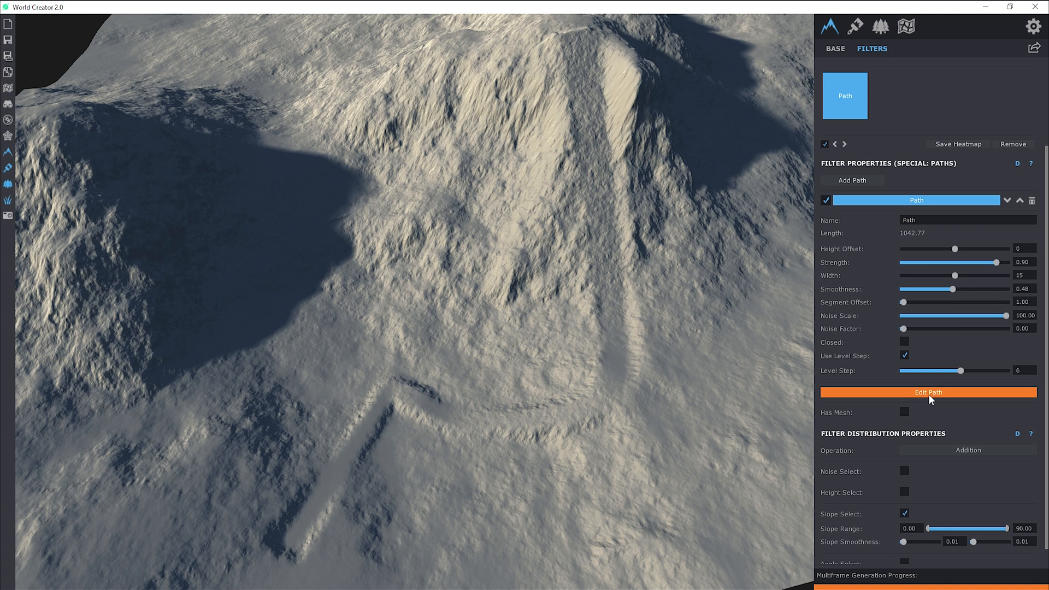
pyautogui.click(929, 394)
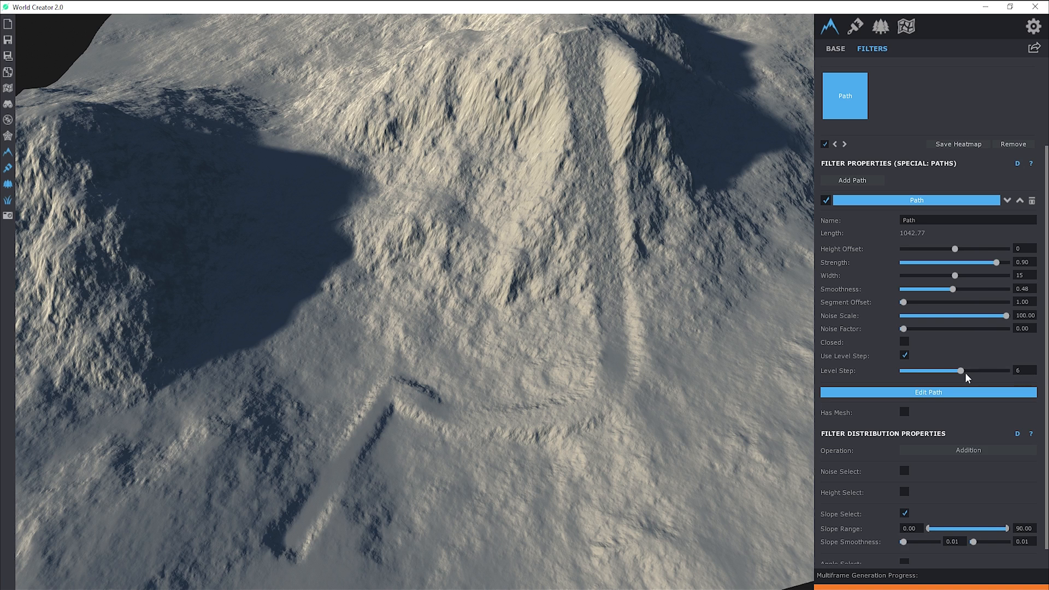
# Turn off the path's Use Level Step option and reopen the New Area layer to check its blendmap settings.
pyautogui.click(905, 356)
pyautogui.scroll(-5, 874, 419)
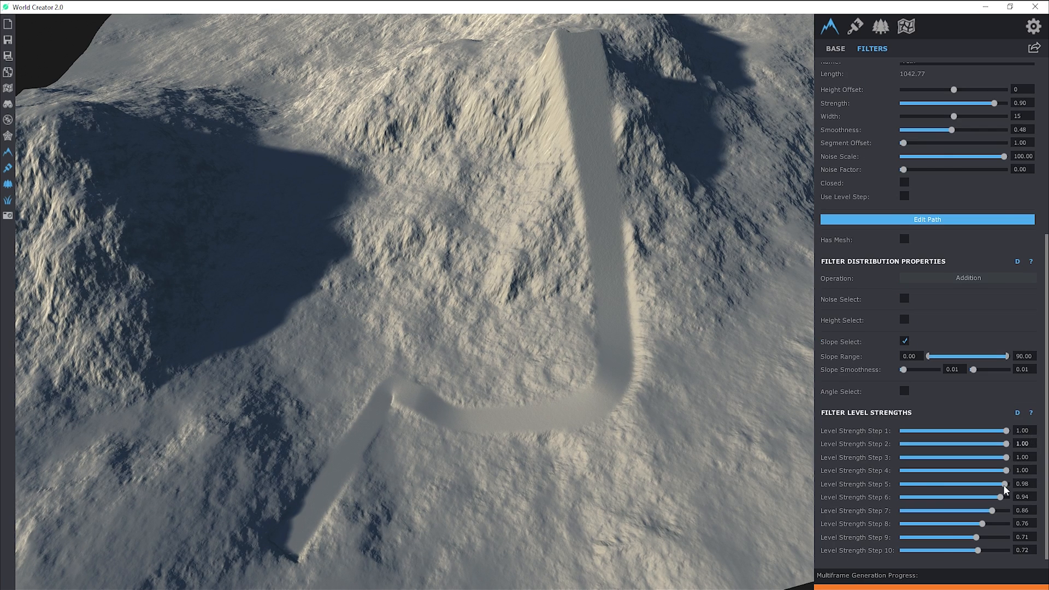
pyautogui.click(905, 27)
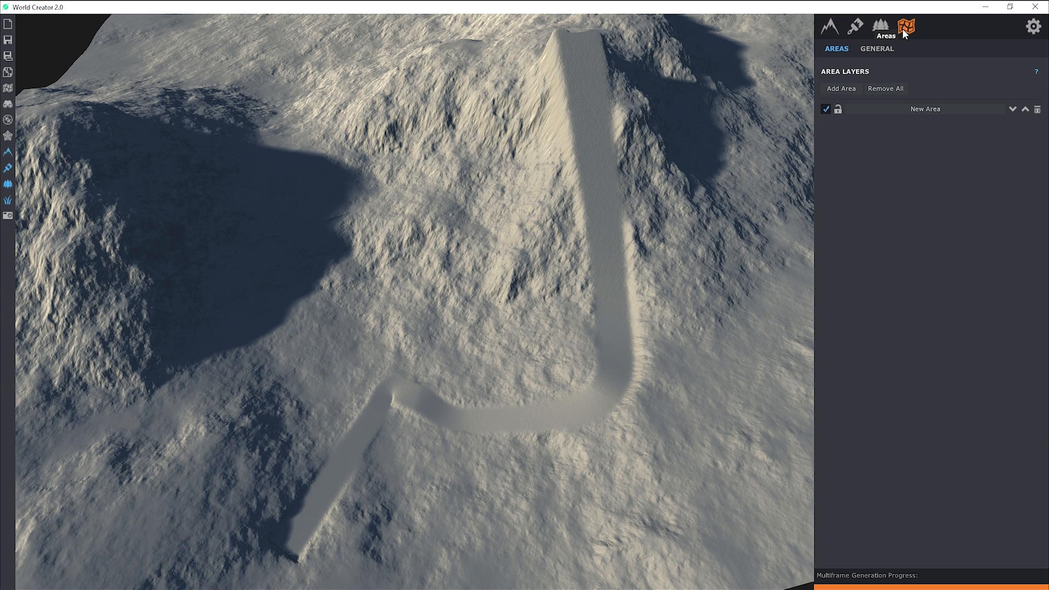
pyautogui.click(900, 109)
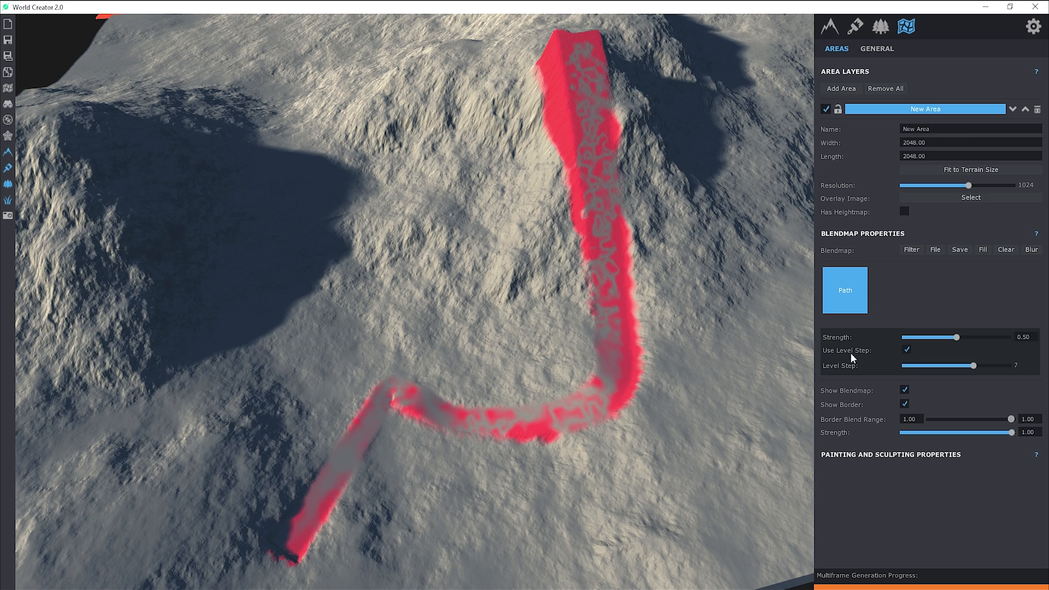
pyautogui.click(905, 350)
# Add a new texture layer and give it the ground_grass1 ground texture.
pyautogui.click(857, 28)
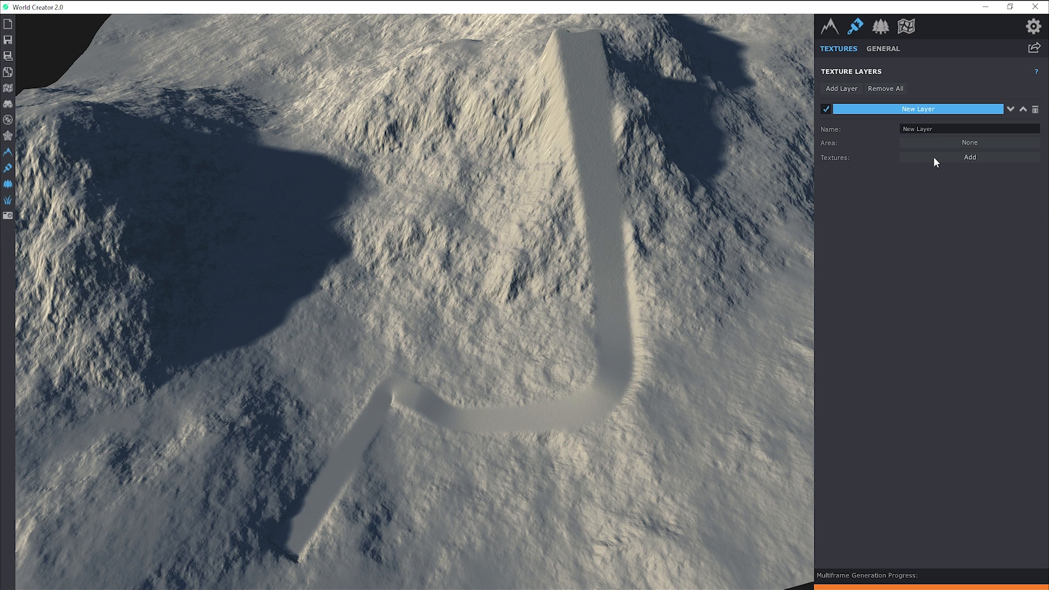
pyautogui.click(934, 157)
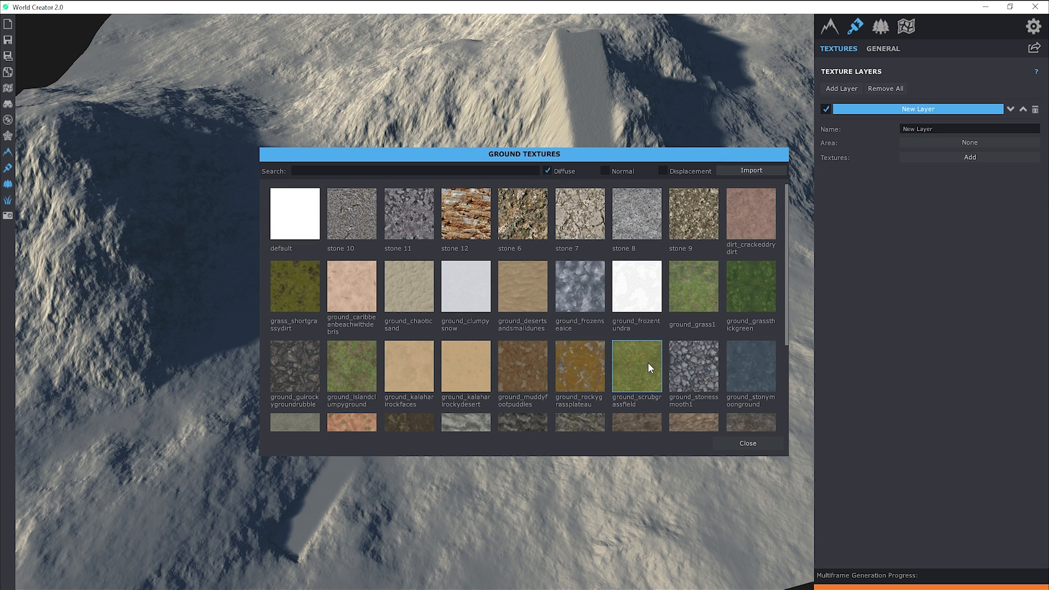
pyautogui.click(685, 297)
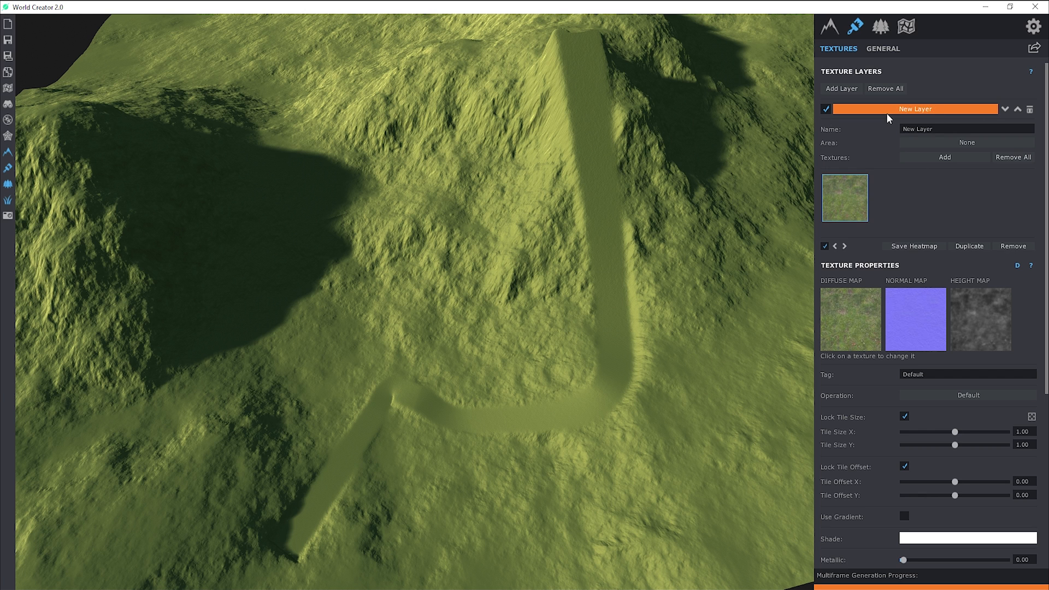
# Add a second texture layer with the dirt_crackeddrydirt texture and restrict it to the area New Area.
pyautogui.click(849, 88)
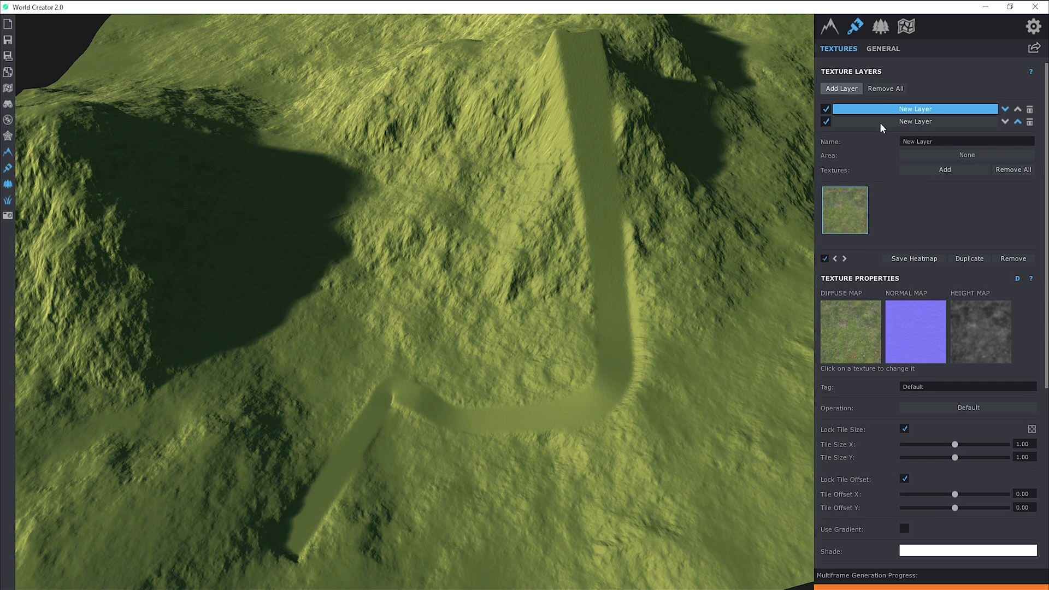
pyautogui.click(920, 122)
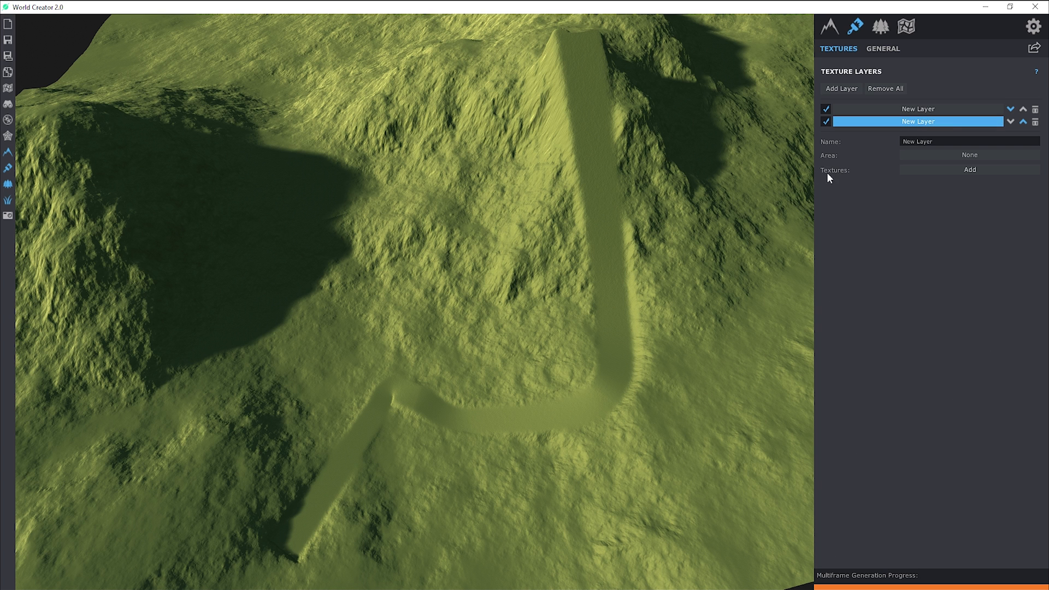
pyautogui.click(942, 170)
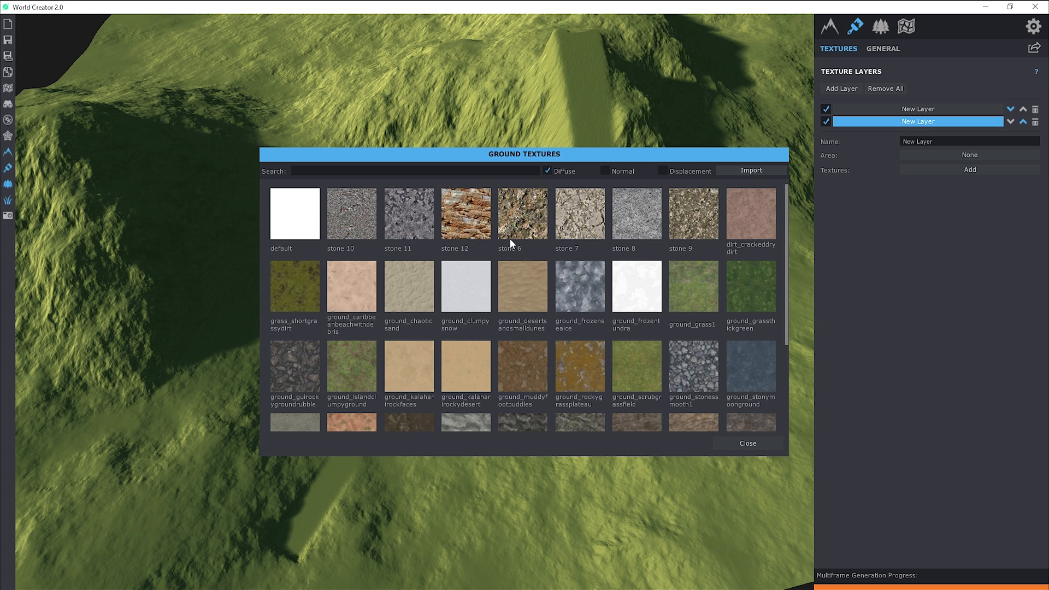
pyautogui.scroll(-1, 457, 353)
pyautogui.scroll(2, 455, 352)
pyautogui.click(751, 214)
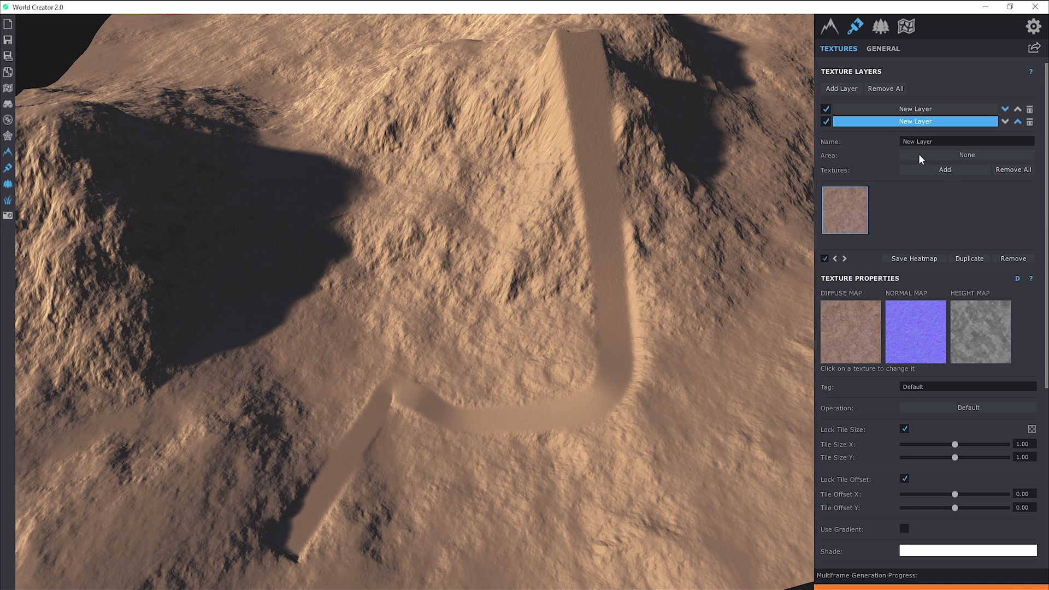
pyautogui.click(941, 153)
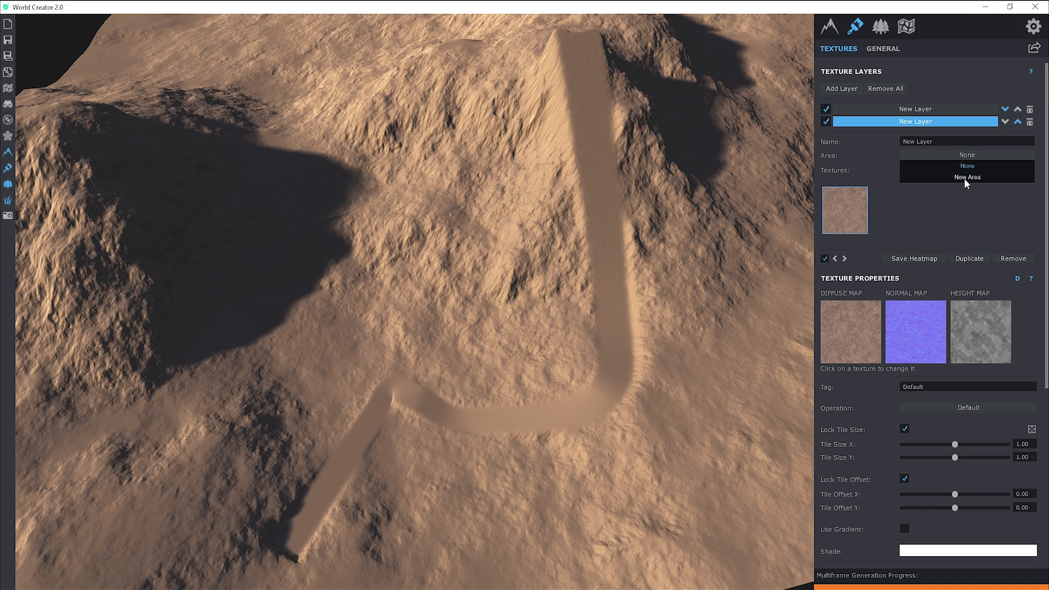
pyautogui.click(964, 178)
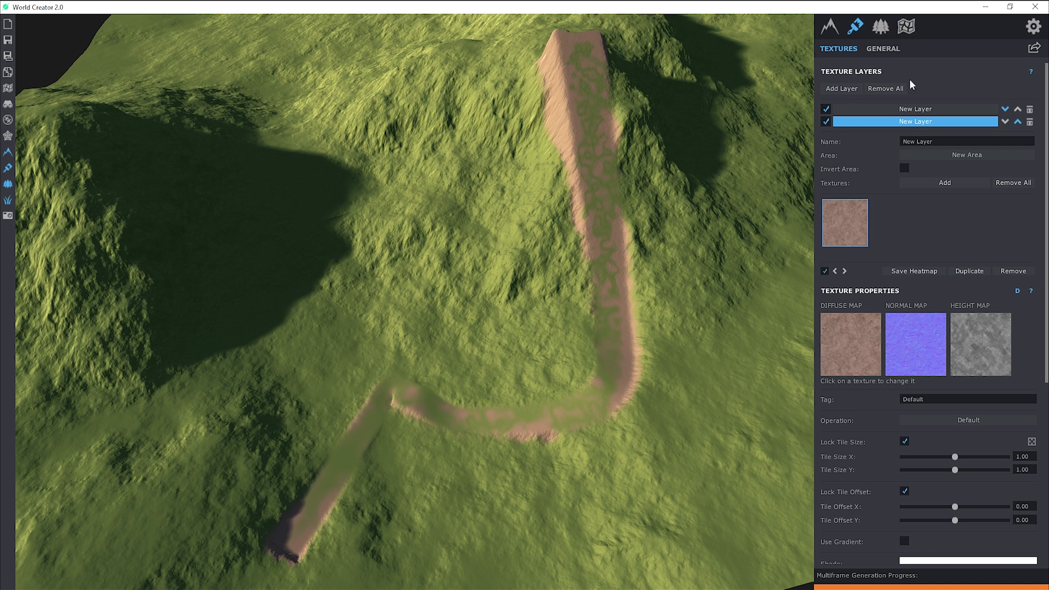
# Compare the New Area blendmap and the textured terrain with the path's own shape in path editing.
pyautogui.click(906, 27)
pyautogui.click(914, 109)
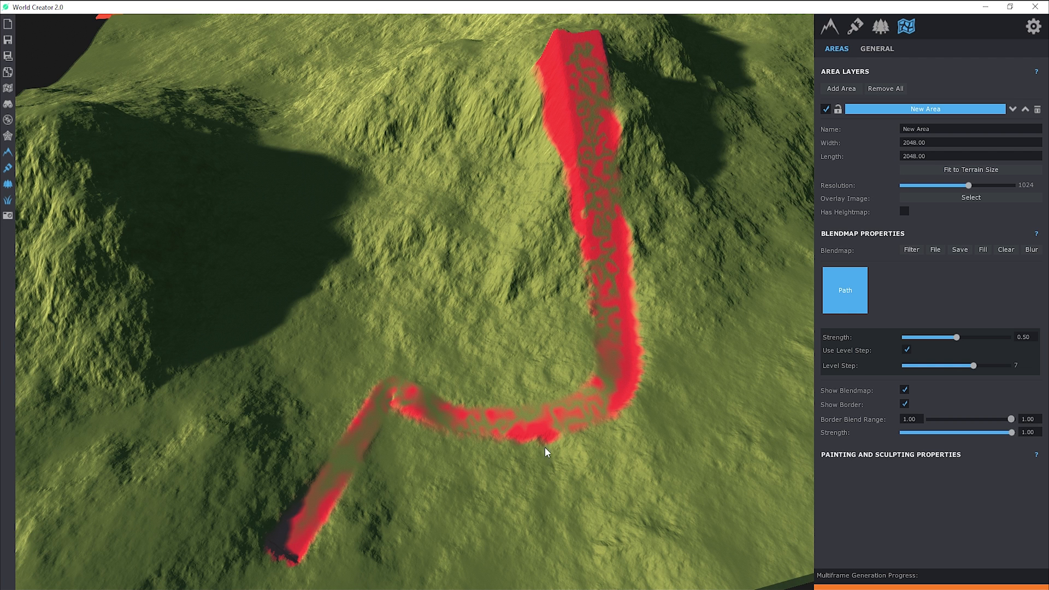
pyautogui.click(856, 27)
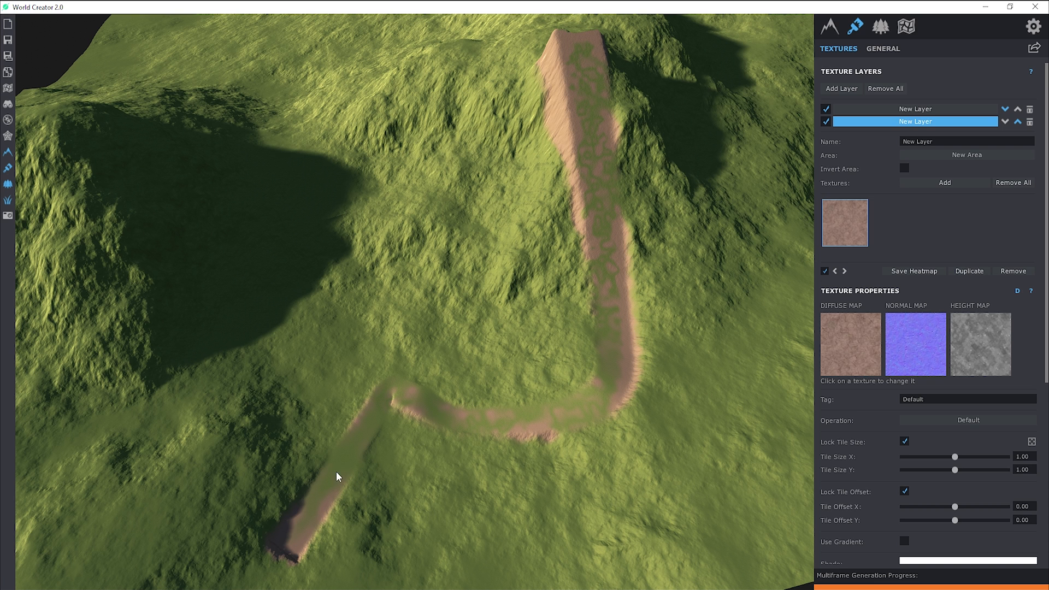
pyautogui.click(829, 27)
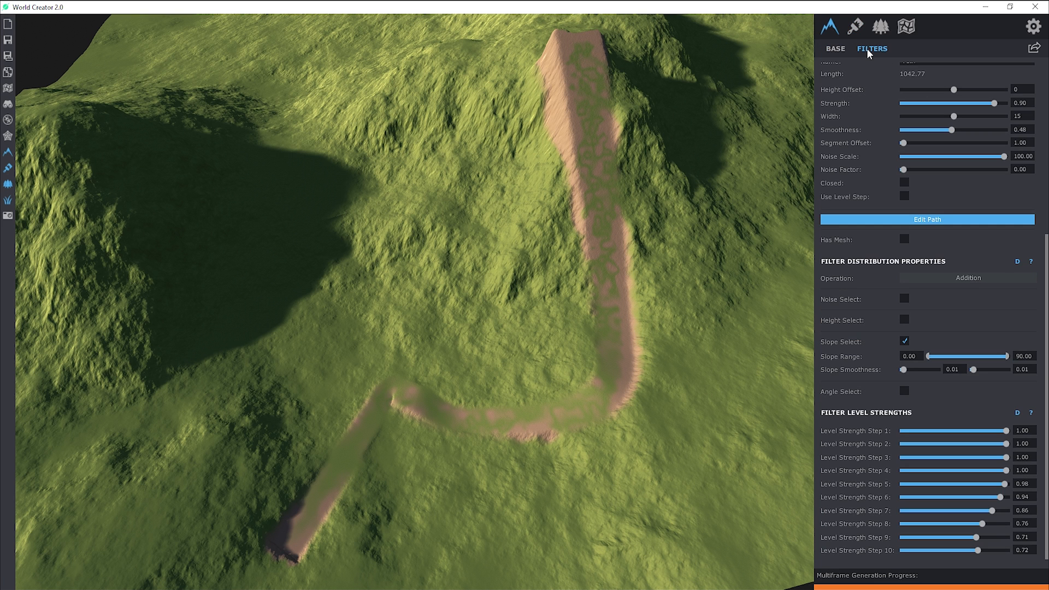
pyautogui.click(930, 219)
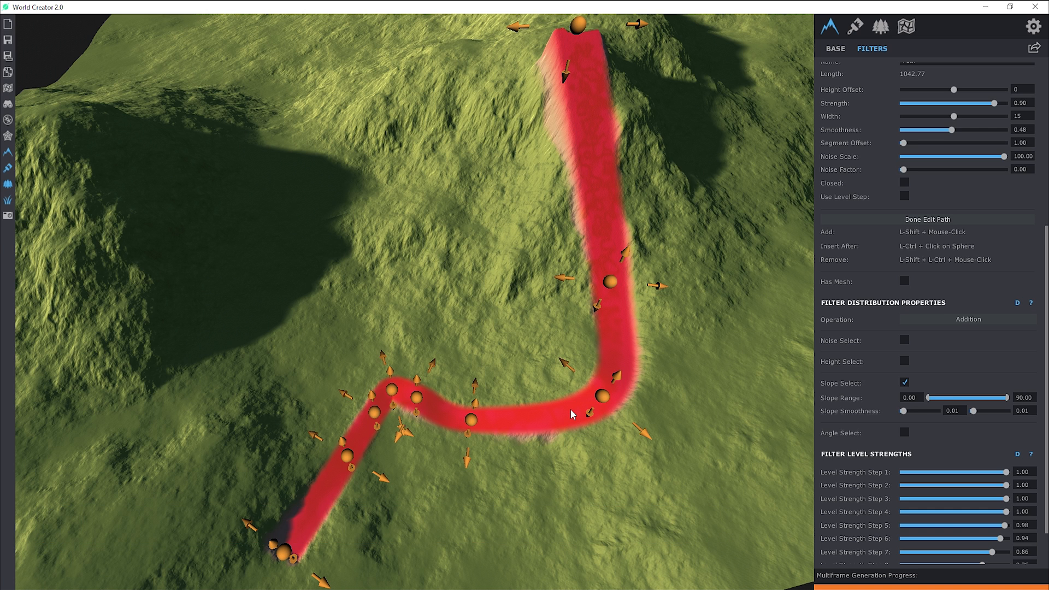
# Reselect the New Area layer and close the Path filter settings of its blendmap.
pyautogui.click(906, 28)
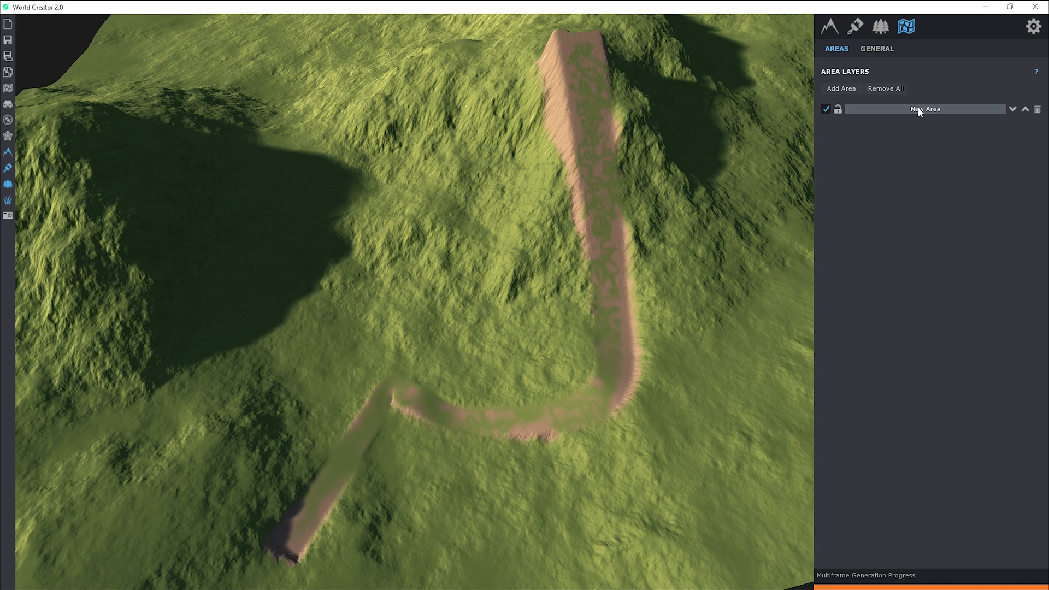
pyautogui.click(918, 109)
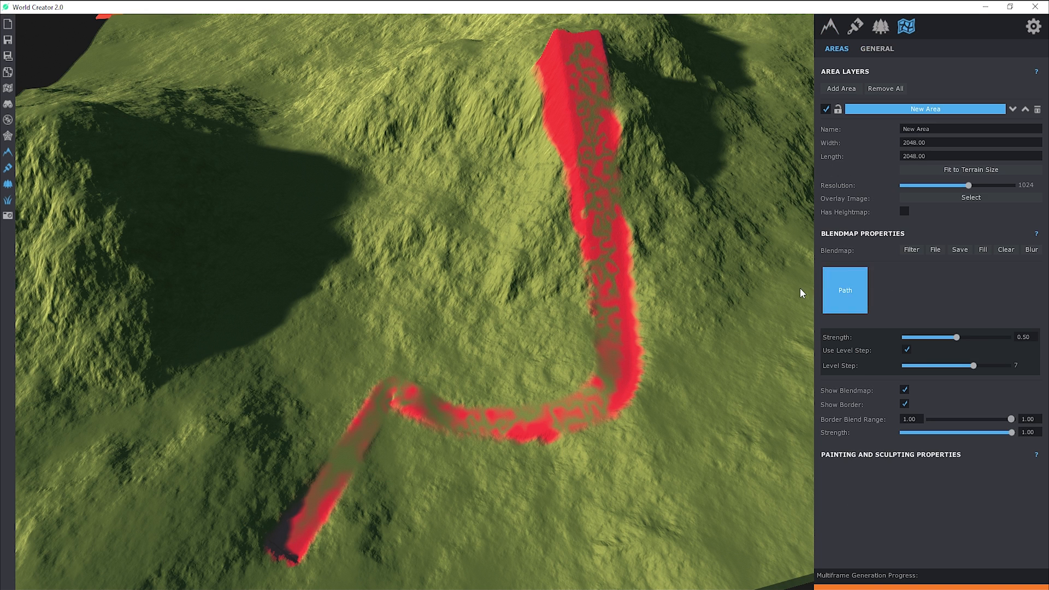
pyautogui.click(909, 251)
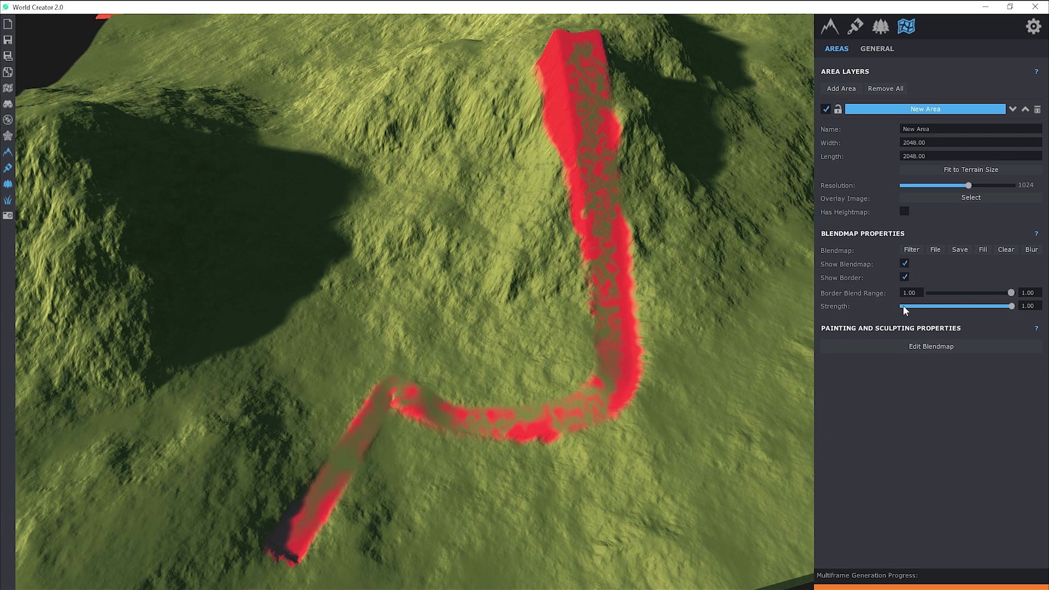
pyautogui.click(911, 251)
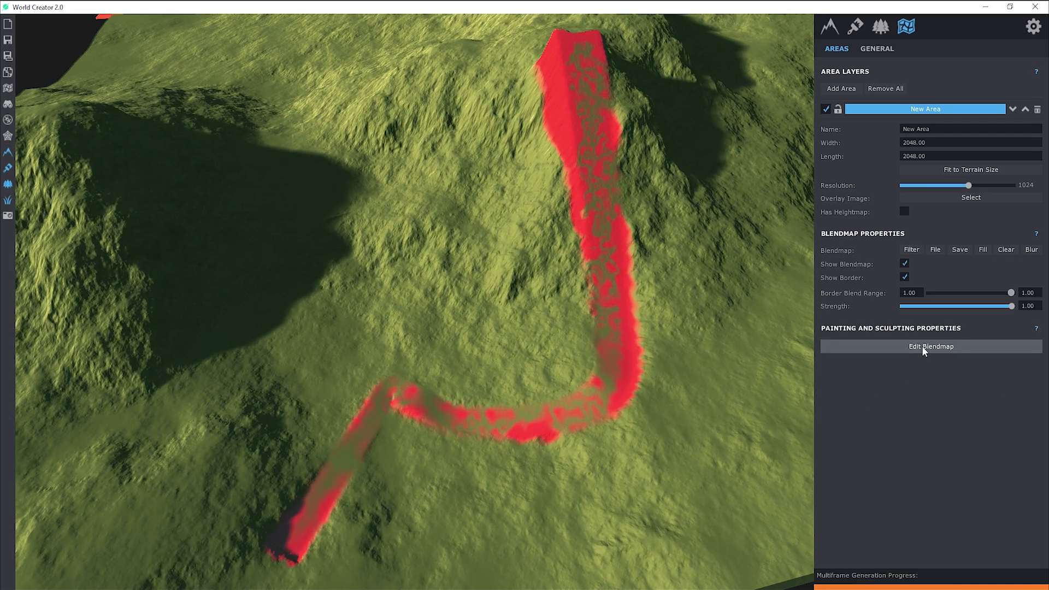
# Edit the area's blendmap with the solid round brush at size 40.83 and strength 0.63, painting over the gaps along the path's lower bend.
pyautogui.click(923, 346)
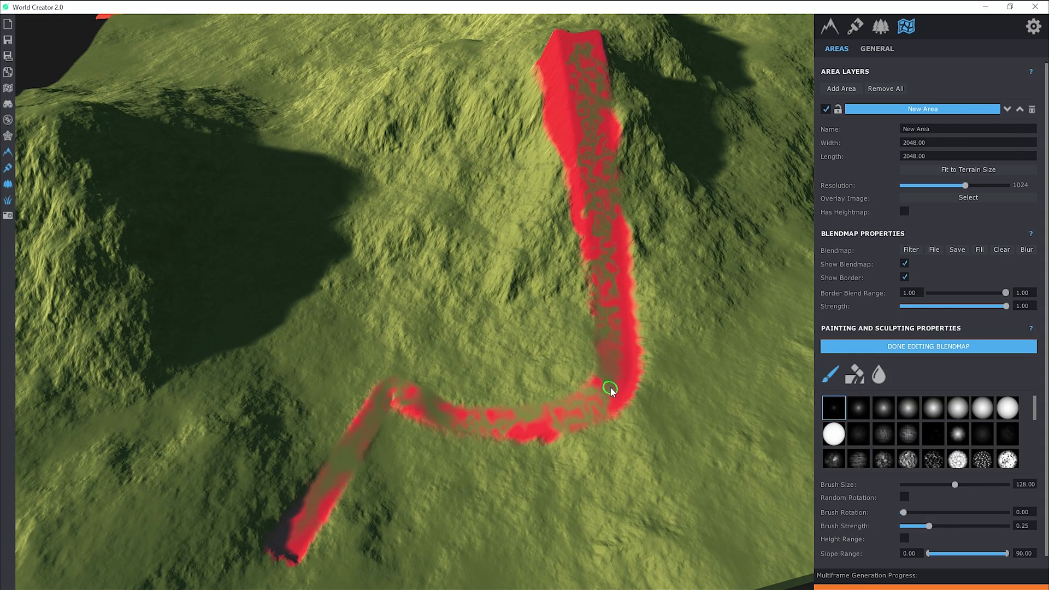
pyautogui.click(833, 434)
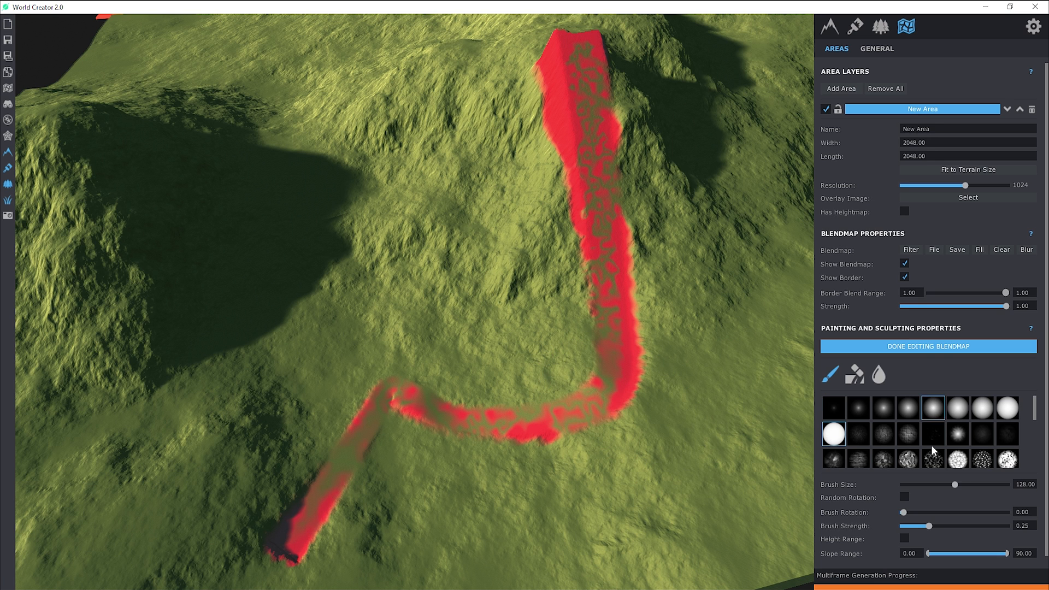
pyautogui.moveTo(932, 485)
pyautogui.mouseDown()
pyautogui.moveTo(713, 482)
pyautogui.moveTo(688, 454)
pyautogui.mouseUp()
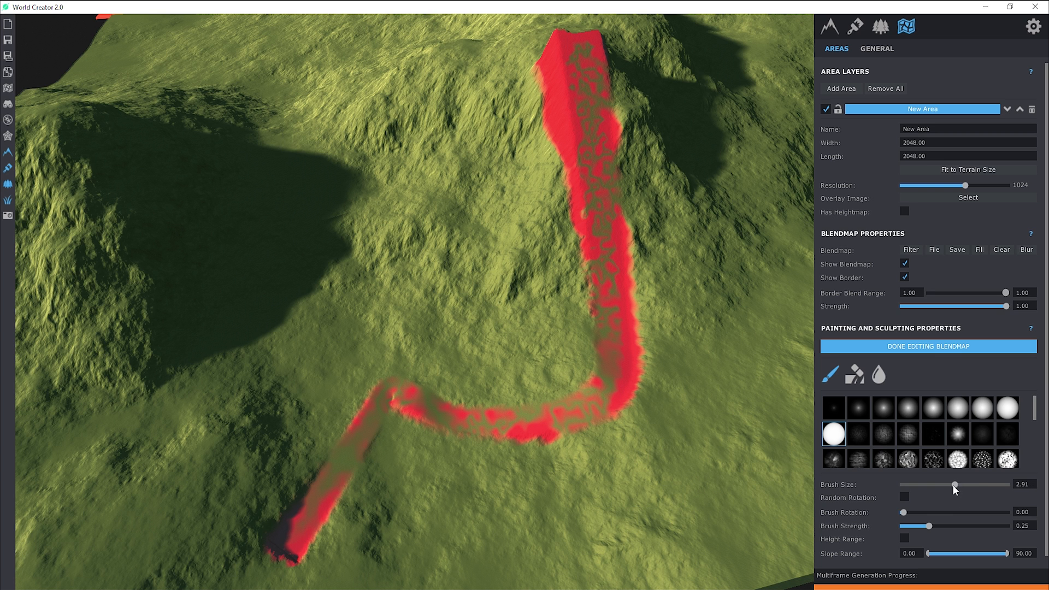
pyautogui.moveTo(1019, 486); pyautogui.dragTo(1028, 485)
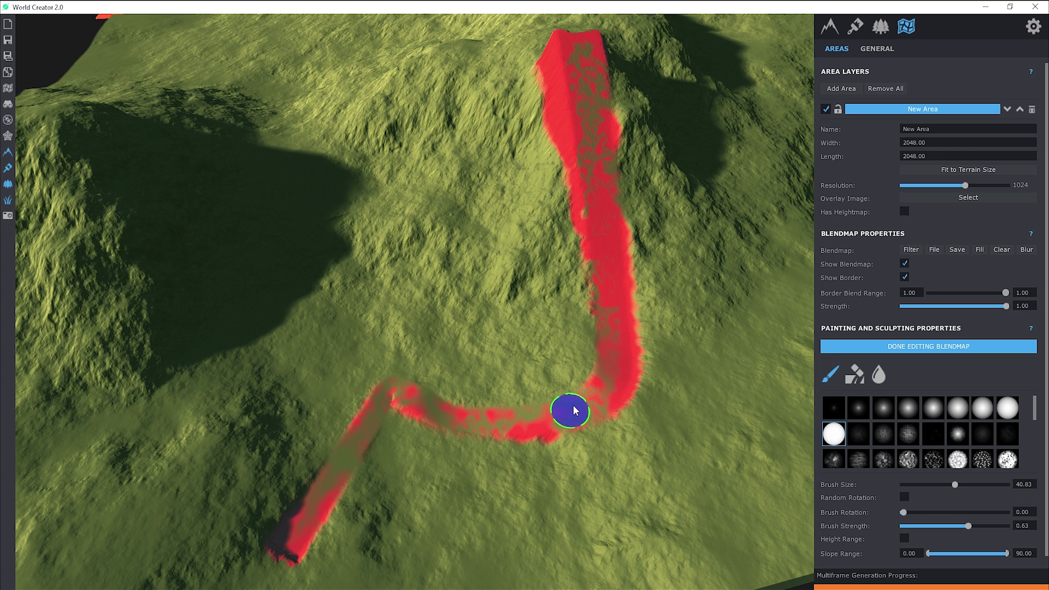
pyautogui.moveTo(574, 407)
pyautogui.mouseDown()
pyautogui.moveTo(602, 379)
pyautogui.moveTo(606, 328)
pyautogui.moveTo(574, 415)
pyautogui.moveTo(469, 429)
pyautogui.moveTo(576, 410)
pyautogui.moveTo(459, 415)
pyautogui.mouseUp()
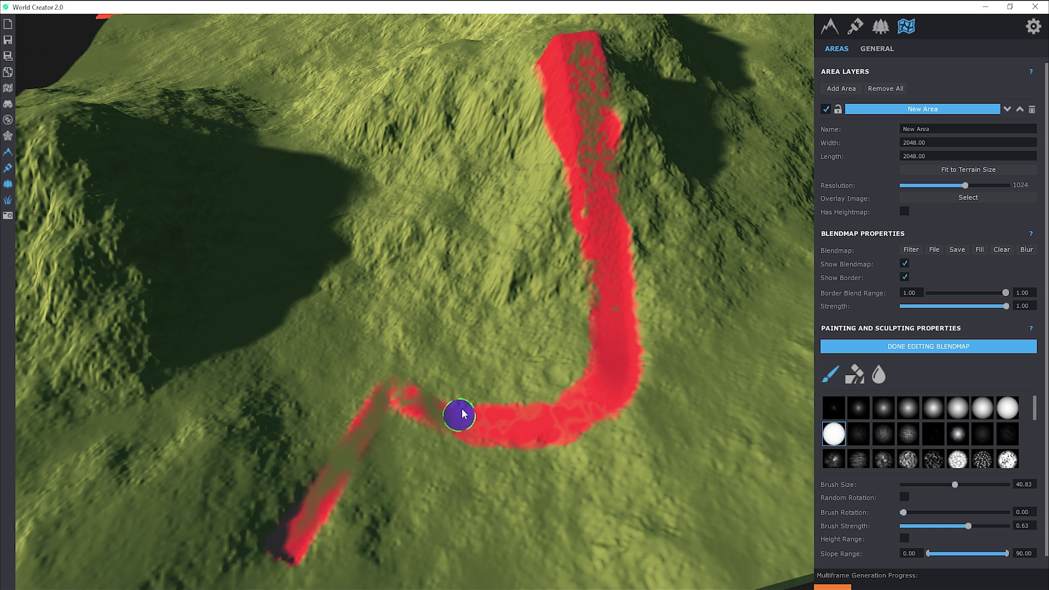
# Review the Path Test filter layer's path properties, distribution properties and level strengths.
pyautogui.click(833, 28)
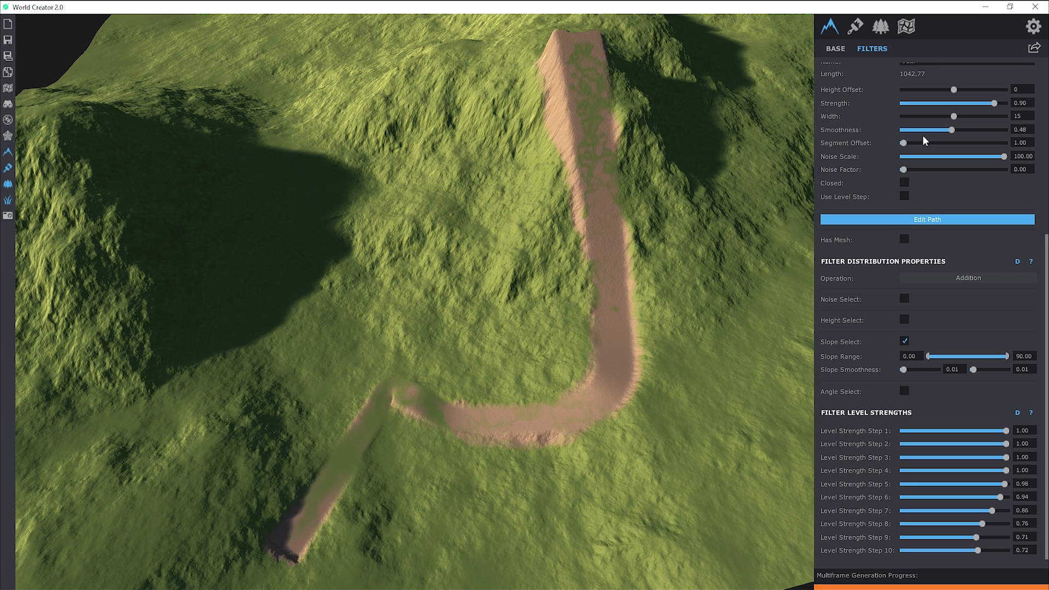
pyautogui.scroll(5, 923, 136)
pyautogui.click(826, 109)
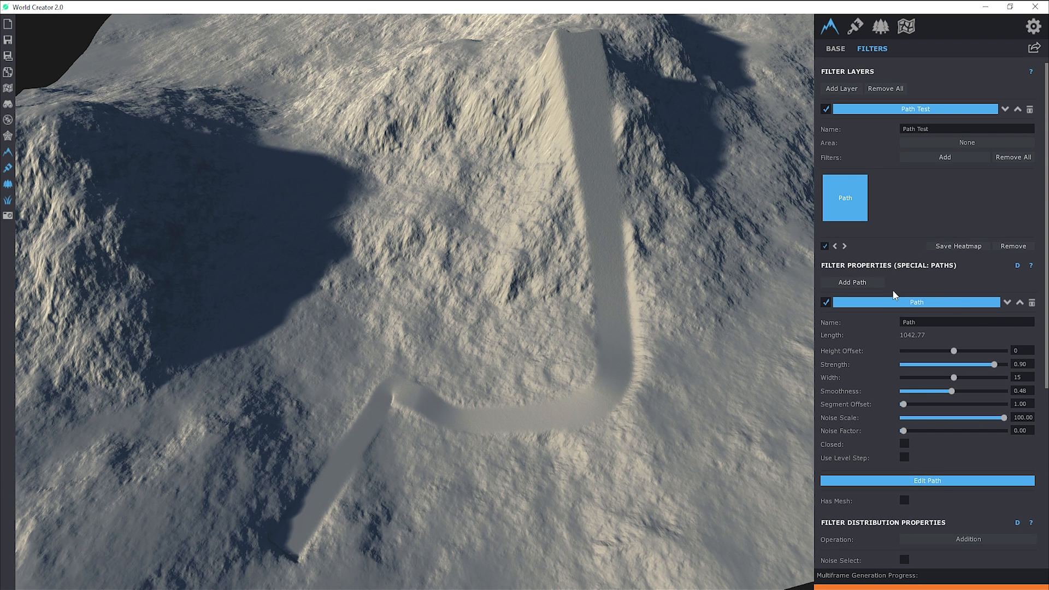
pyautogui.scroll(-5, 899, 310)
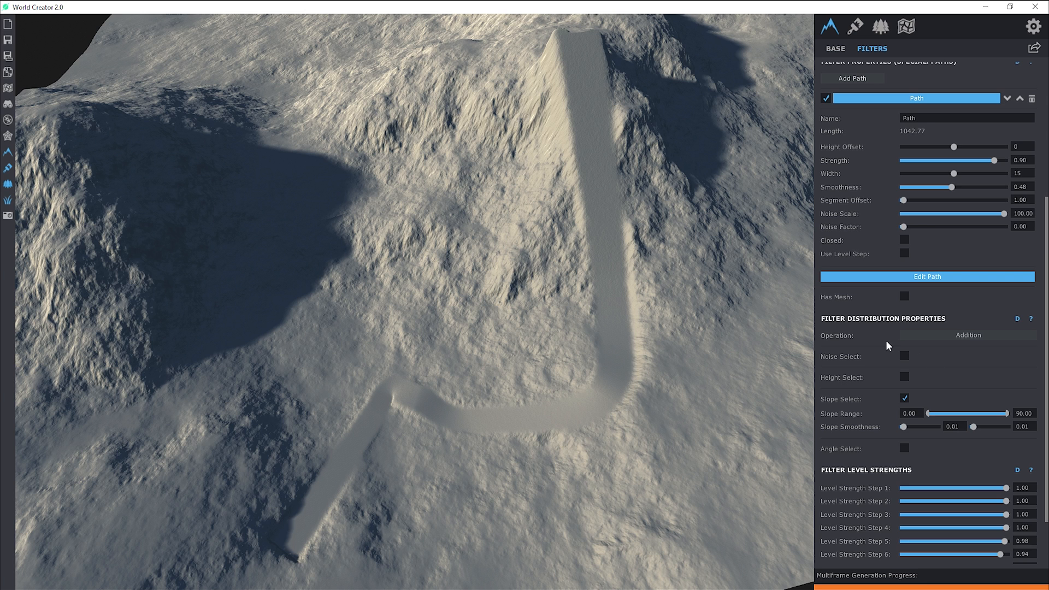
pyautogui.scroll(4, 920, 362)
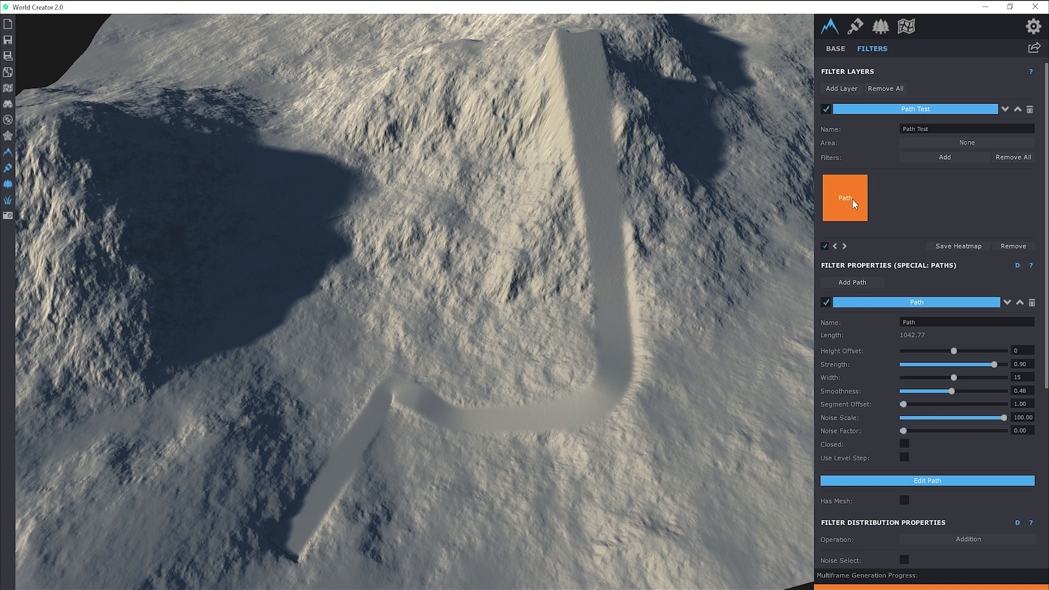
pyautogui.scroll(-5, 839, 206)
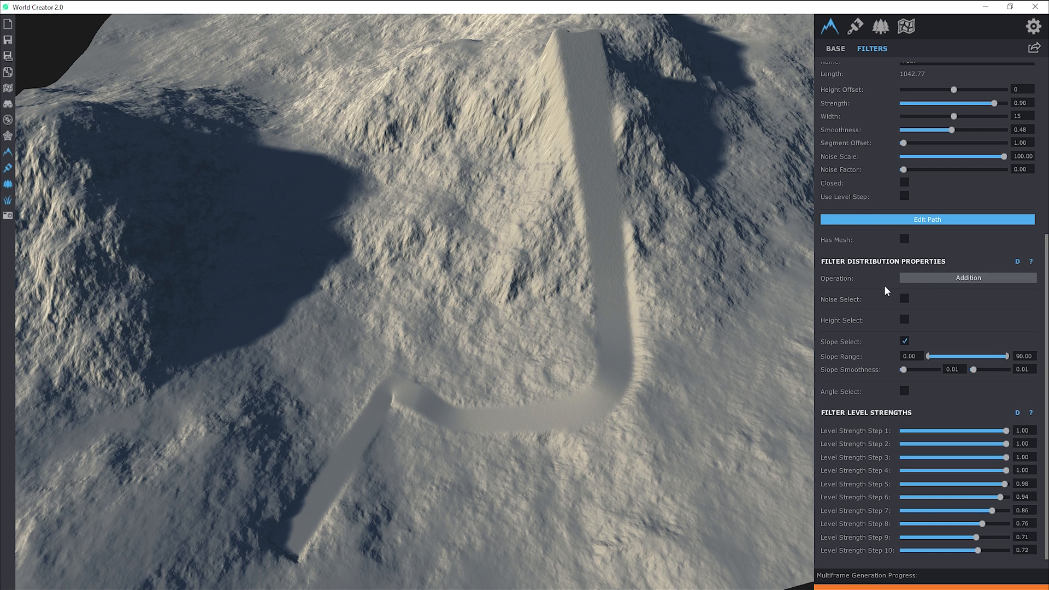
pyautogui.scroll(5, 884, 286)
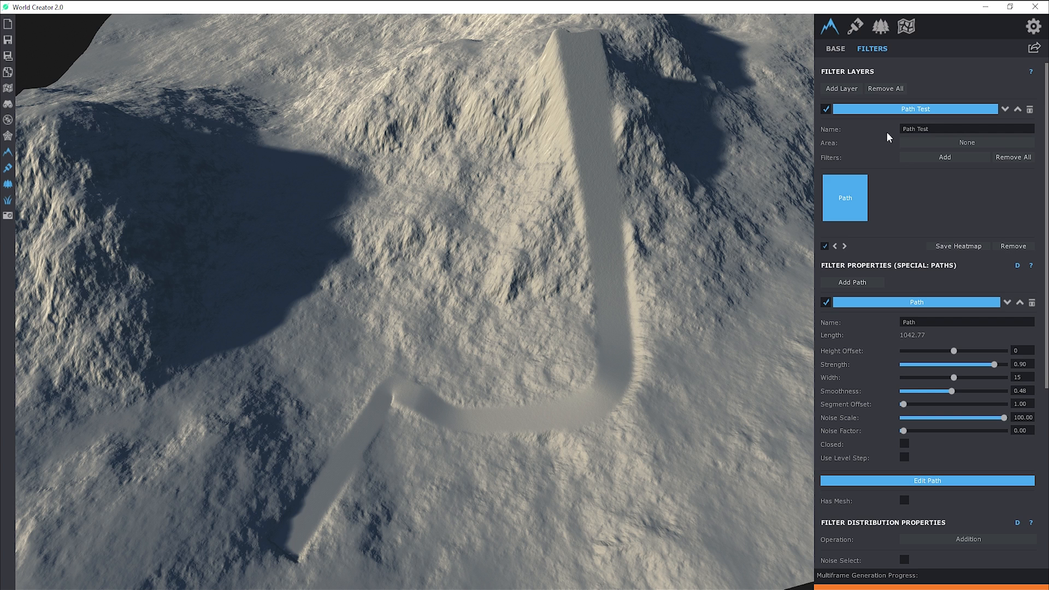
# Disable the Path Test filter layer and add a Shape filter from the Design category to a new filter layer.
pyautogui.click(826, 109)
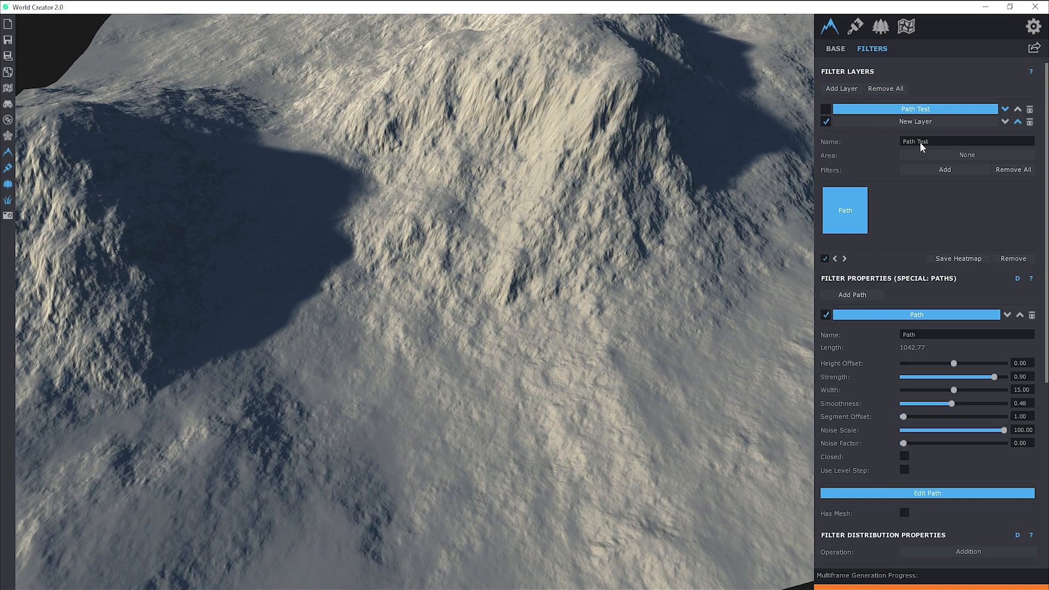
pyautogui.click(917, 120)
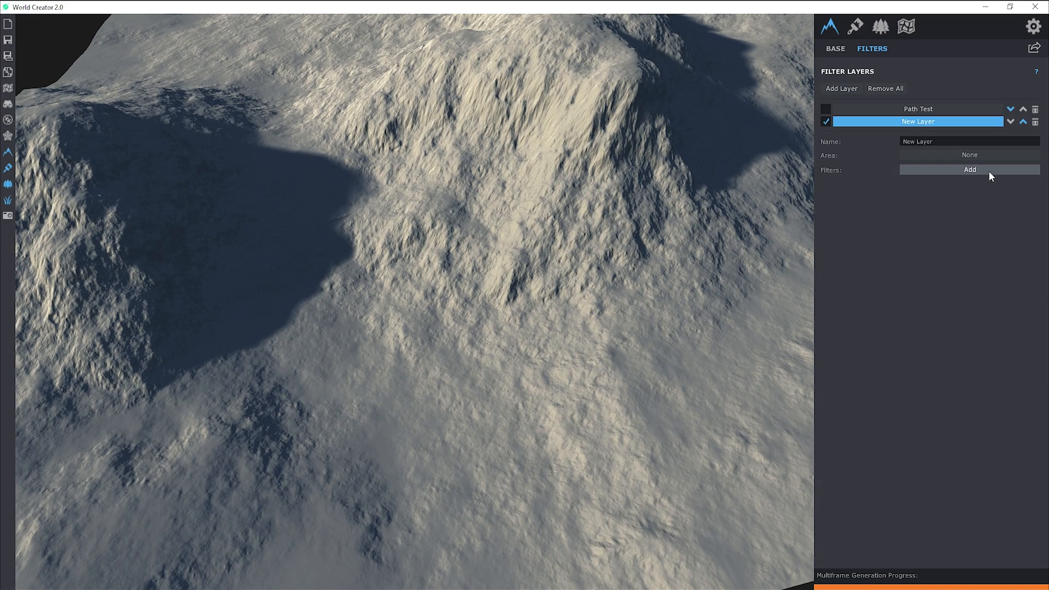
pyautogui.click(989, 170)
pyautogui.click(334, 212)
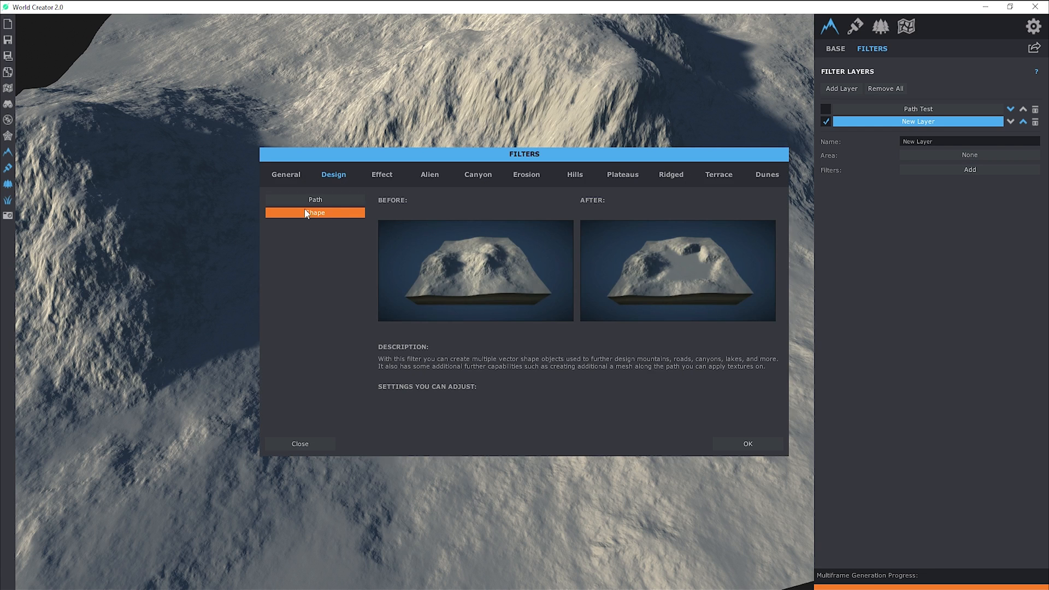
pyautogui.click(735, 442)
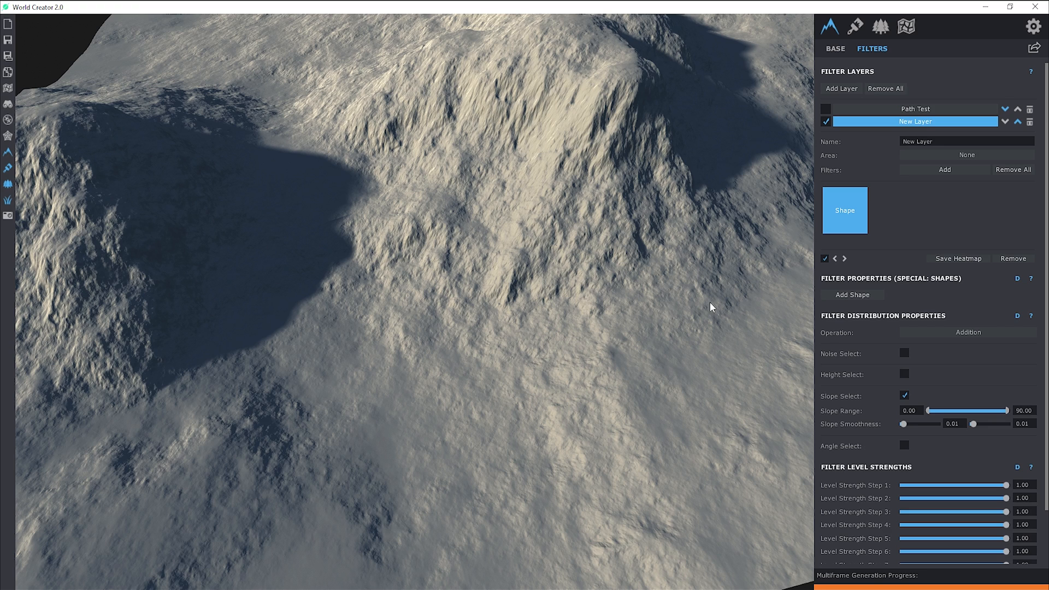
# Add a shape to the Shape filter, start editing it, and add nodes on its right, back and left edges.
pyautogui.click(850, 295)
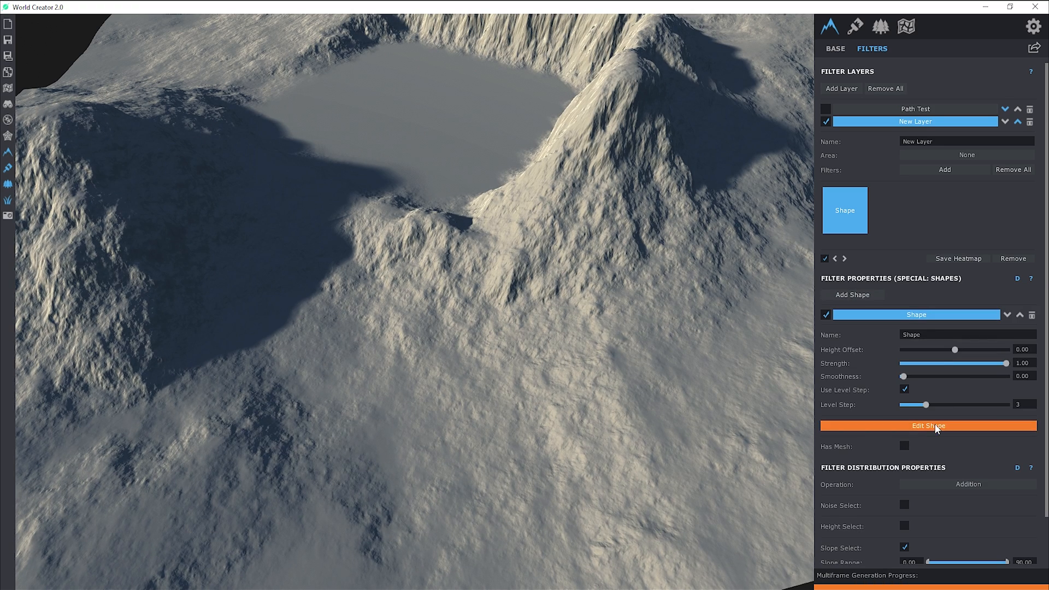
pyautogui.click(929, 425)
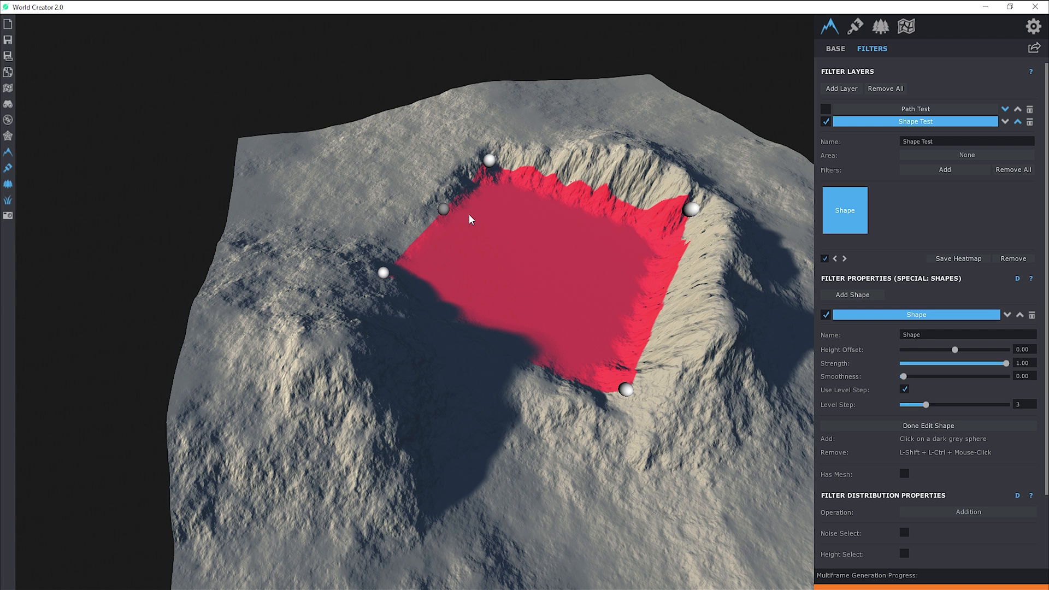
pyautogui.click(664, 287)
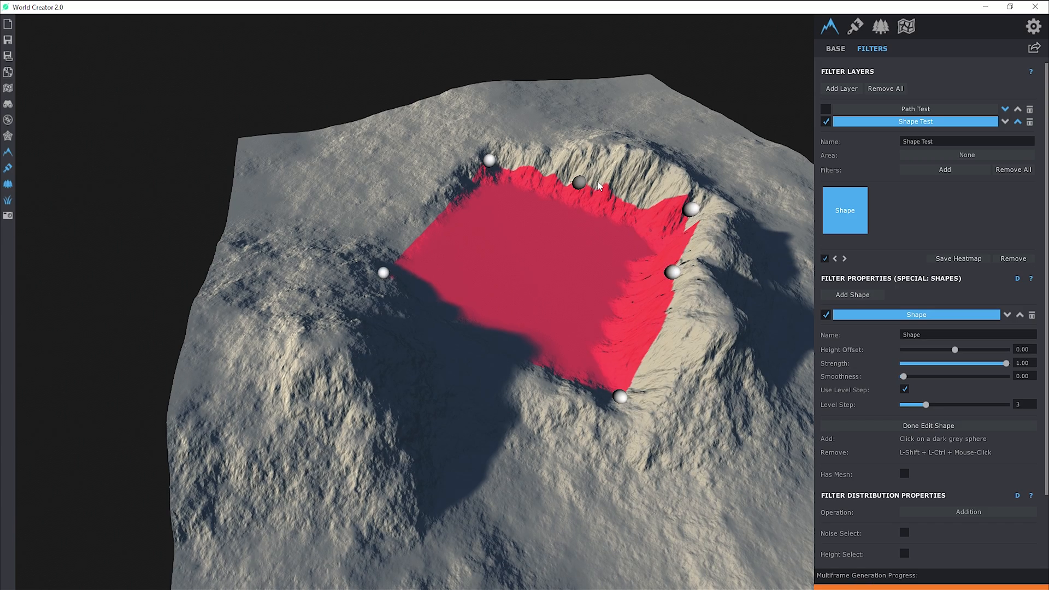
pyautogui.click(580, 183)
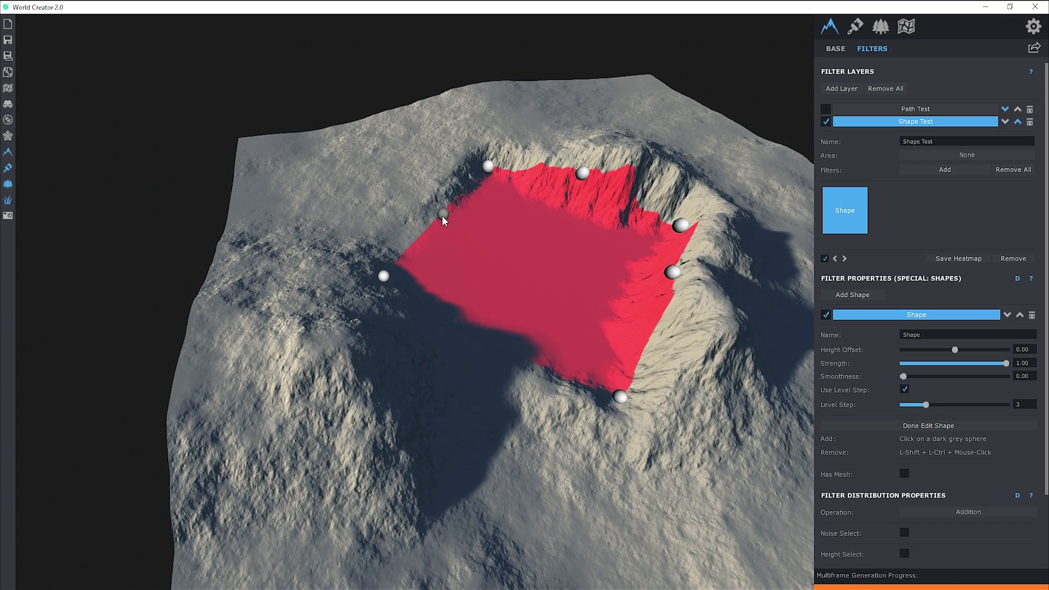
pyautogui.click(443, 214)
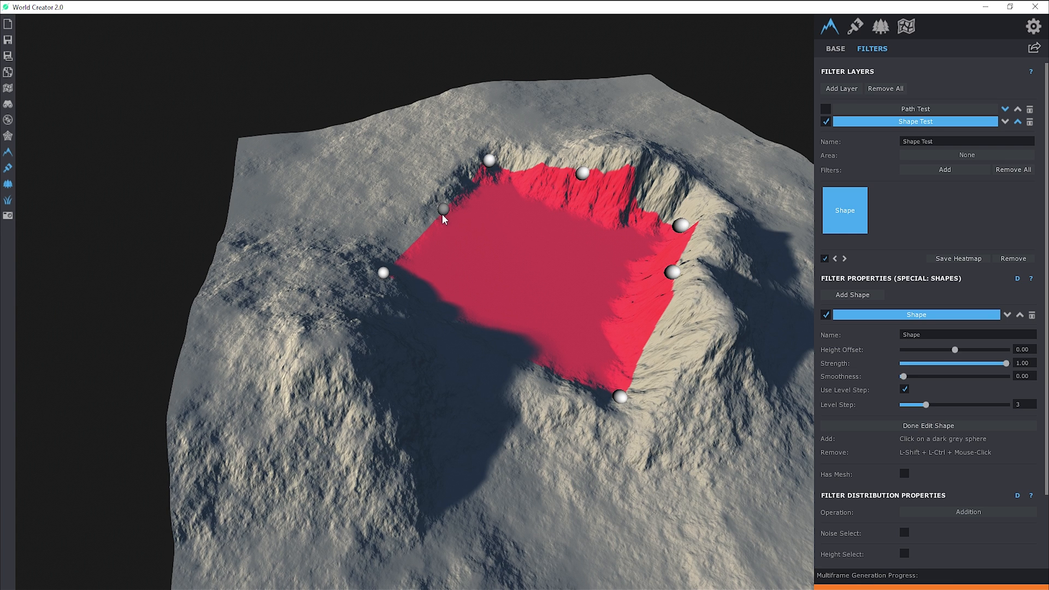
pyautogui.click(443, 212)
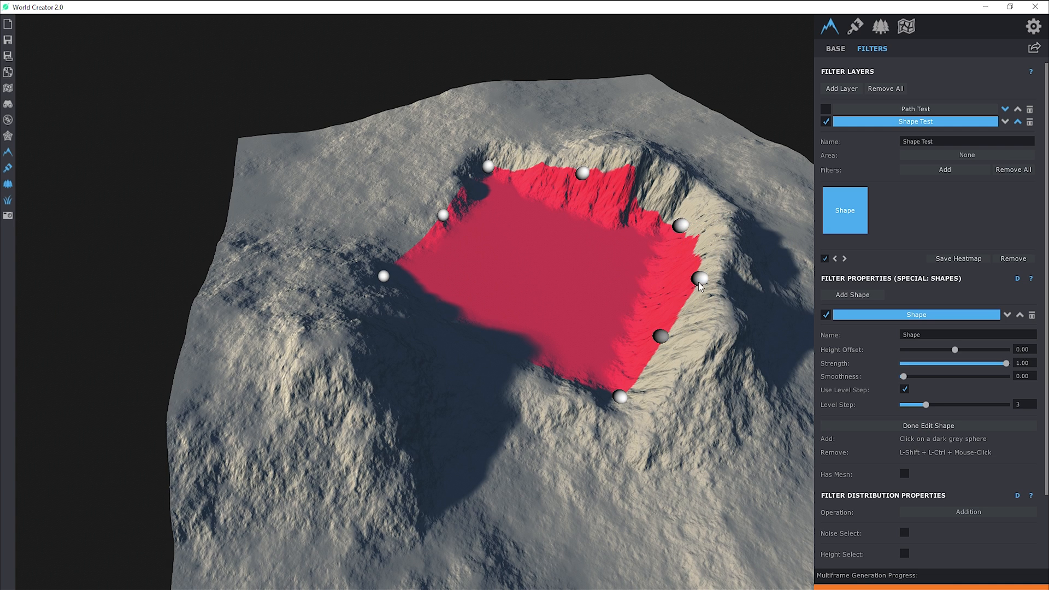
# Pull the right, back and left edge nodes outward, move the left corner node inward, and add a node between the two leftmost ones.
pyautogui.moveTo(700, 282); pyautogui.dragTo(812, 338)
pyautogui.moveTo(583, 173); pyautogui.dragTo(614, 136)
pyautogui.moveTo(443, 215); pyautogui.dragTo(389, 215)
pyautogui.moveTo(383, 278); pyautogui.dragTo(378, 313)
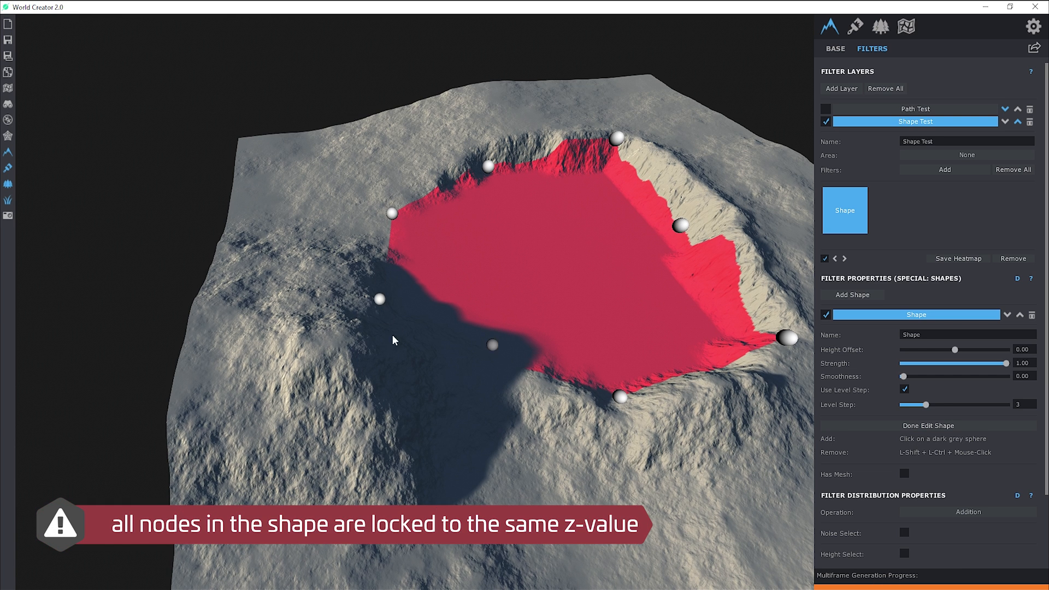
pyautogui.moveTo(380, 299); pyautogui.dragTo(453, 294)
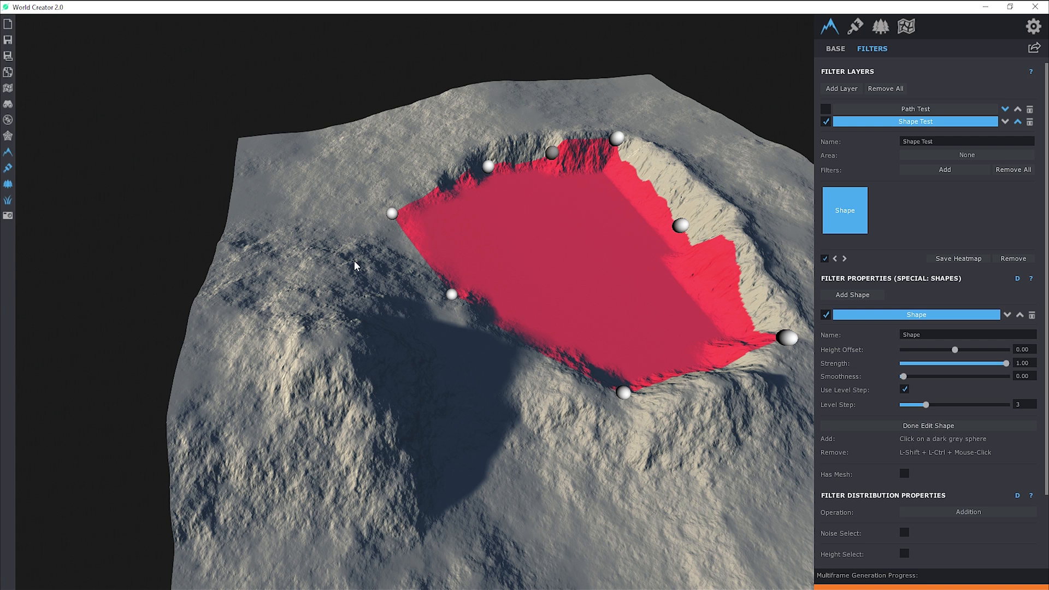
pyautogui.click(419, 250)
# Try the shape's strength at 0.47, restore it to 1.00, and set the smoothness to 0.49.
pyautogui.moveTo(1007, 364); pyautogui.dragTo(971, 368)
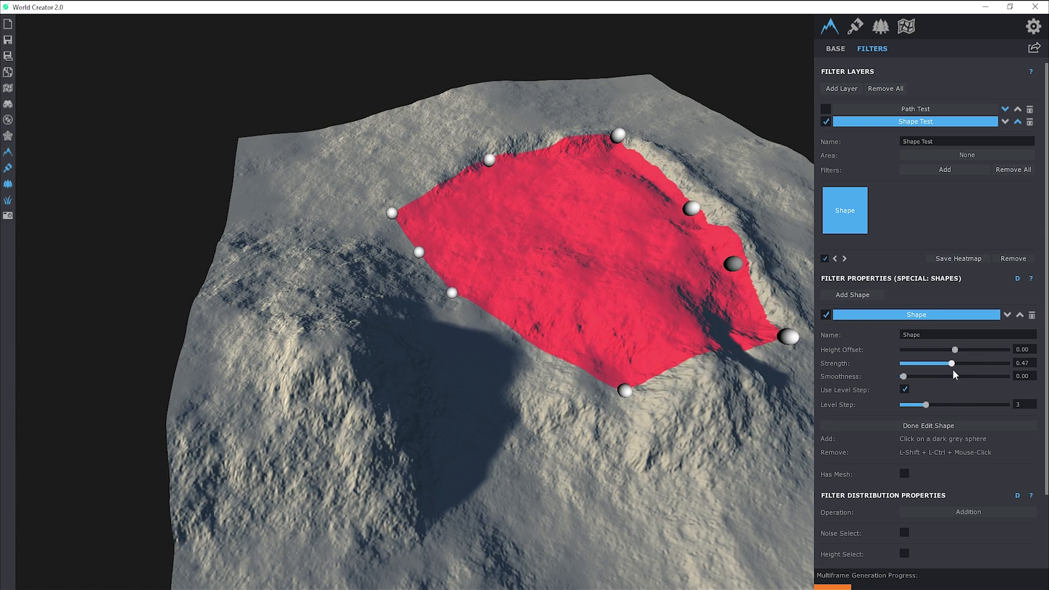
pyautogui.moveTo(989, 364); pyautogui.dragTo(1012, 364)
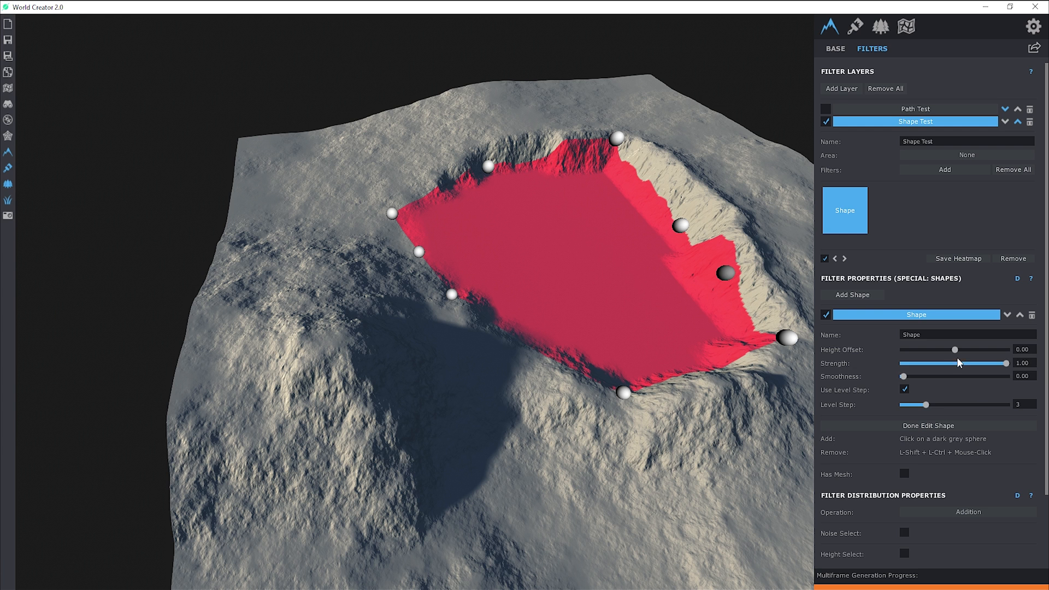
pyautogui.moveTo(904, 378); pyautogui.dragTo(953, 401)
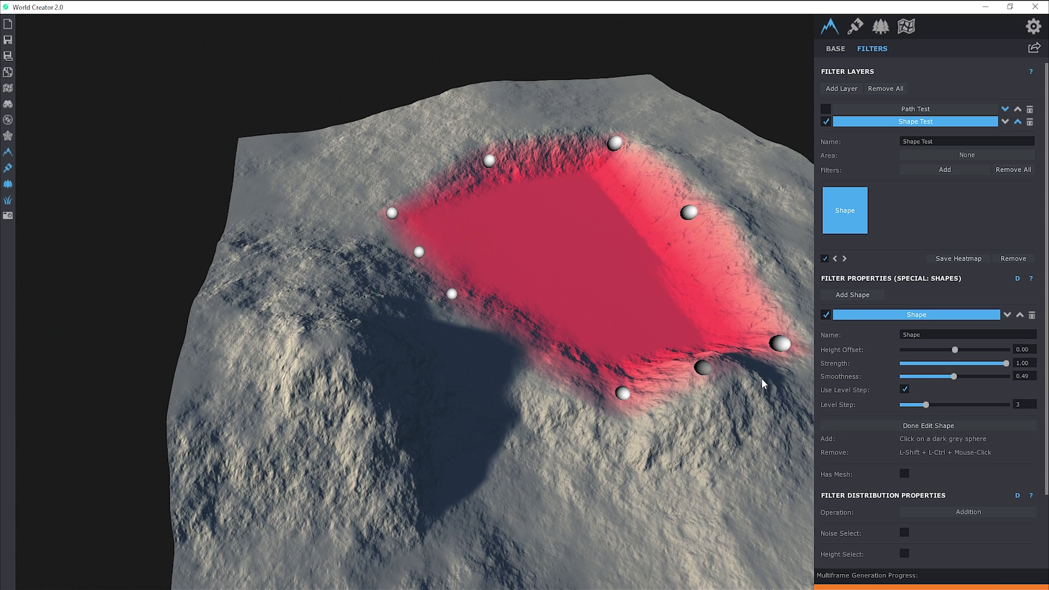
# Turn off the shape's Use Level Step option and lower its strength to 0.48.
pyautogui.click(904, 389)
pyautogui.scroll(-4, 899, 511)
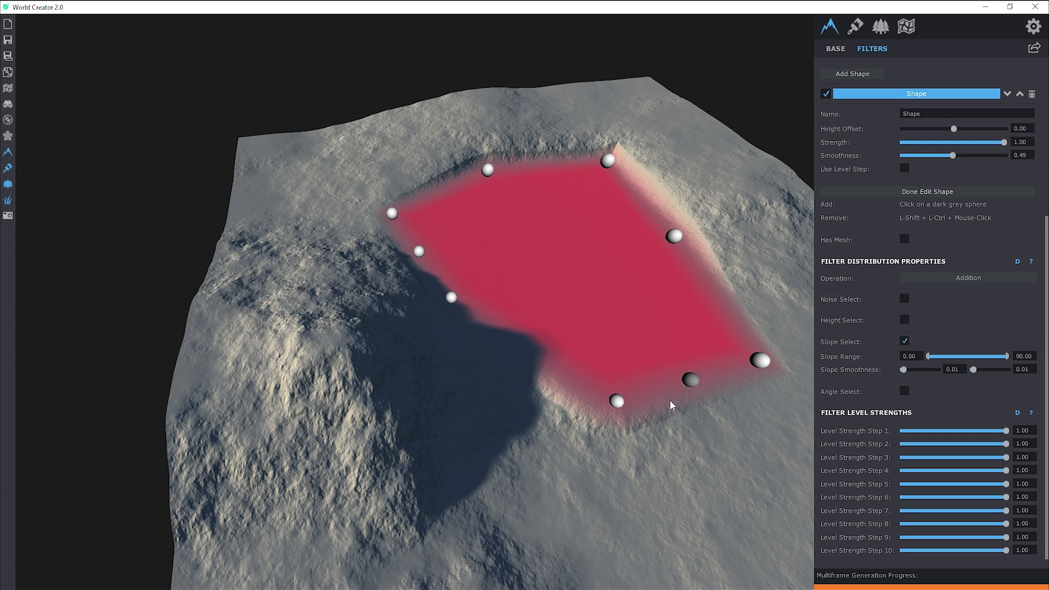
pyautogui.scroll(2, 659, 384)
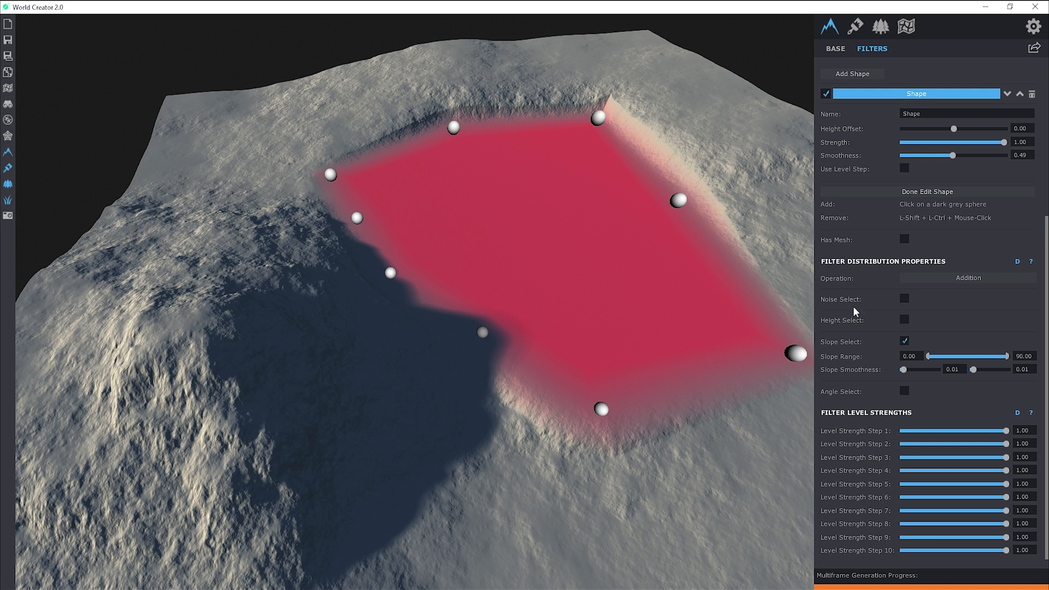
pyautogui.scroll(5, 856, 311)
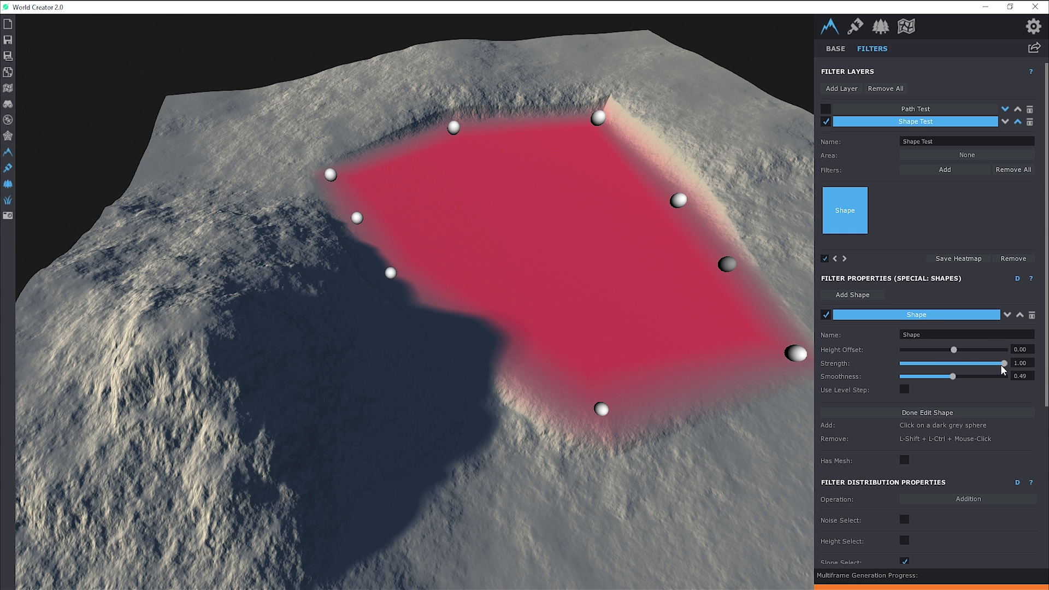
pyautogui.moveTo(1003, 369); pyautogui.dragTo(951, 369)
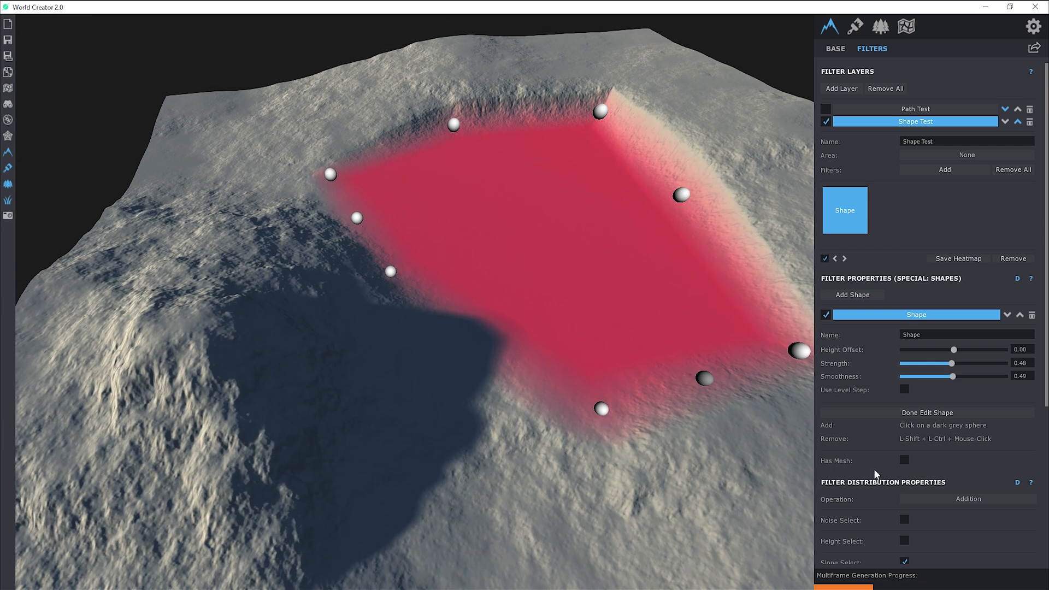
pyautogui.scroll(-5, 881, 482)
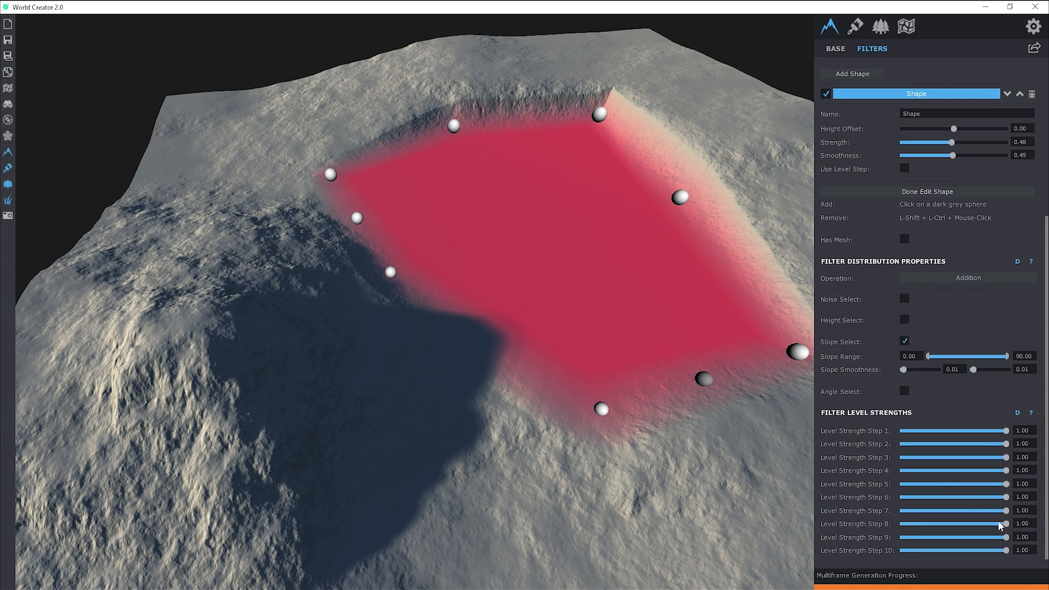
# Use level steps for the shape again, testing Level Step values of 1 and 8 before setting it to 5.
pyautogui.scroll(5, 991, 298)
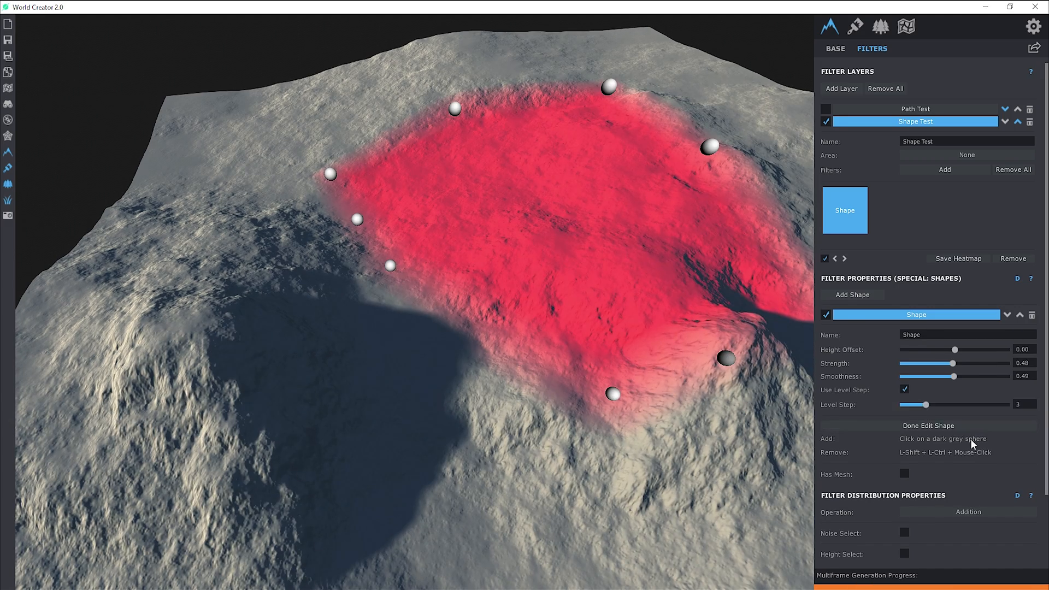
pyautogui.scroll(-2, 973, 444)
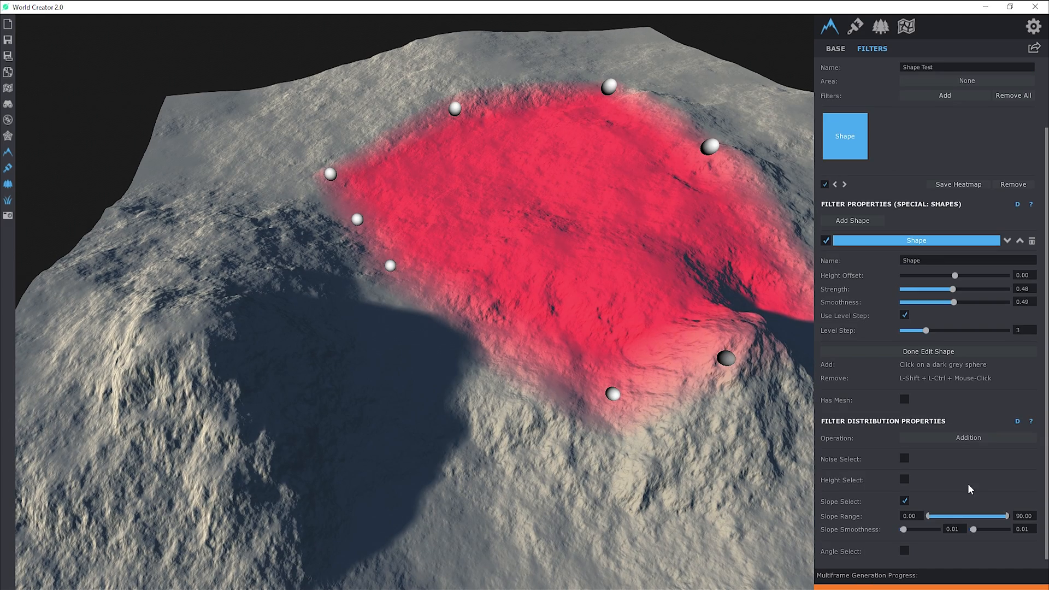
pyautogui.moveTo(927, 331); pyautogui.dragTo(904, 331)
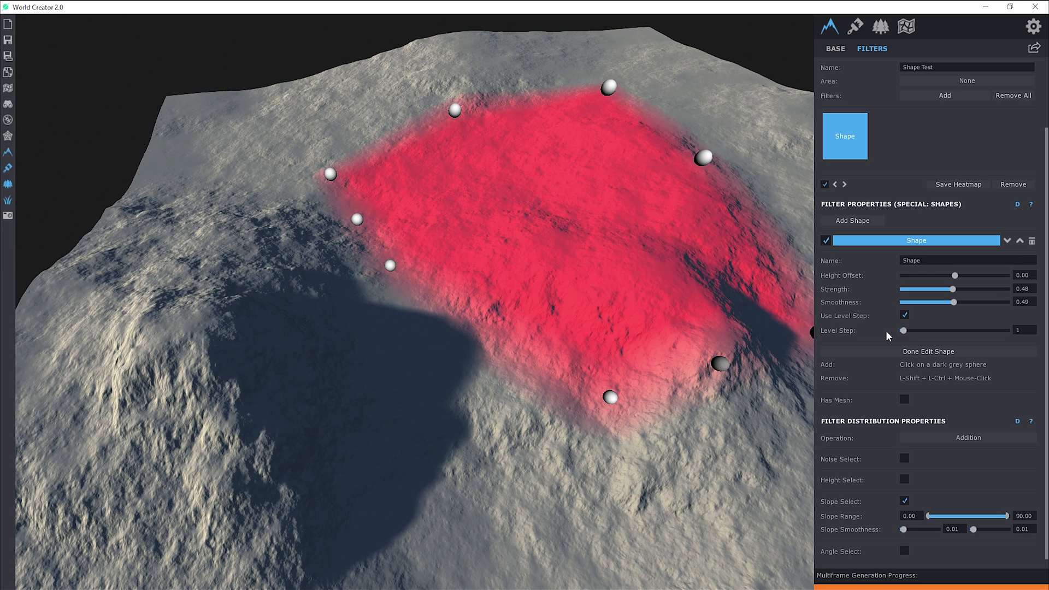
pyautogui.moveTo(903, 330); pyautogui.dragTo(979, 331)
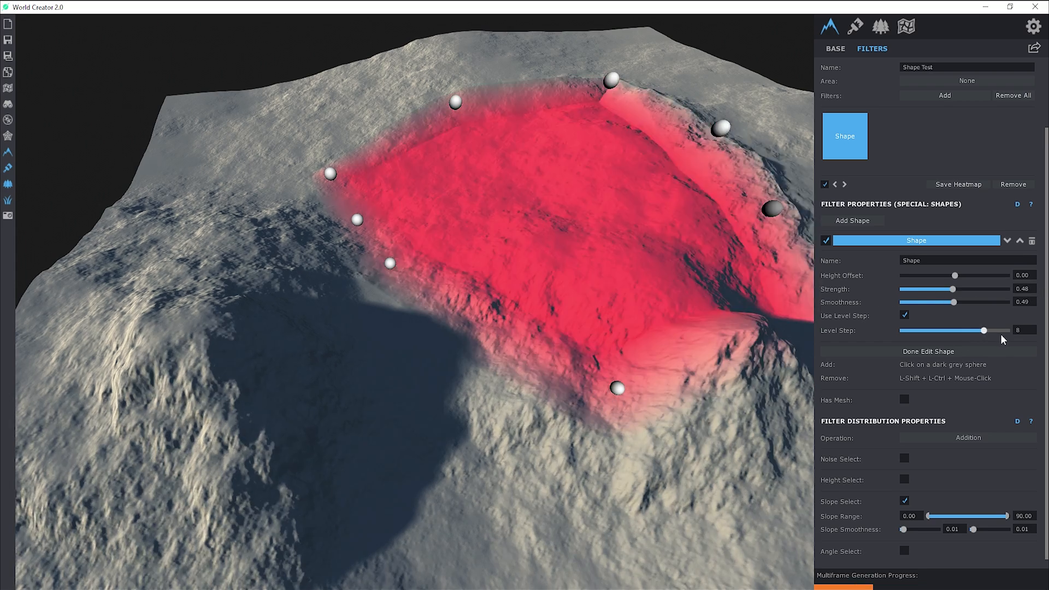
pyautogui.moveTo(974, 333); pyautogui.dragTo(956, 348)
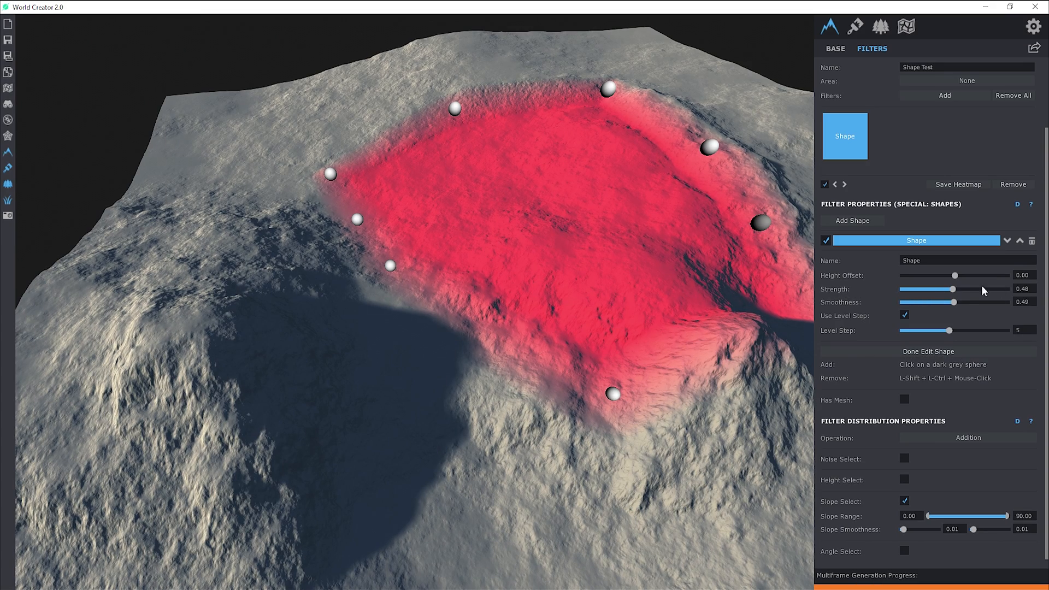
# Raise the shape's strength to 1.00 and turn off Use Level Step.
pyautogui.moveTo(954, 290); pyautogui.dragTo(1029, 301)
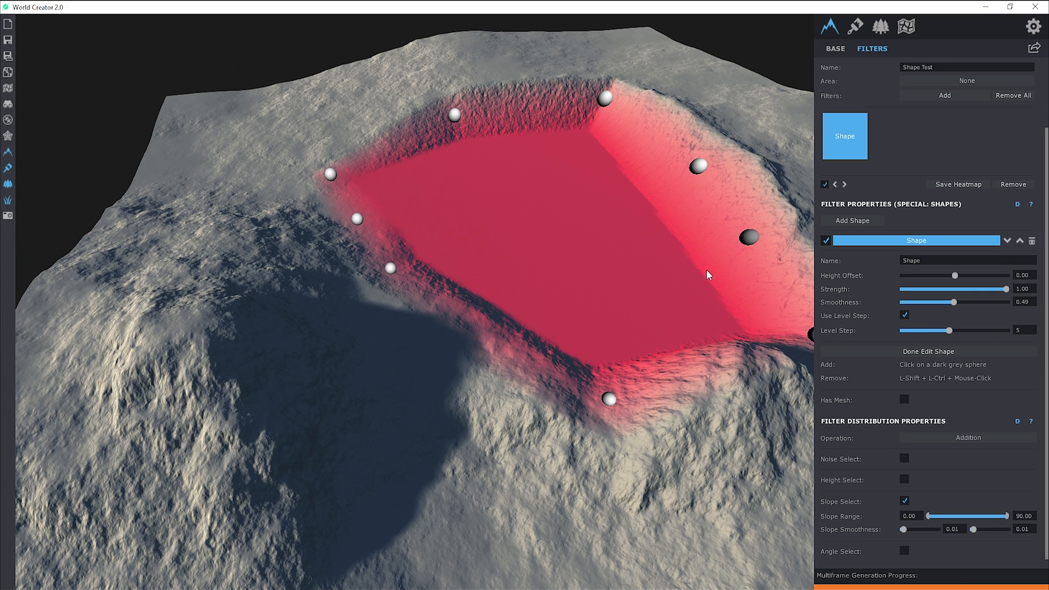
pyautogui.click(904, 315)
pyautogui.scroll(-3, 902, 382)
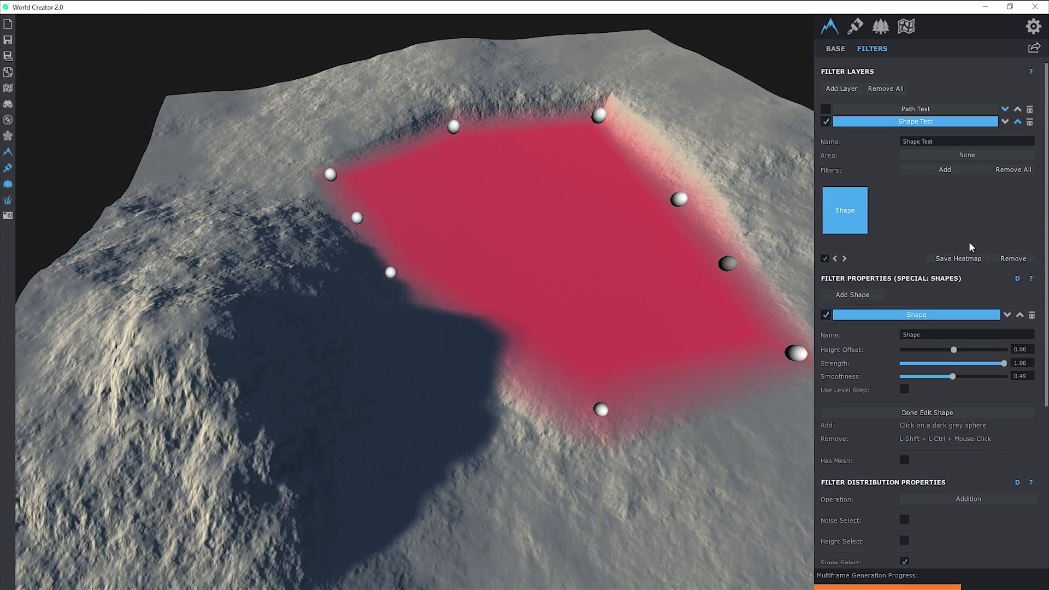
# Reposition the shape's back node, pull its right corner node outward, and move the front node far left below the shadowed hill.
pyautogui.moveTo(630, 111); pyautogui.dragTo(710, 159)
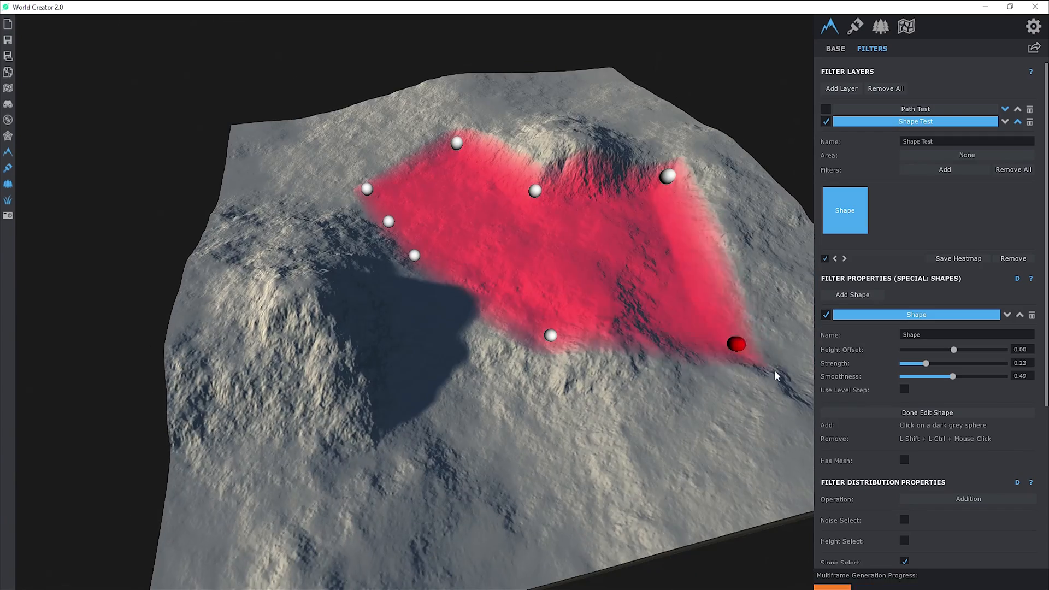
pyautogui.moveTo(780, 375); pyautogui.dragTo(775, 375)
pyautogui.moveTo(551, 335); pyautogui.dragTo(354, 406)
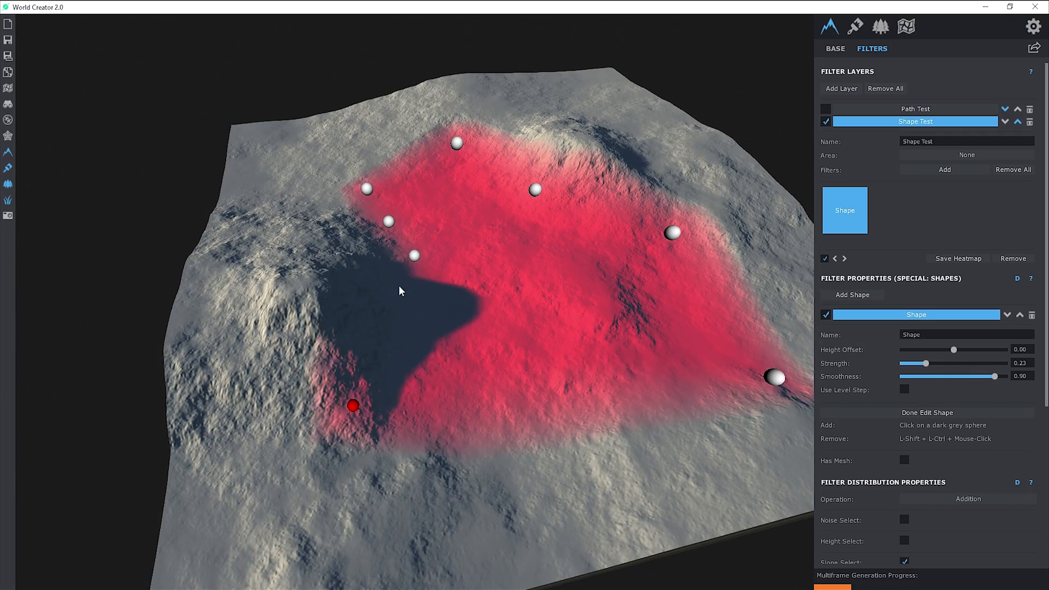
# Spread the shape's left and back nodes toward the terrain's back-left corner and shift the inner left node near the shadowed hill.
pyautogui.moveTo(415, 255); pyautogui.dragTo(517, 280)
pyautogui.moveTo(389, 221); pyautogui.dragTo(273, 183)
pyautogui.moveTo(367, 189); pyautogui.dragTo(241, 98)
pyautogui.moveTo(457, 141); pyautogui.dragTo(441, 66)
pyautogui.moveTo(517, 279); pyautogui.dragTo(417, 283)
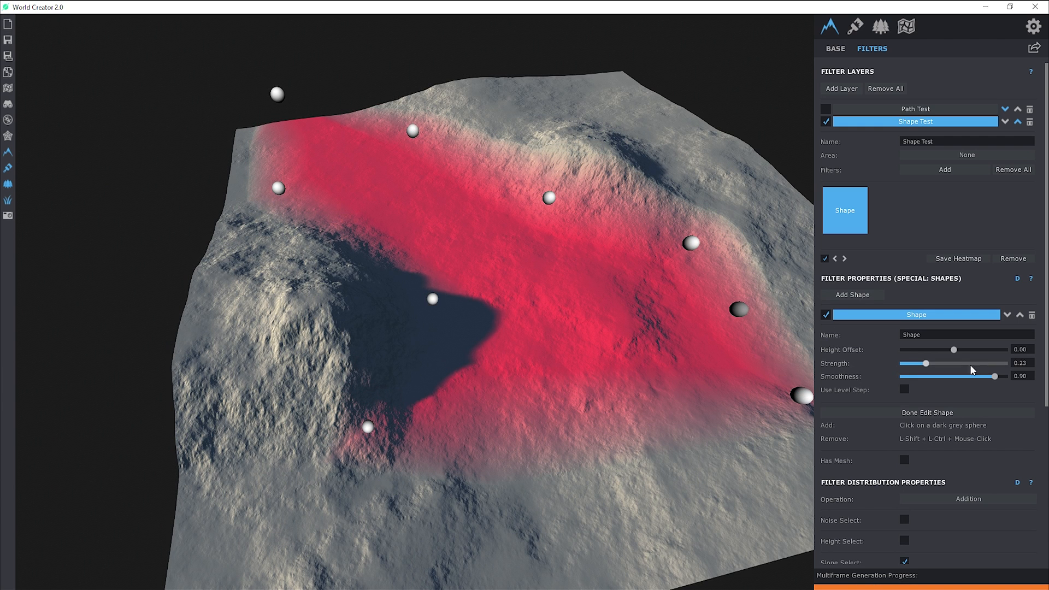
# Review the filter's level strengths and move the shape's back-right node inward toward the middle of the terrain.
pyautogui.scroll(-5, 864, 377)
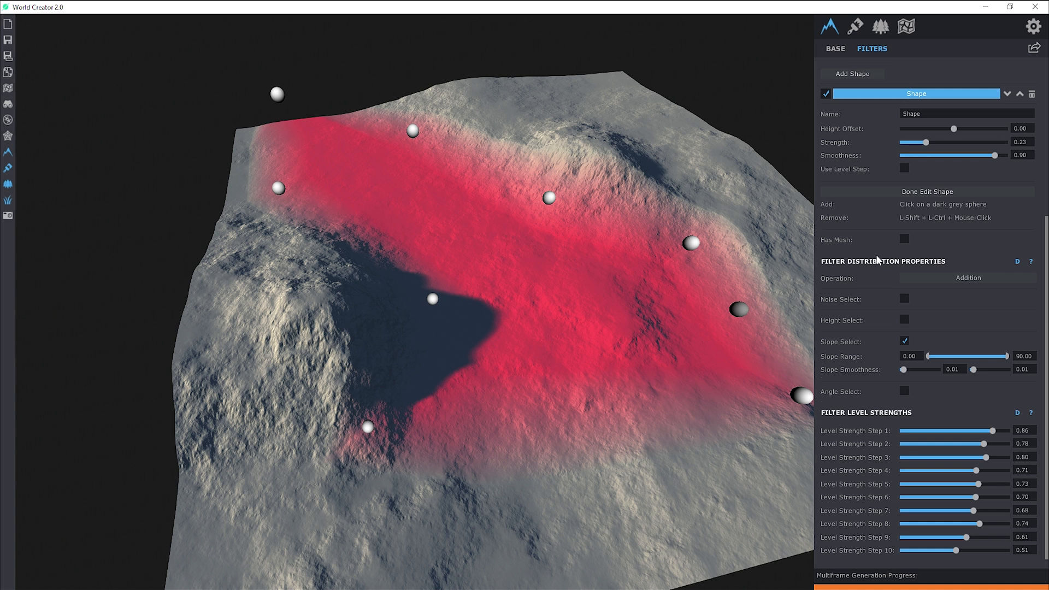
pyautogui.scroll(3, 881, 259)
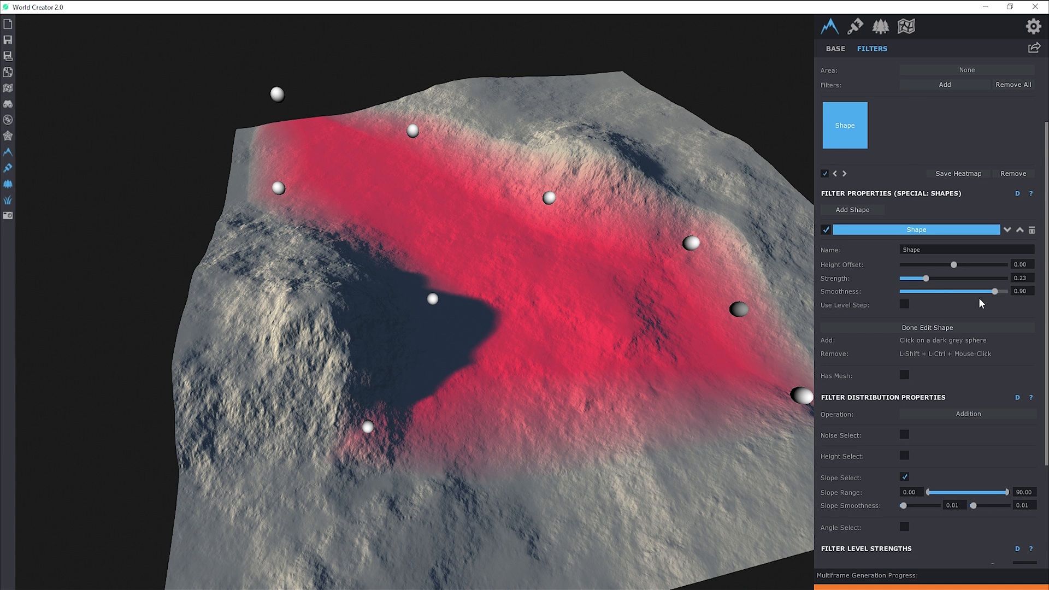
pyautogui.scroll(-3, 885, 391)
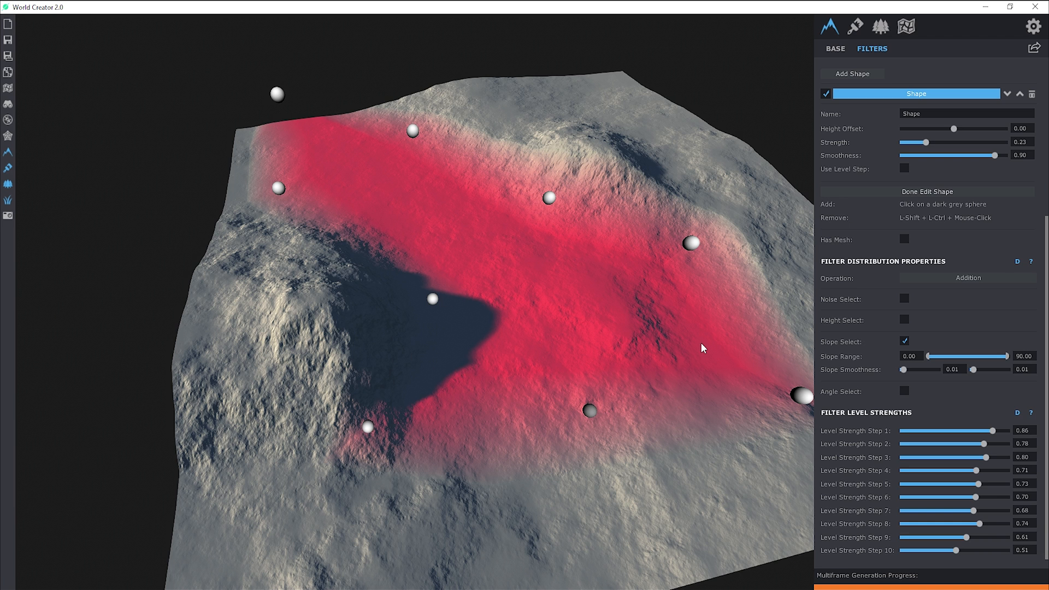
pyautogui.moveTo(691, 243); pyautogui.dragTo(710, 237)
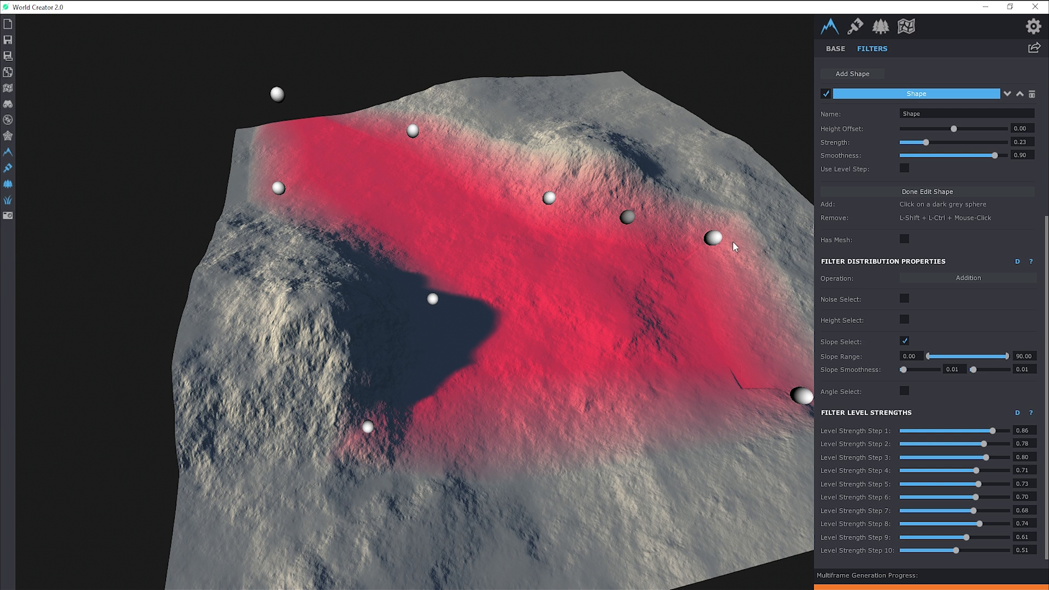
pyautogui.moveTo(712, 238); pyautogui.dragTo(619, 241)
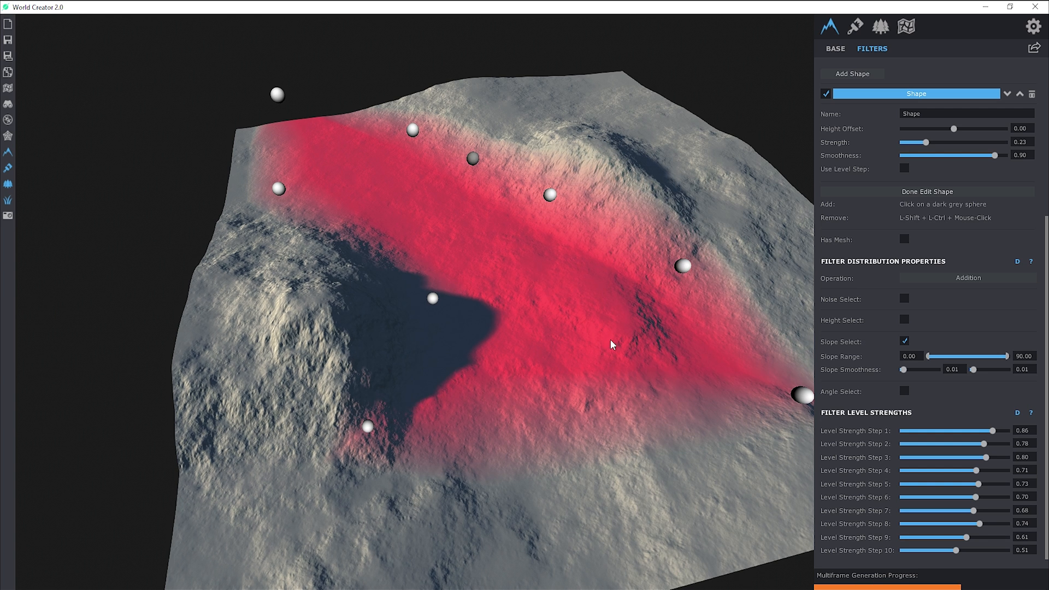